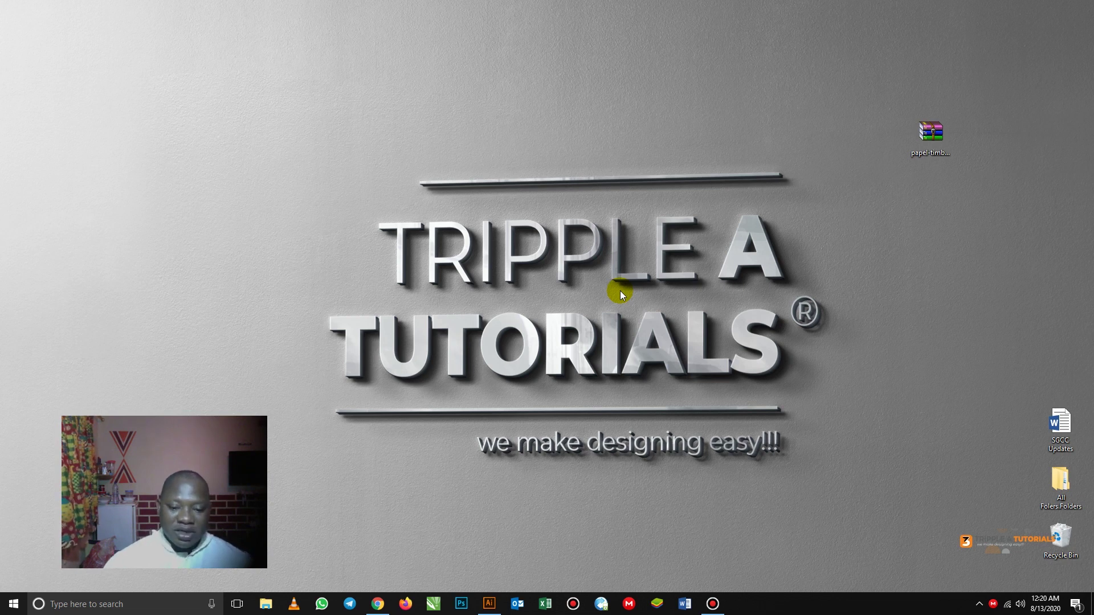
- Restore the Chrome window showing the Freepik 'Letterhead with blue details' template page
click(377, 604)
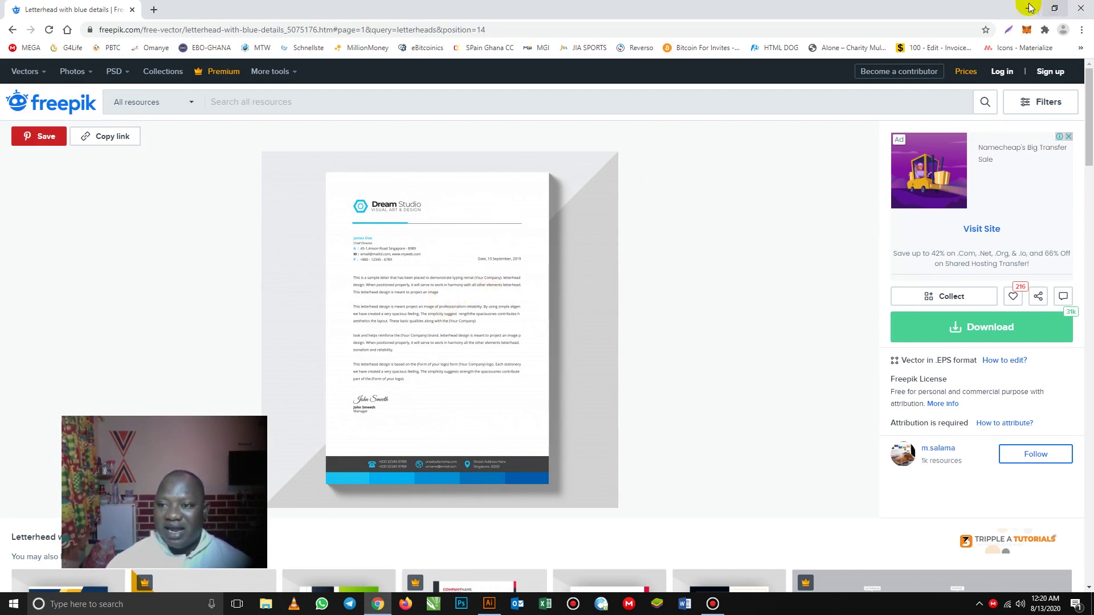
- Minimize Chrome to reveal the desktop with the downloaded 0.98 MB letterhead ZIP
click(1030, 8)
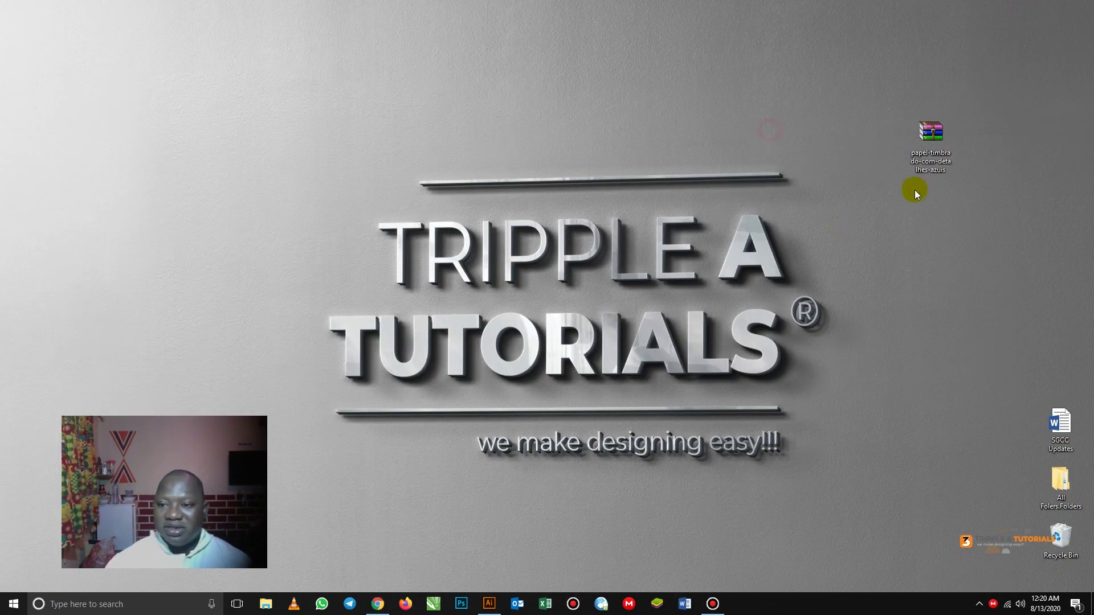
right_click(928, 132)
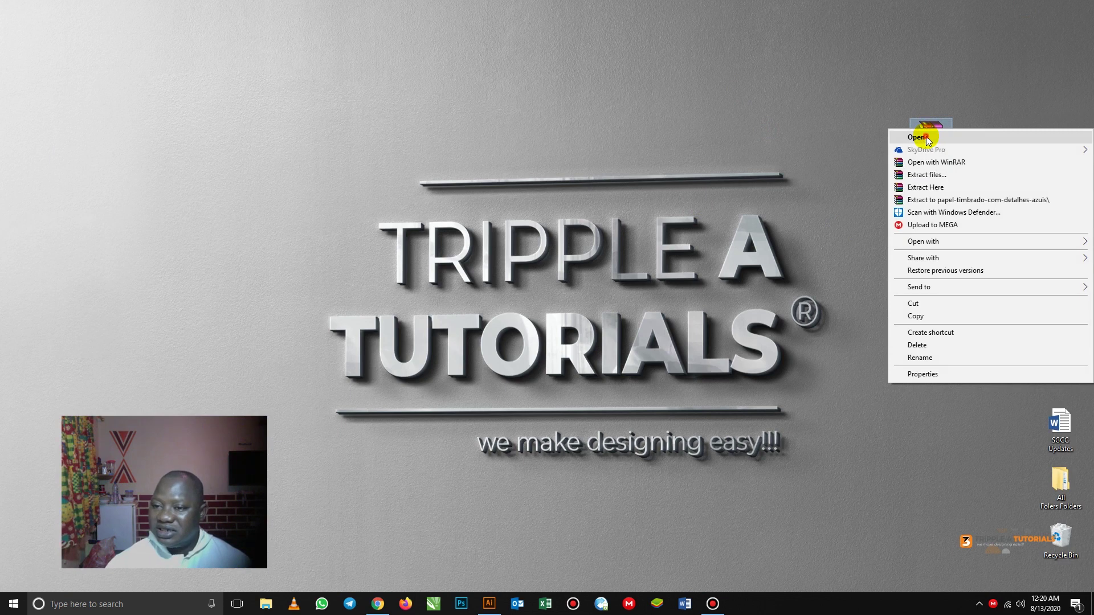
click(921, 138)
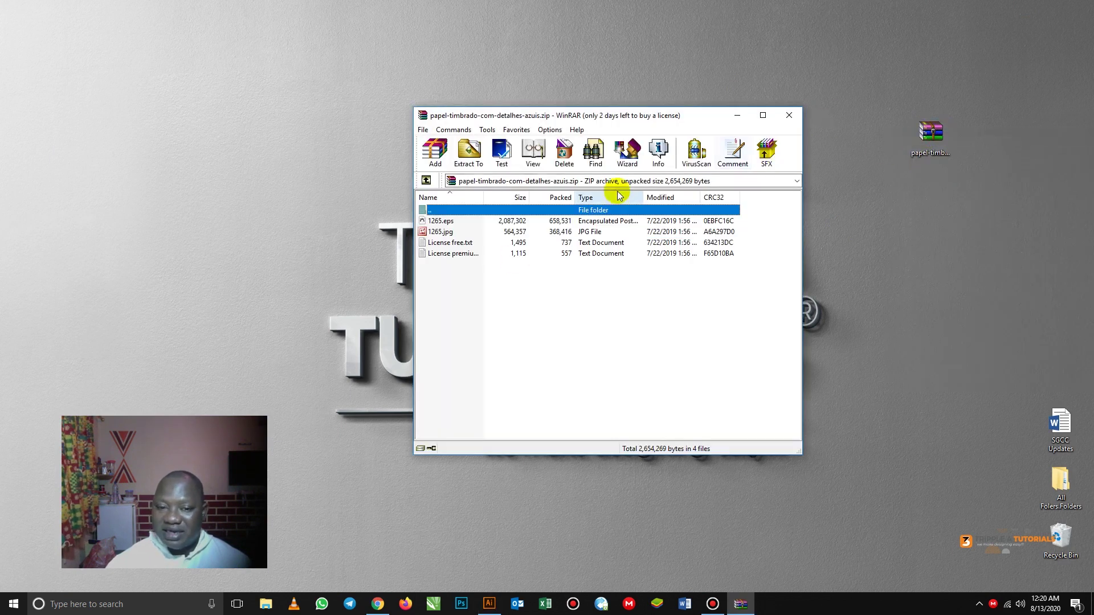
click(444, 222)
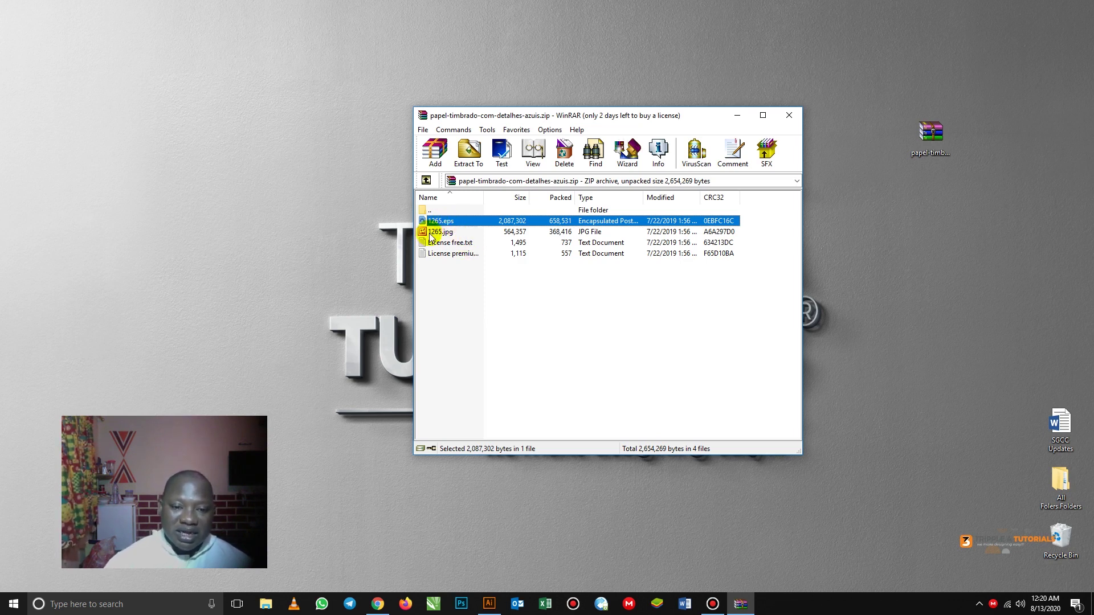
click(459, 232)
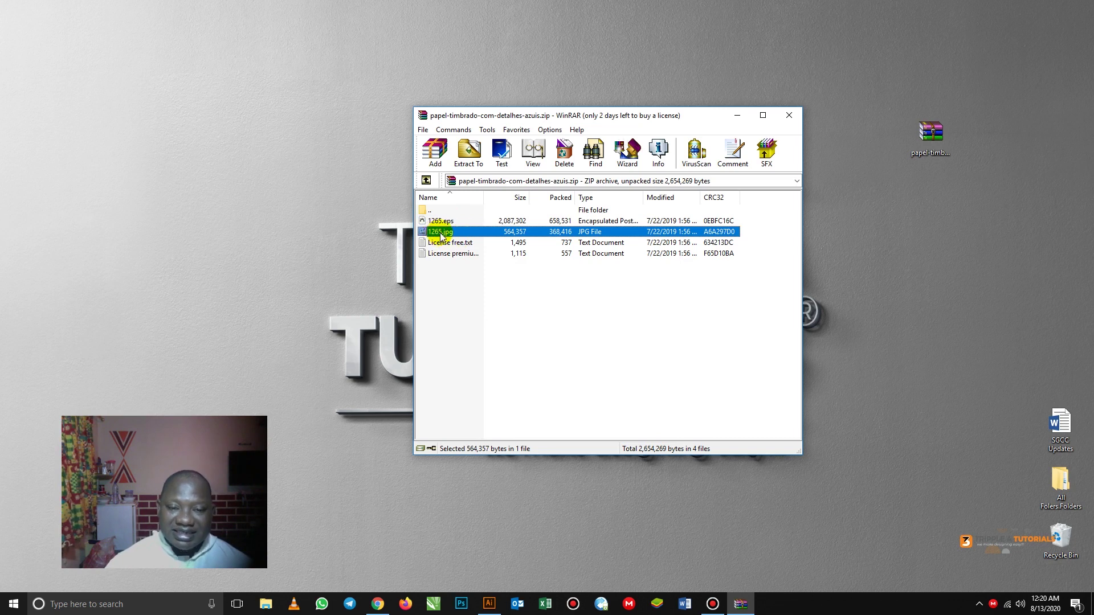
double_click(441, 233)
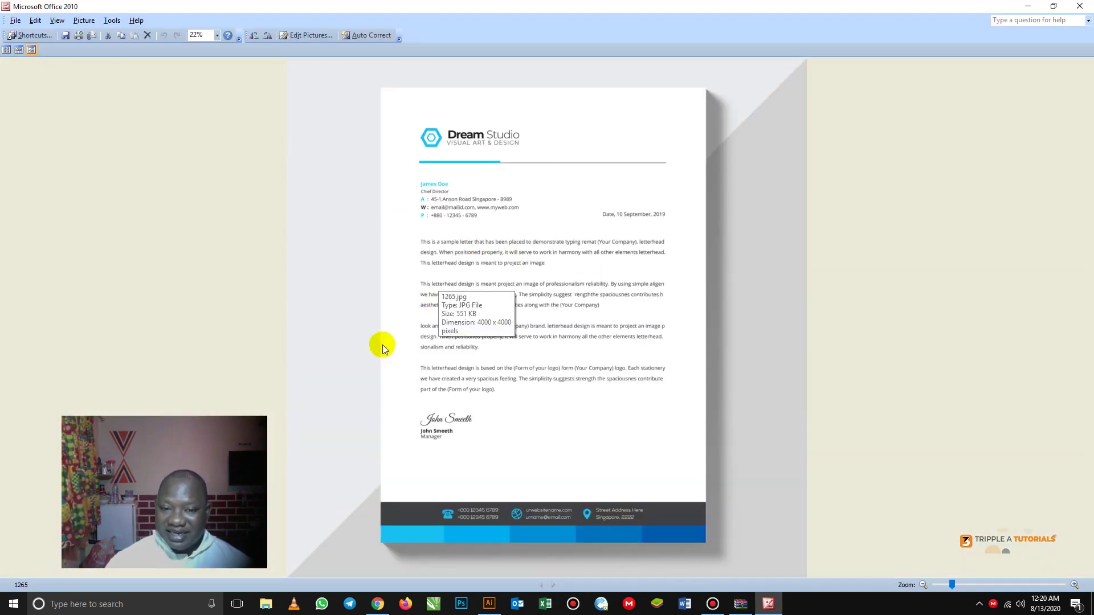
click(1085, 7)
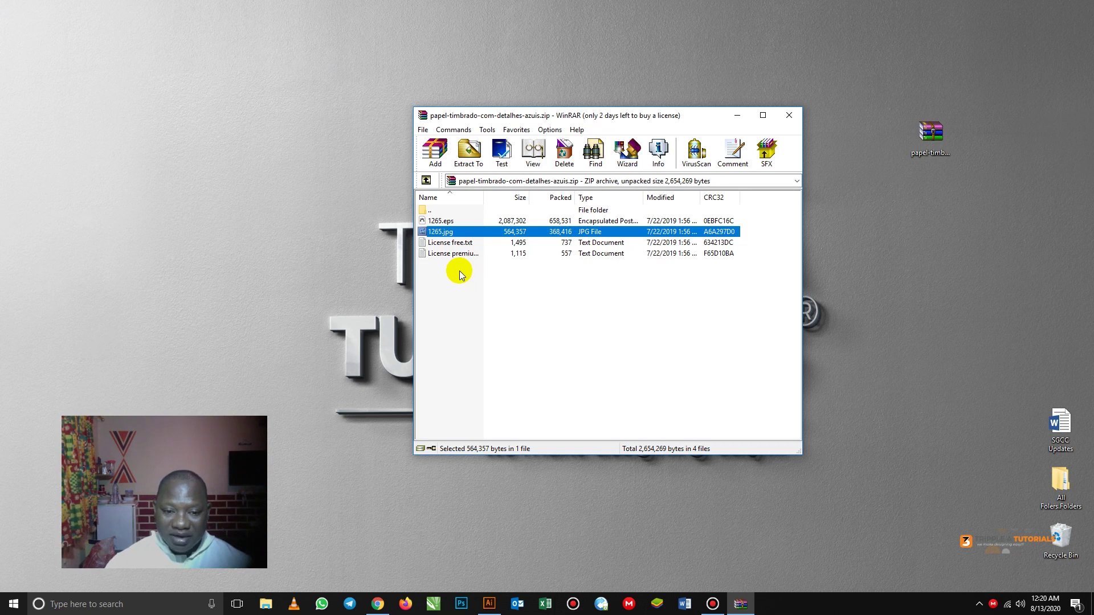
click(443, 223)
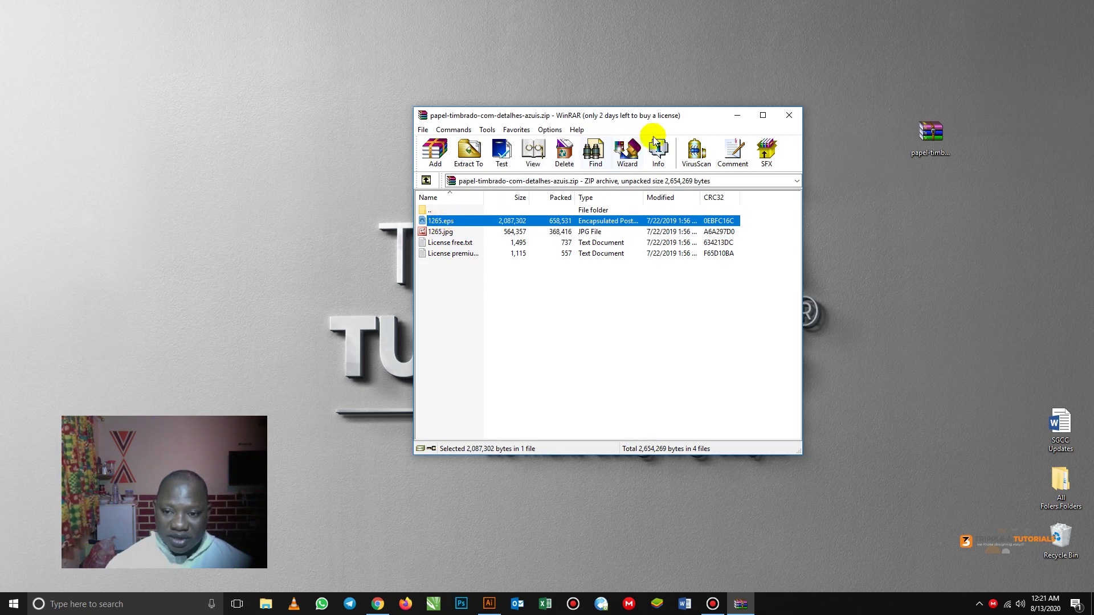
click(789, 116)
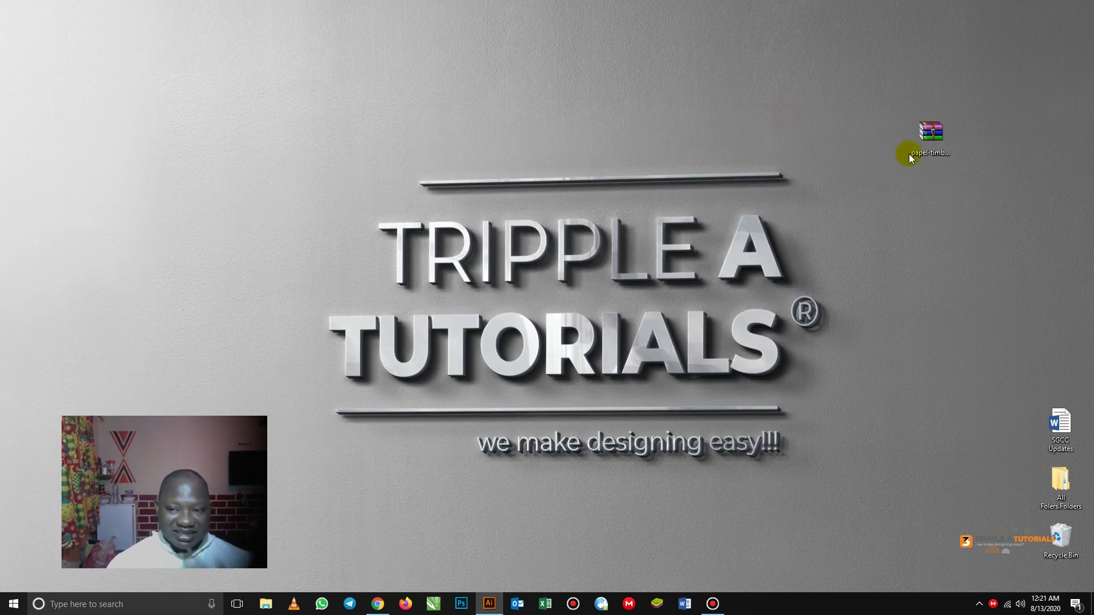
- Extract the ZIP to a papel-timbrado-com-detalhes-azuis desktop folder and open it
right_click(933, 130)
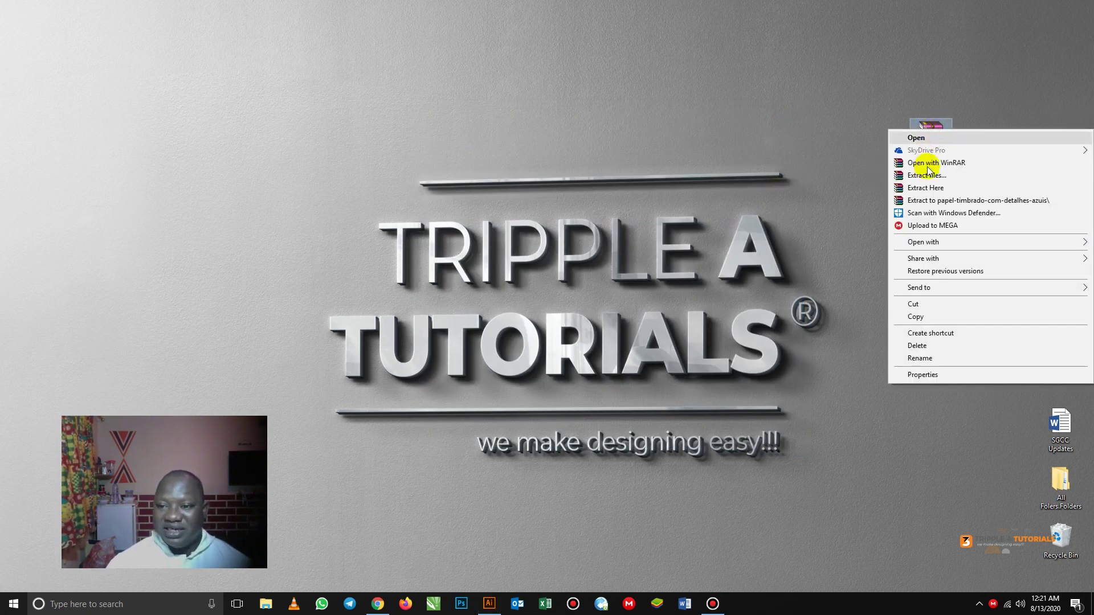
click(925, 201)
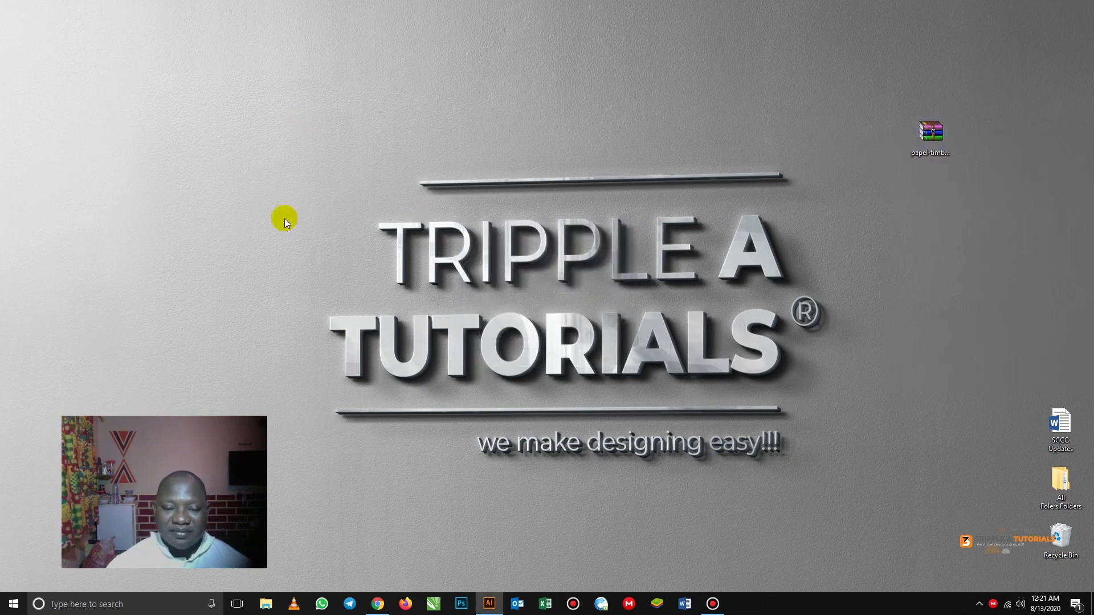
drag(4, 16, 850, 137)
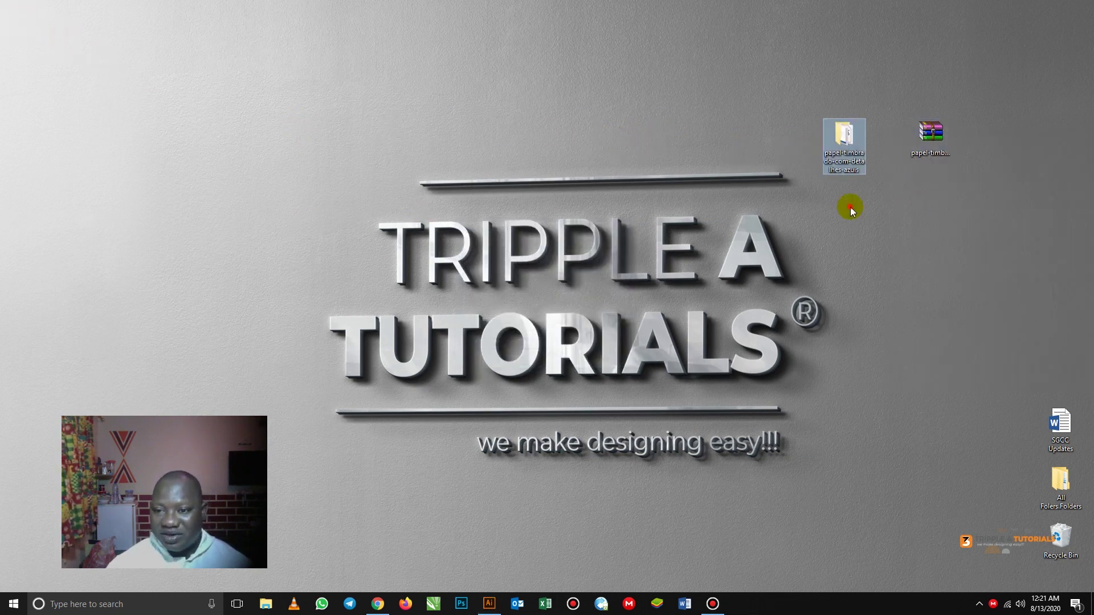
double_click(844, 140)
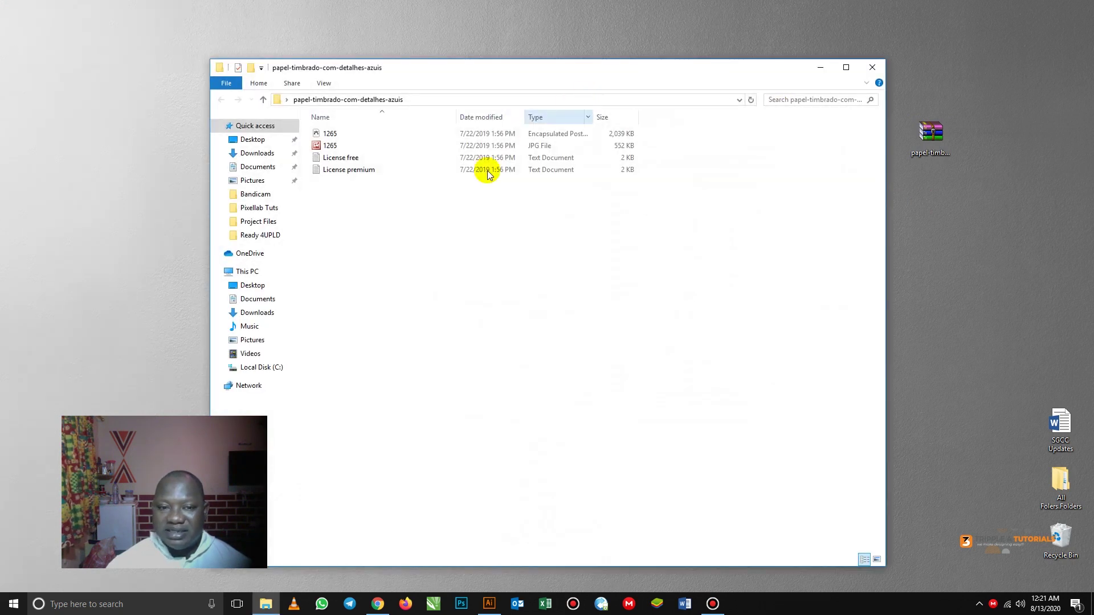
- Open 1265.eps in Illustrator and close the Missing Fonts warning
double_click(329, 145)
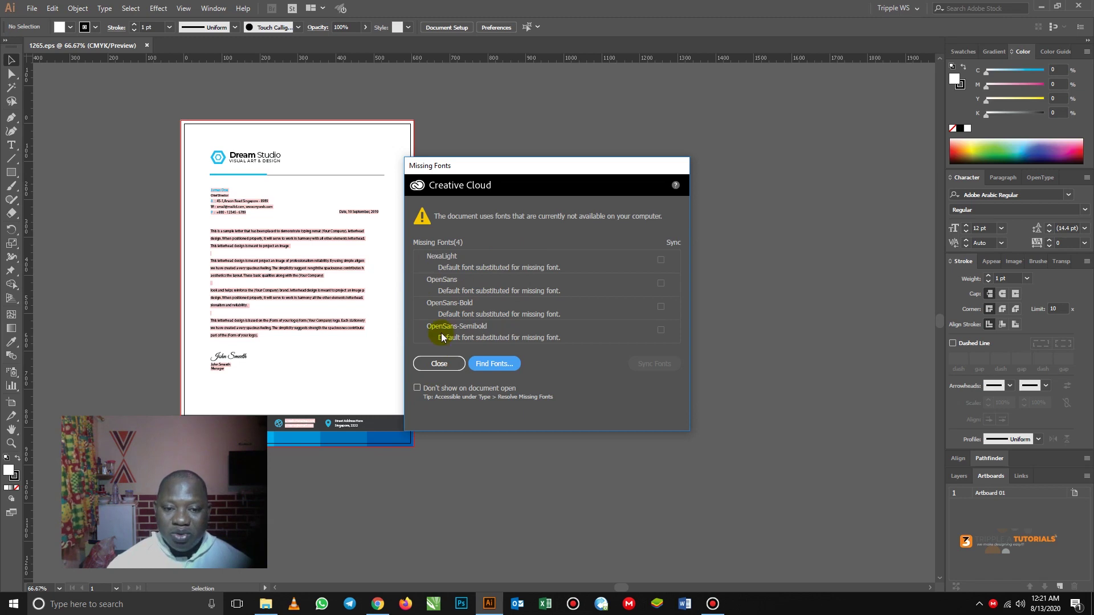
click(440, 364)
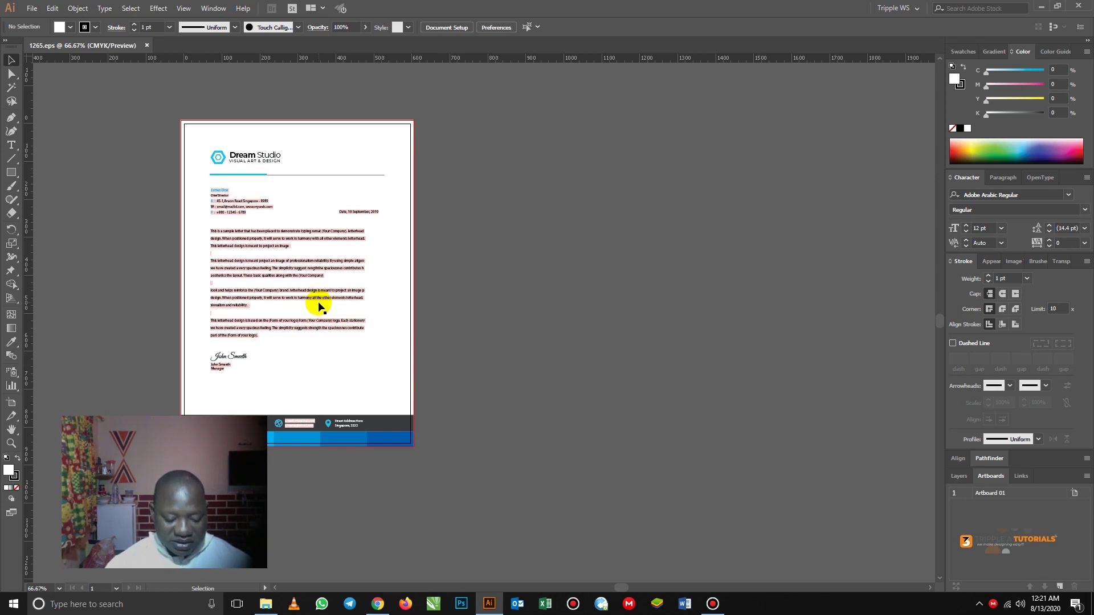
- Zoom in on the artboard and select the grouped Dream Studio letterhead
key(z)
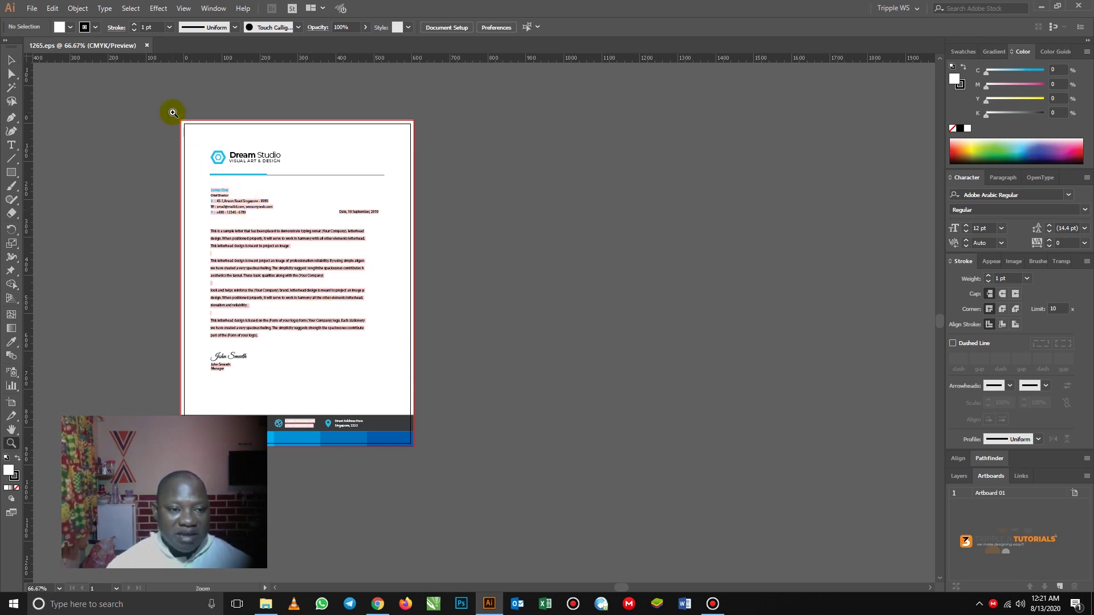
drag(172, 111, 420, 449)
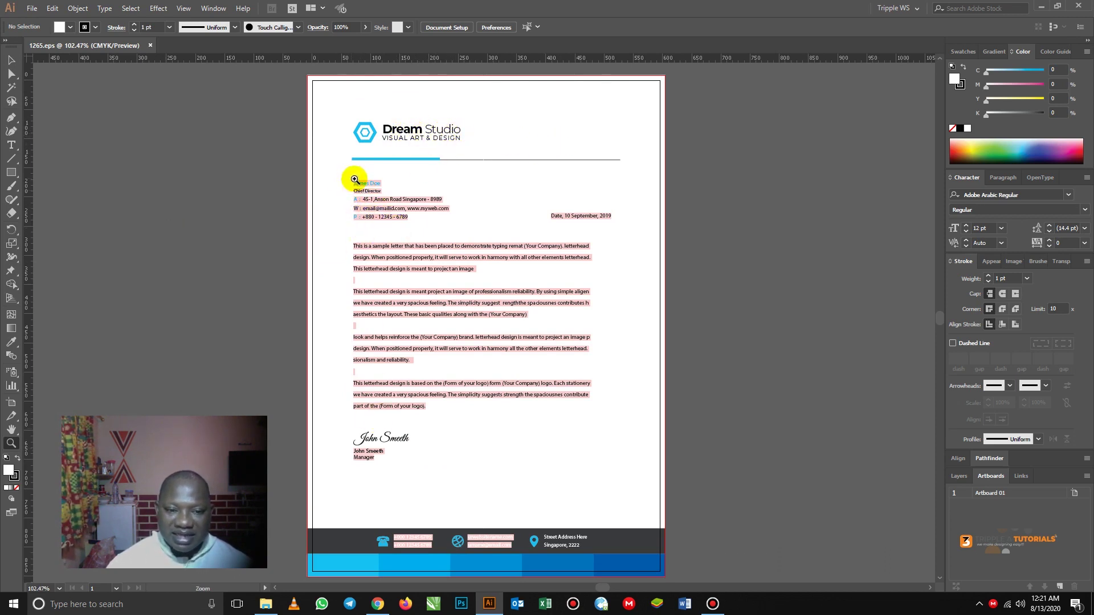
click(11, 60)
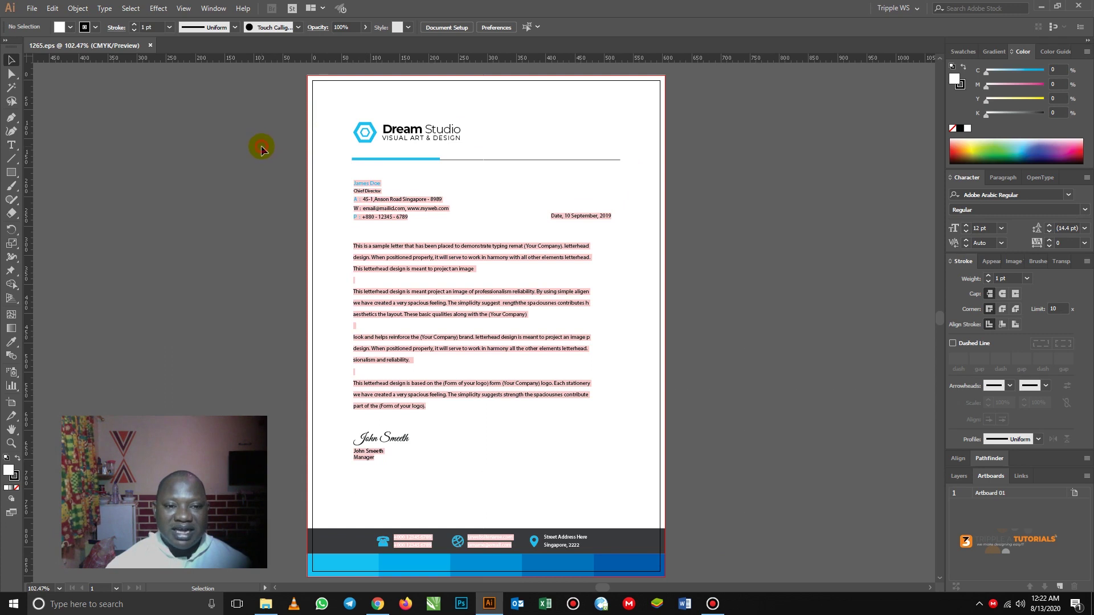
click(333, 98)
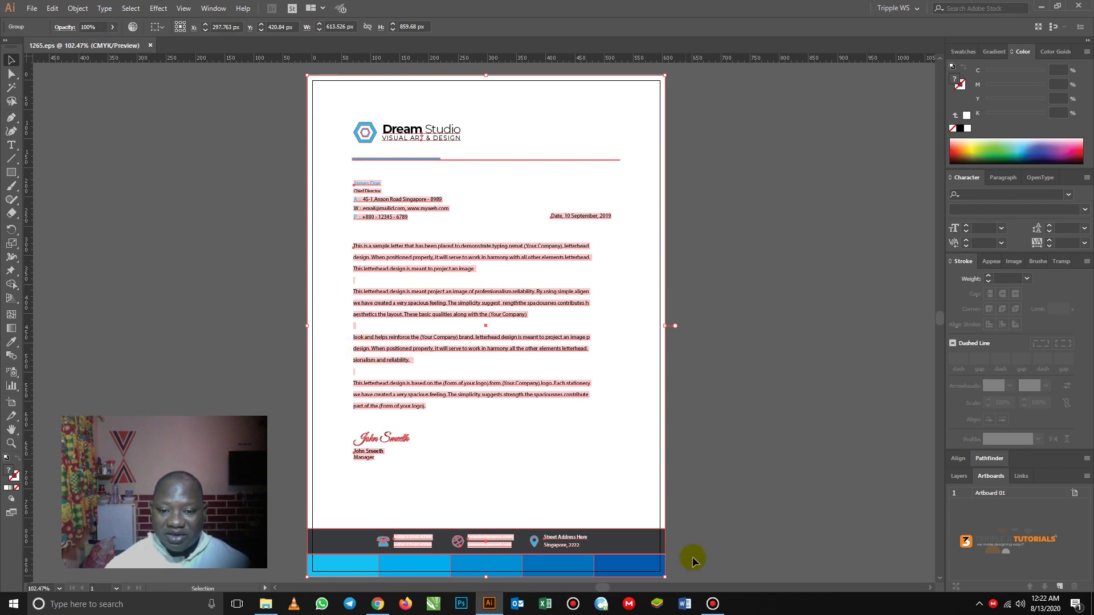
right_click(450, 317)
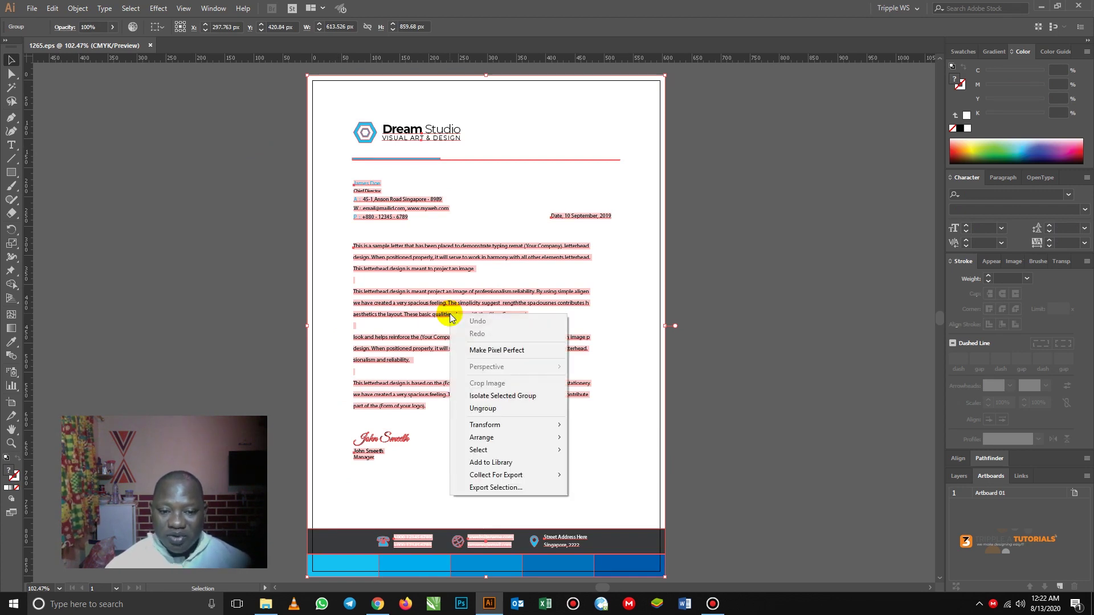
click(487, 408)
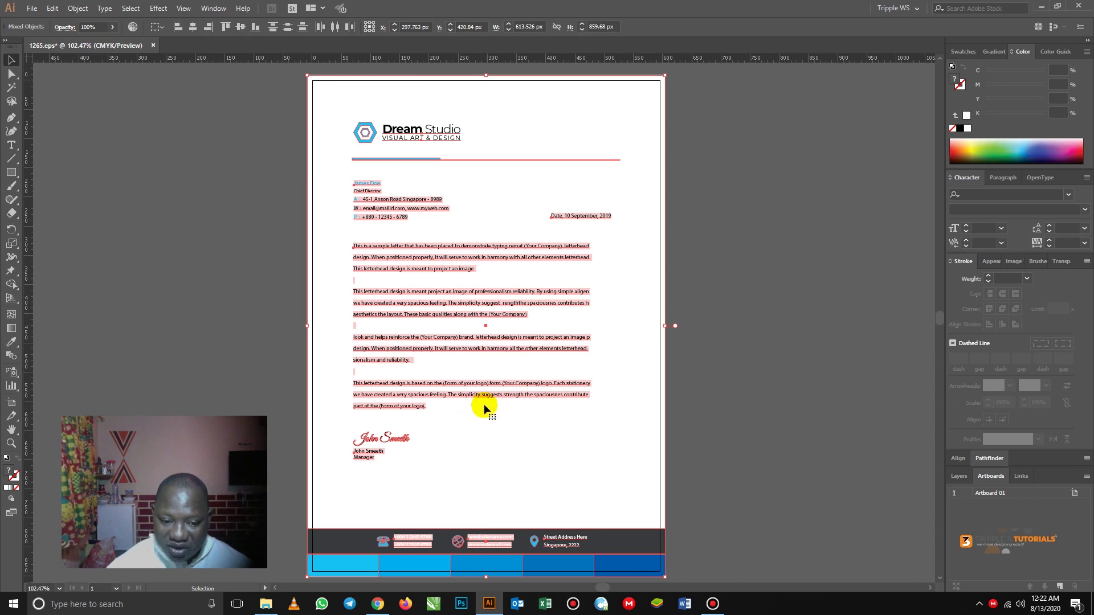
click(289, 271)
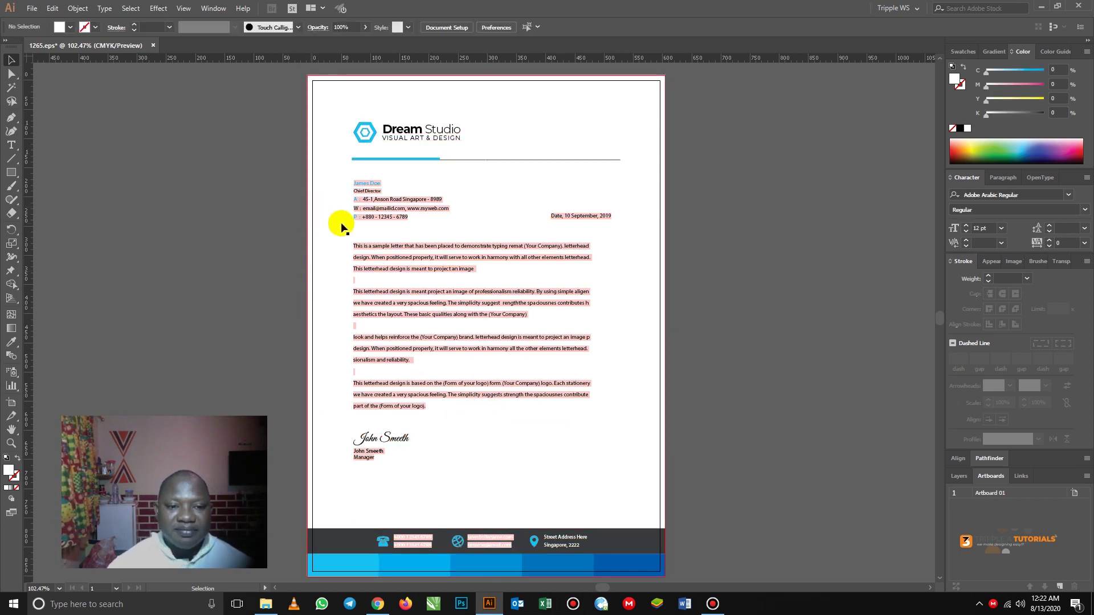
click(365, 135)
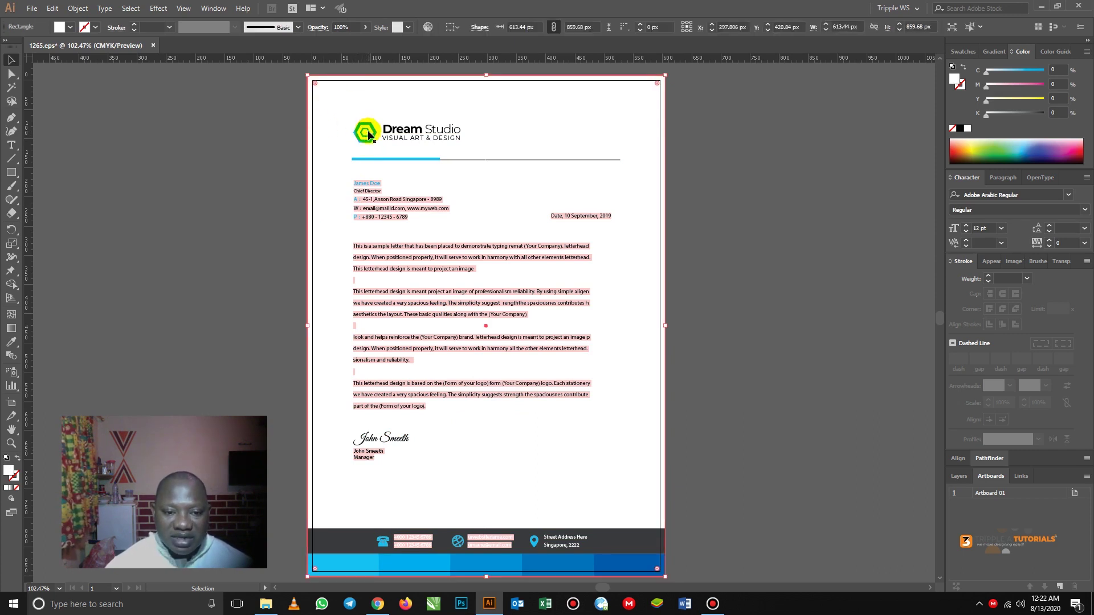
right_click(368, 135)
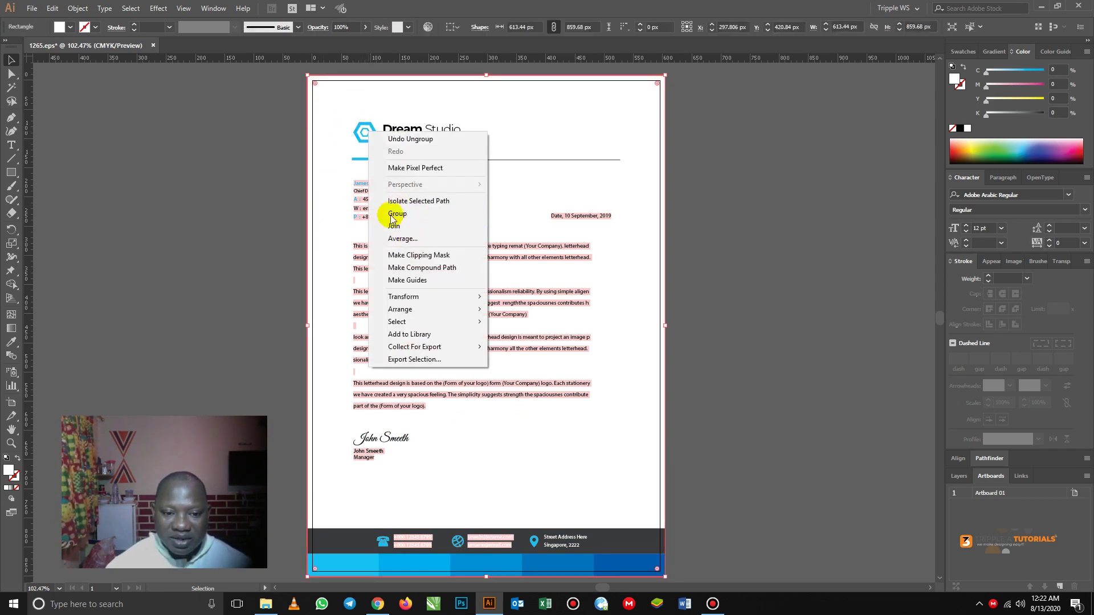
click(308, 144)
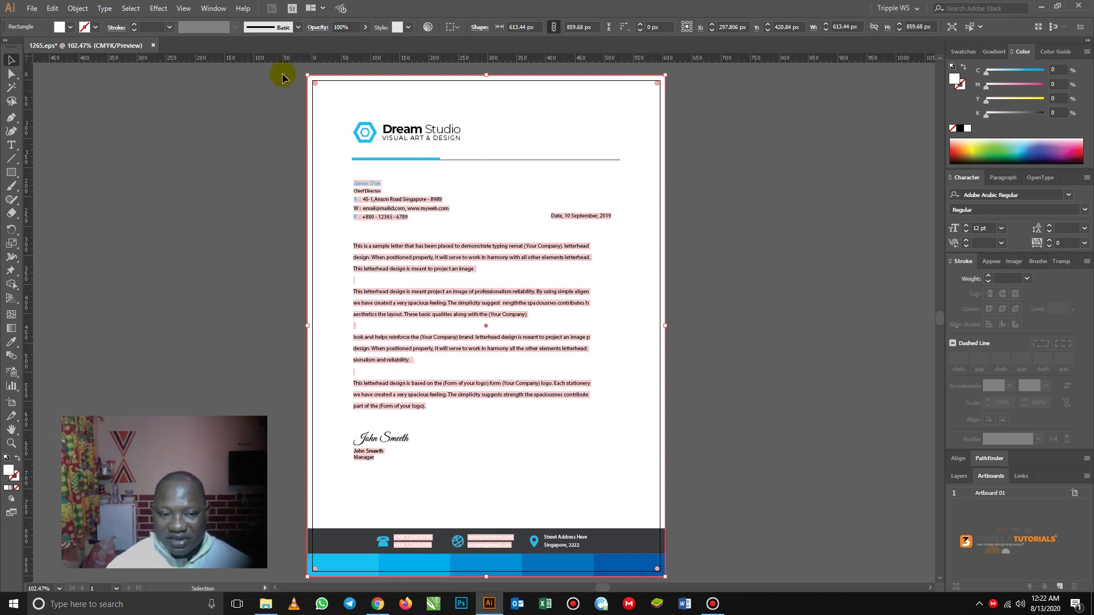
click(277, 128)
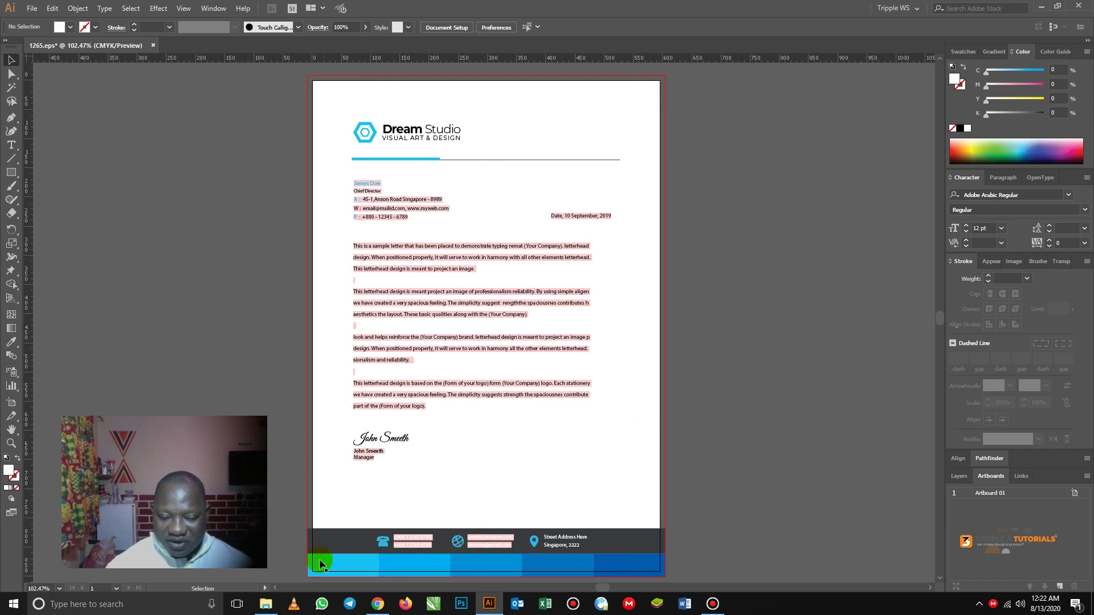
click(308, 535)
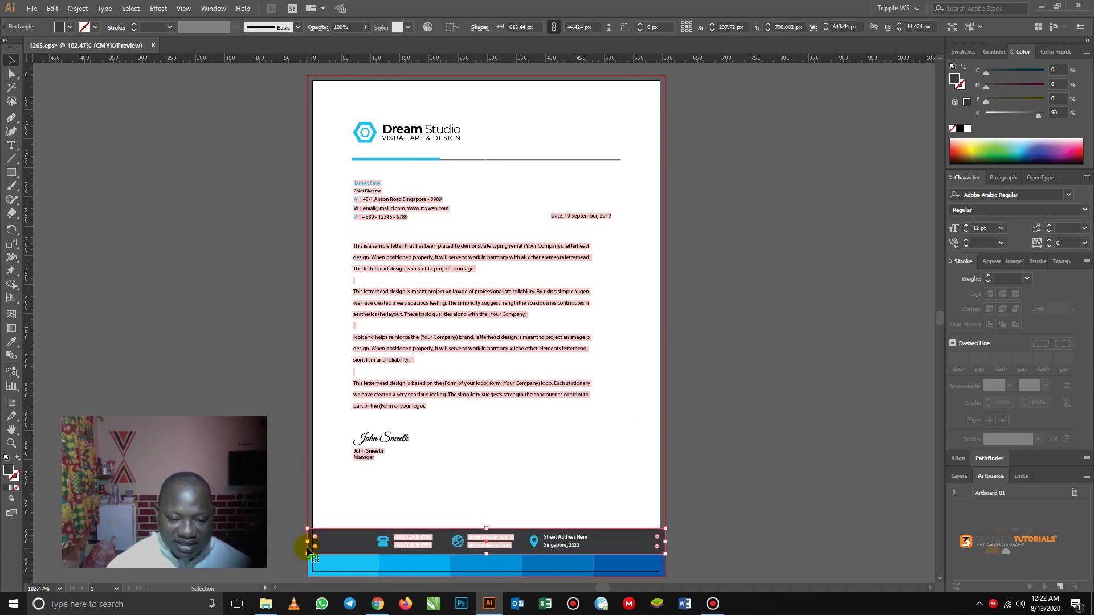
click(292, 527)
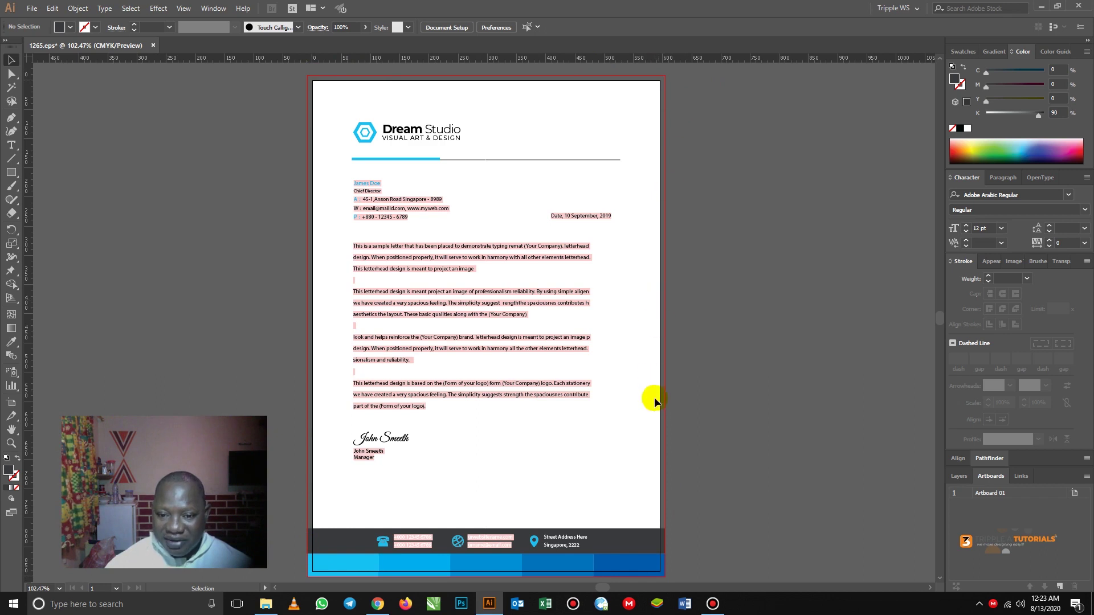
- Ungroup the Dream Studio logo so its hexagon icon separates from the wordmark
click(379, 133)
right_click(370, 129)
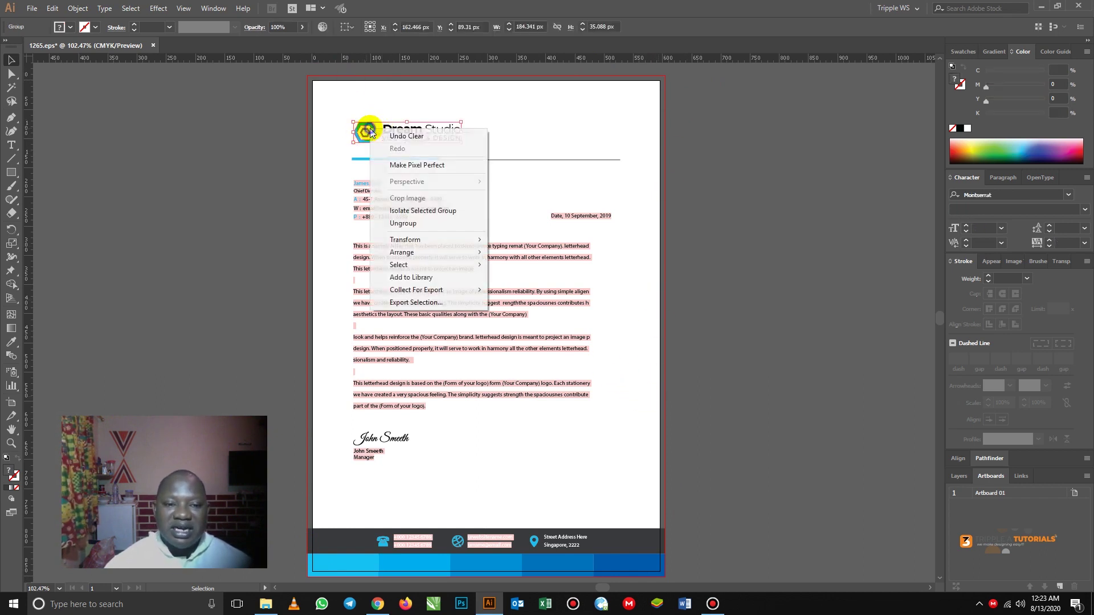
click(410, 224)
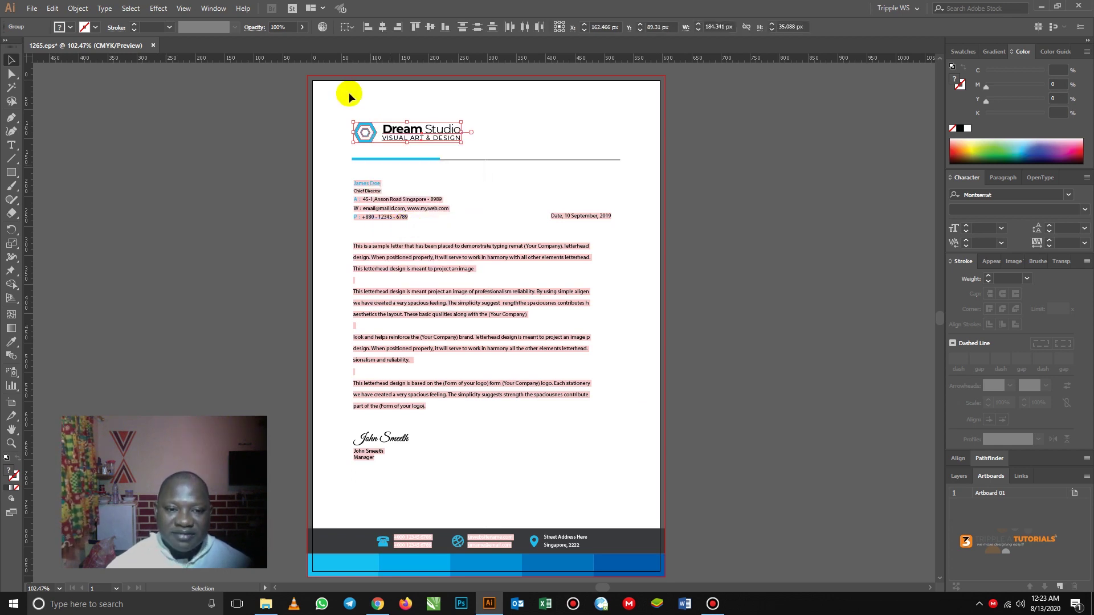
click(273, 117)
click(368, 138)
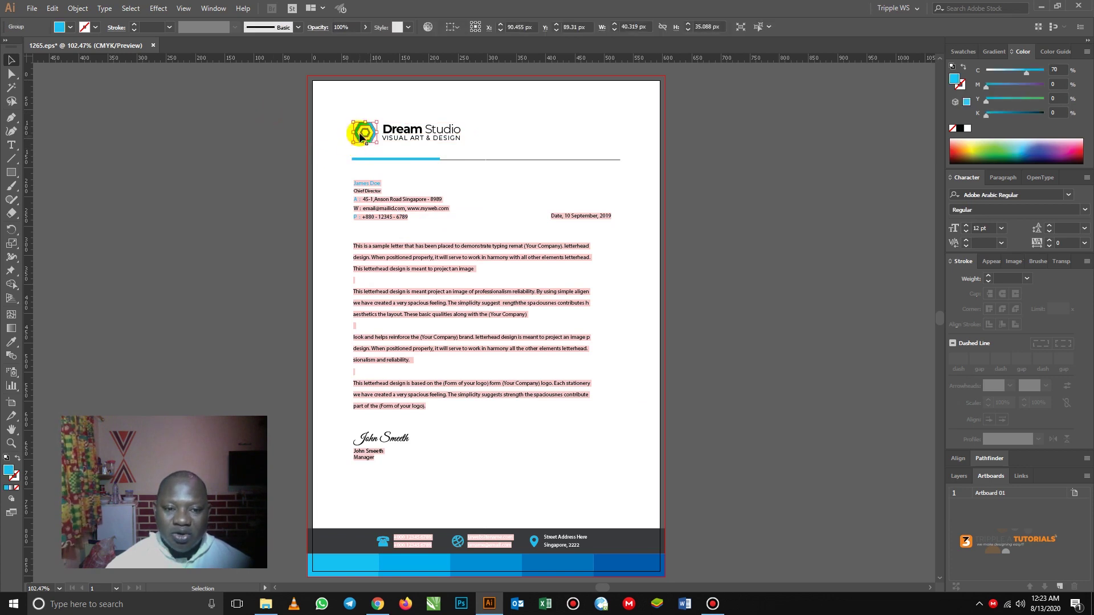
click(206, 107)
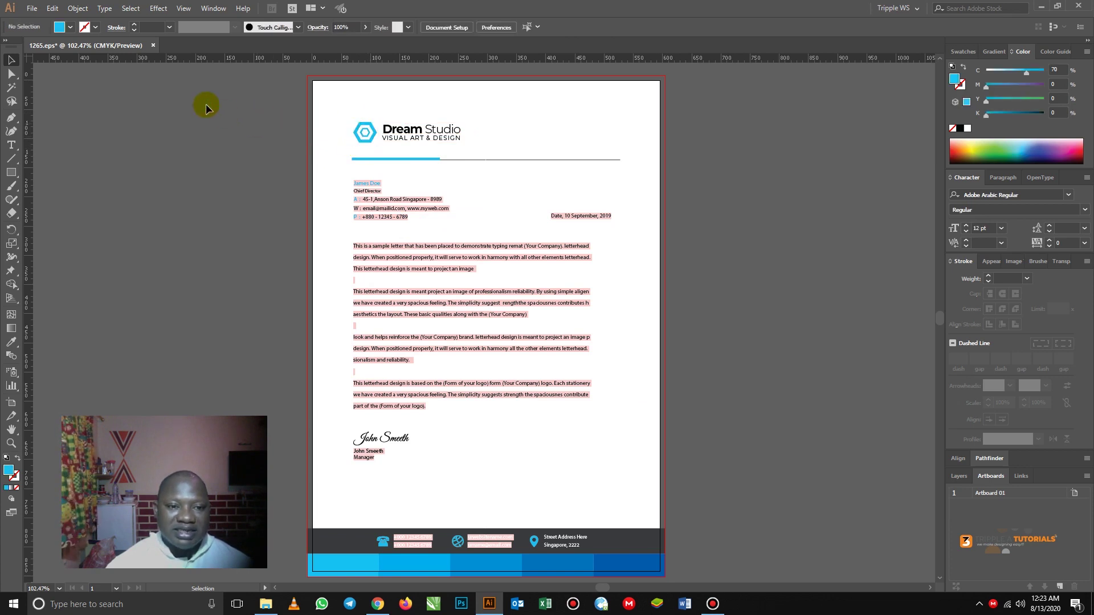
click(32, 8)
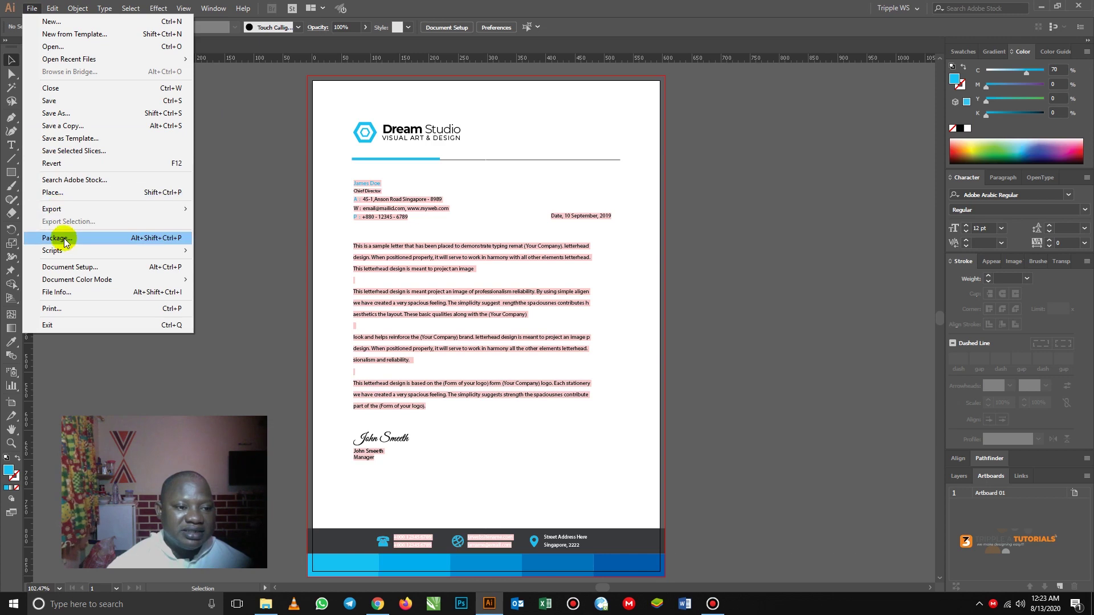
- Place the TAT_Logo image and drag it over the blue hexagon icon
click(54, 192)
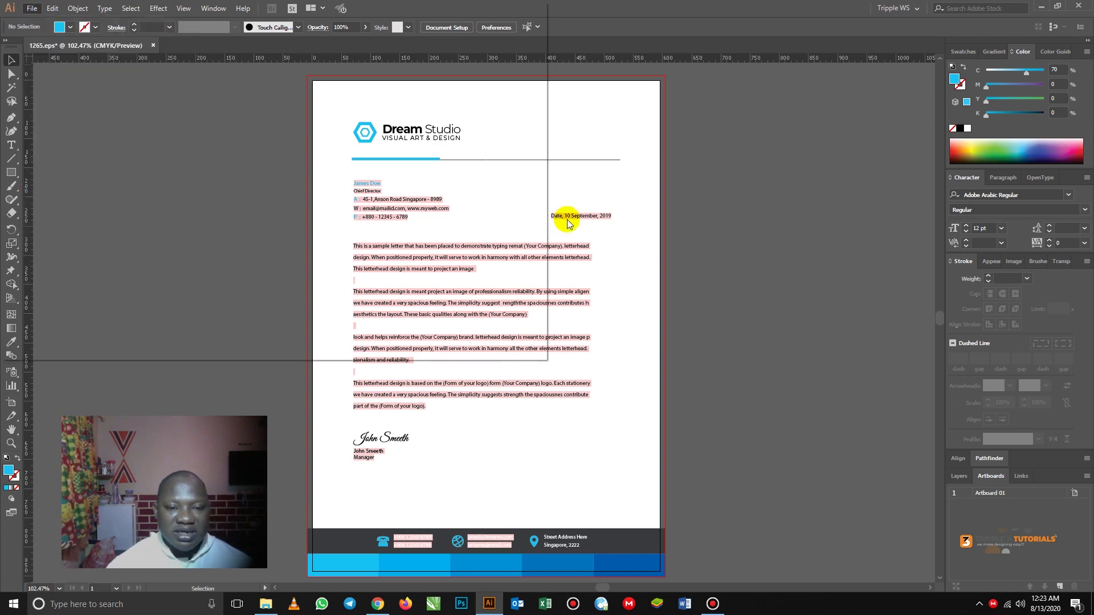
click(454, 169)
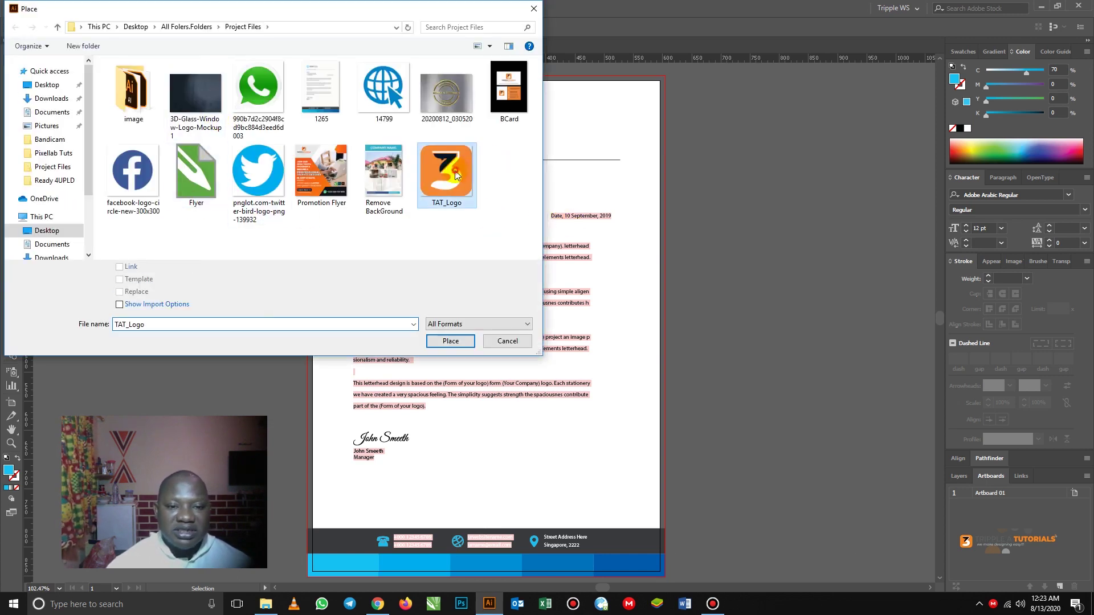
click(443, 340)
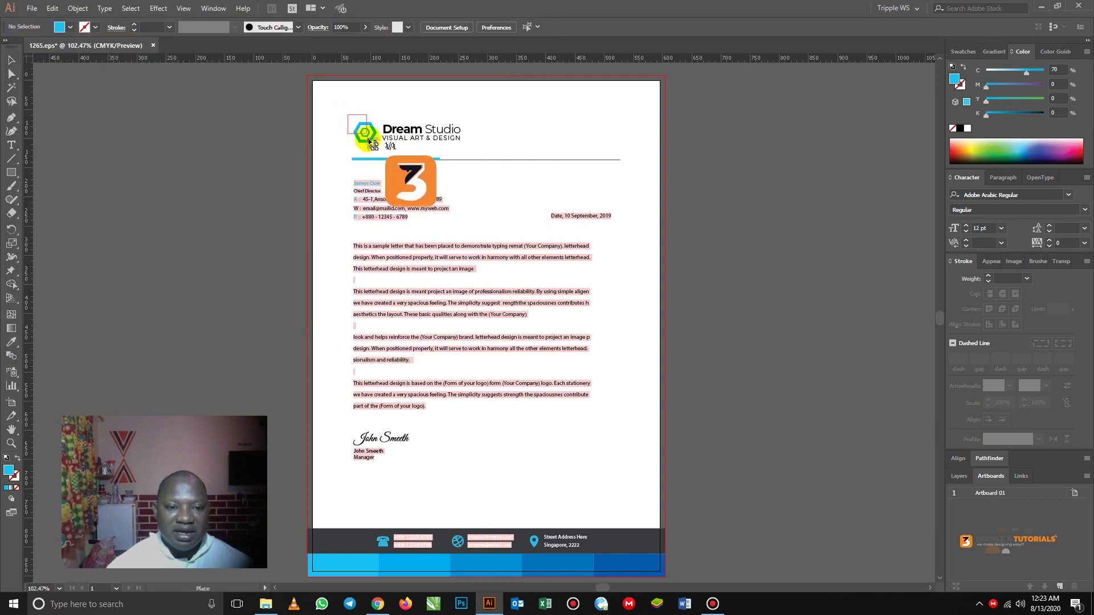
drag(381, 156, 348, 114)
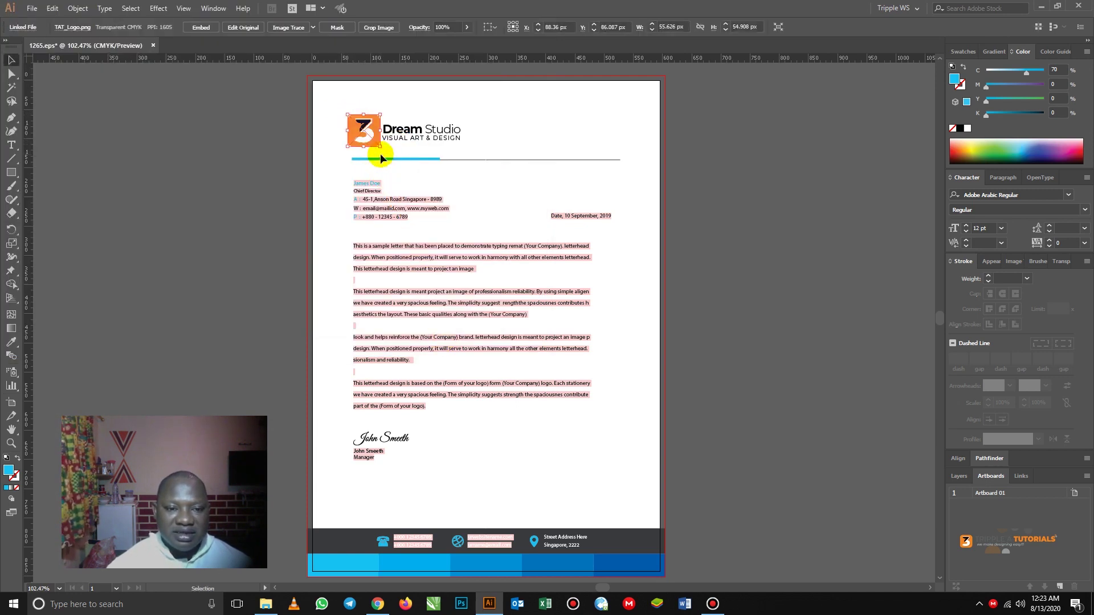
click(234, 182)
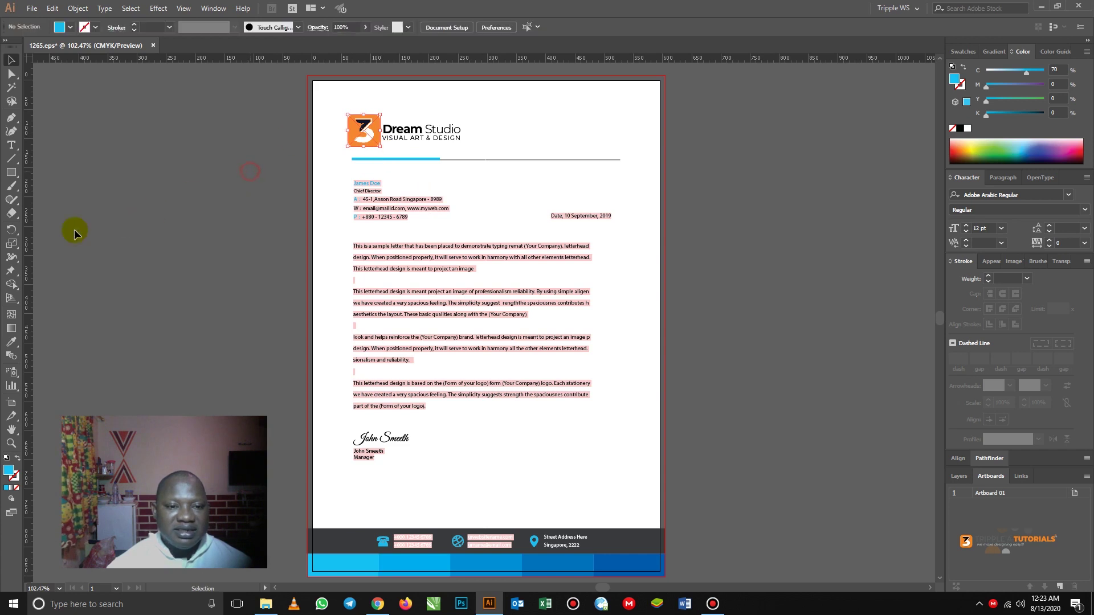
- Delete the blue hexagon and move the orange logo into its former spot
click(11, 443)
drag(272, 72, 789, 172)
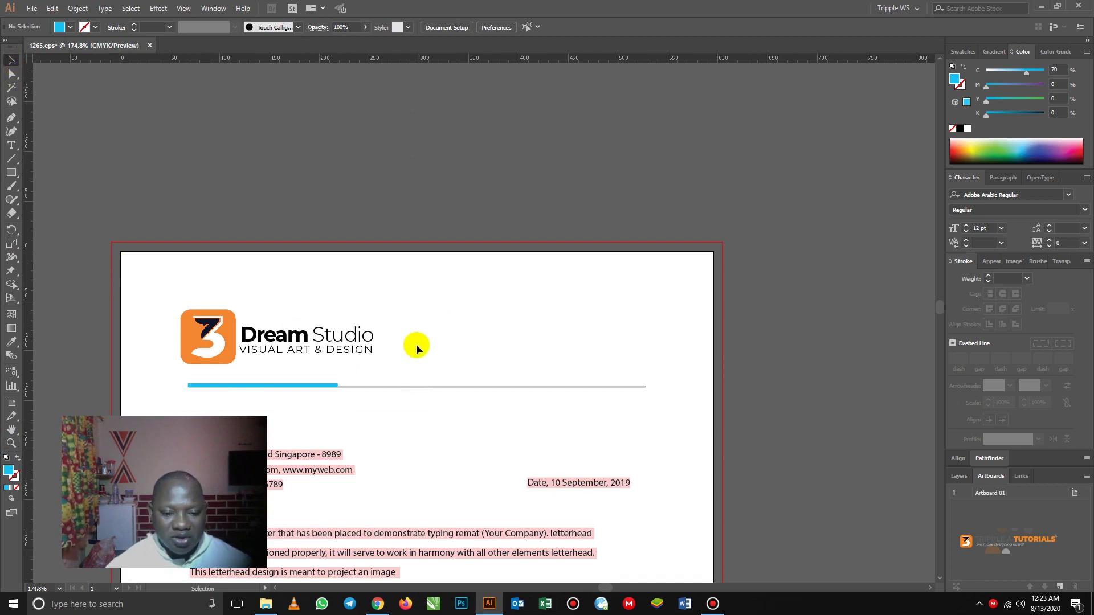
drag(393, 359, 521, 254)
scroll(507, 208, down, 3)
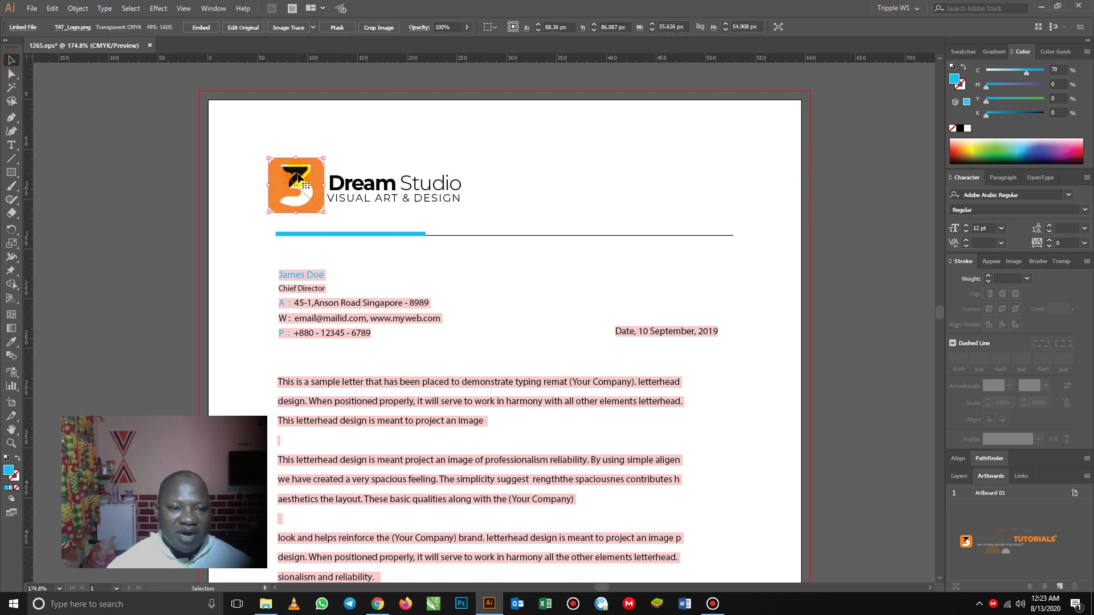
drag(287, 182, 234, 179)
click(312, 195)
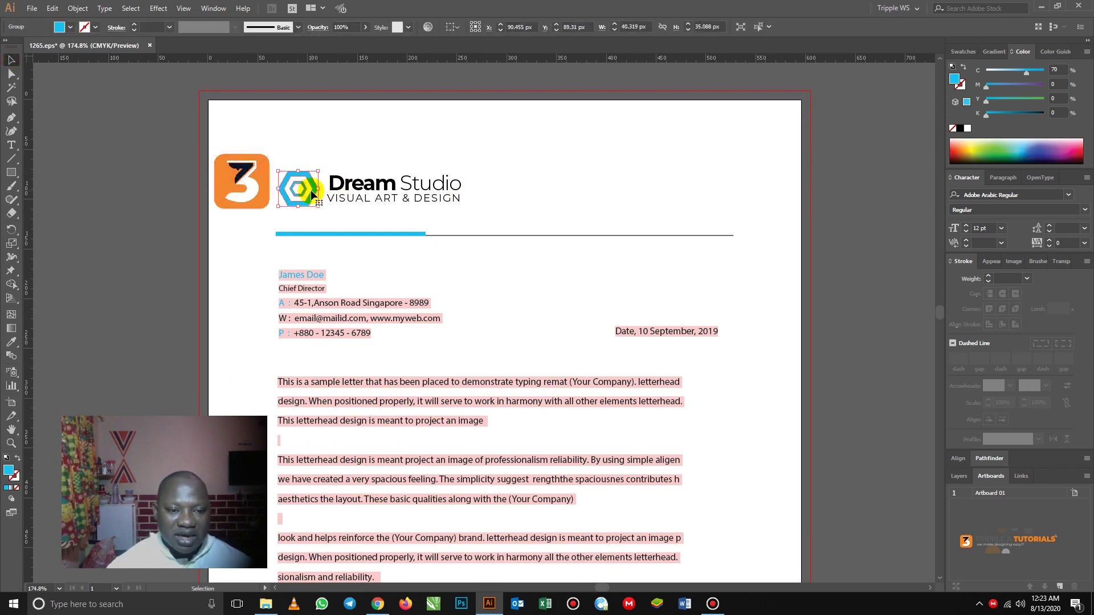
key(Delete)
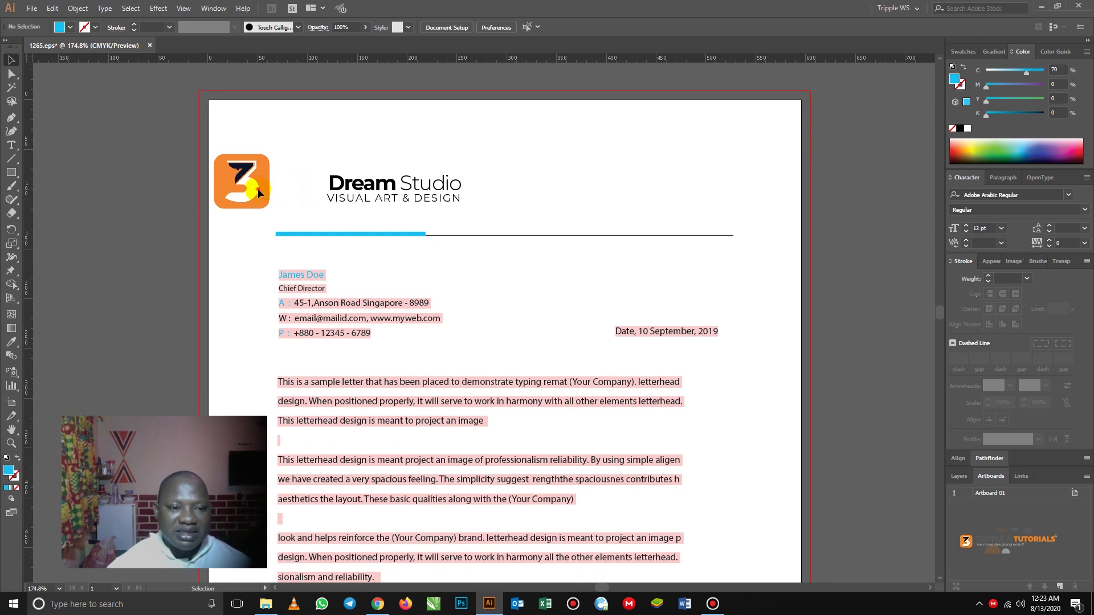
click(247, 176)
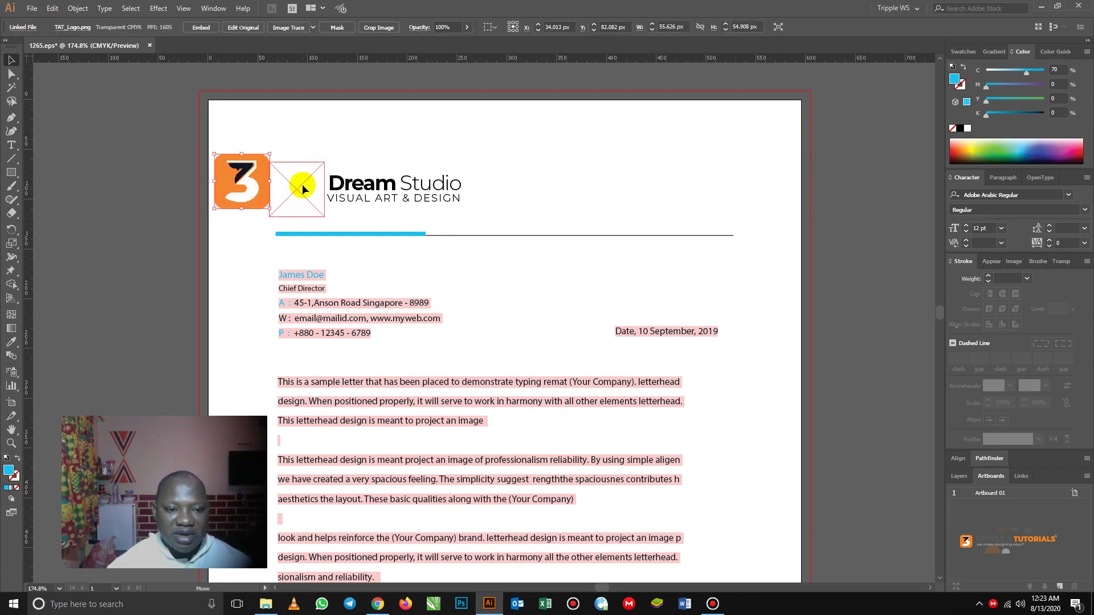
drag(245, 182, 279, 206)
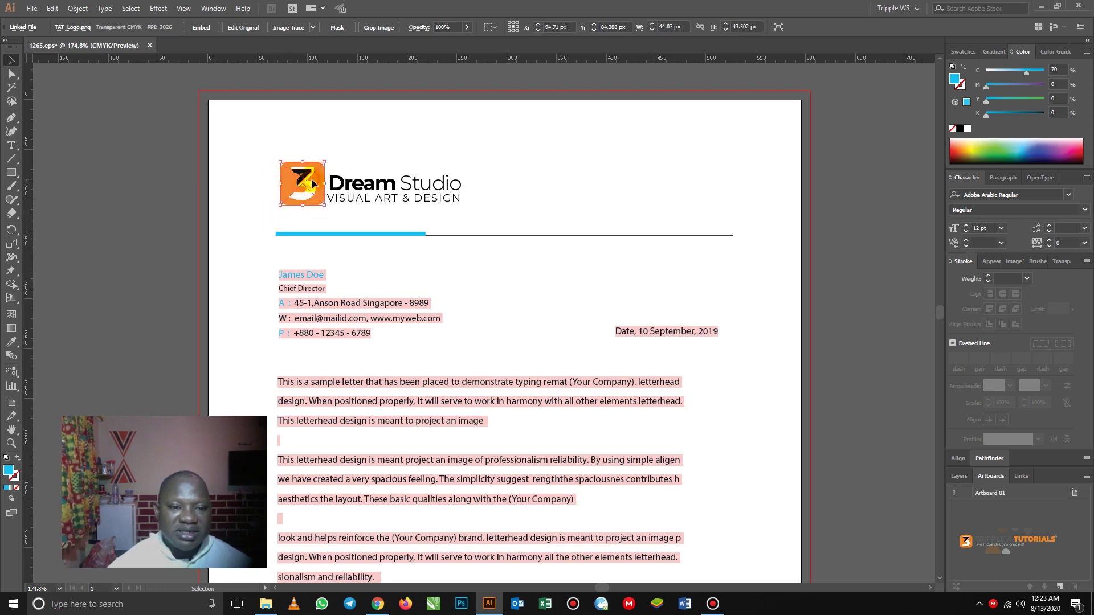
- Line the orange logo up with the text and replace 'Dream' with 'Tripple A'
drag(310, 187, 311, 188)
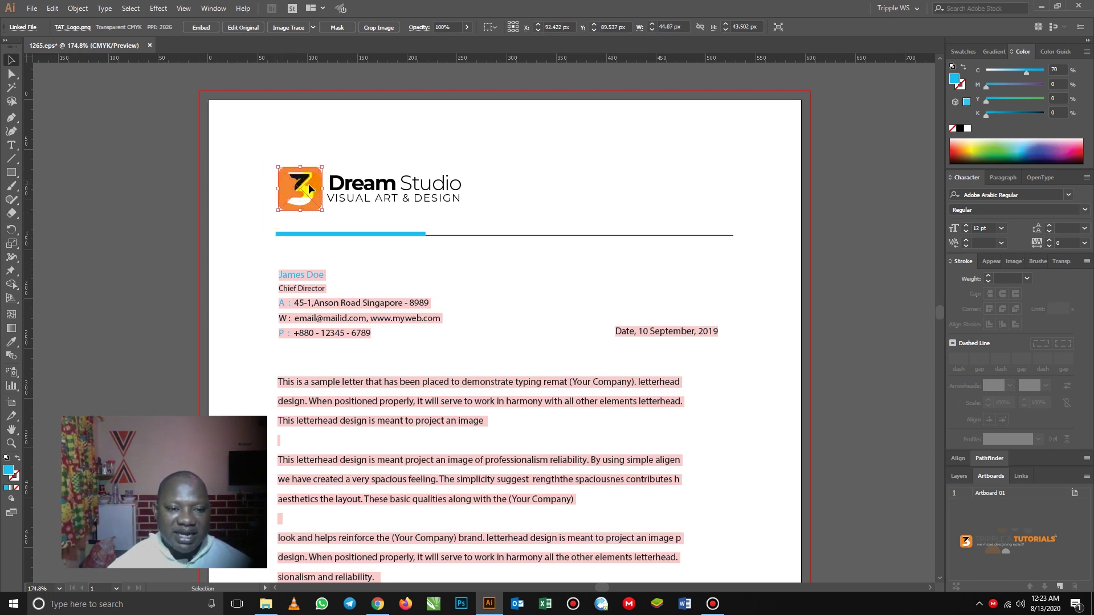
click(159, 164)
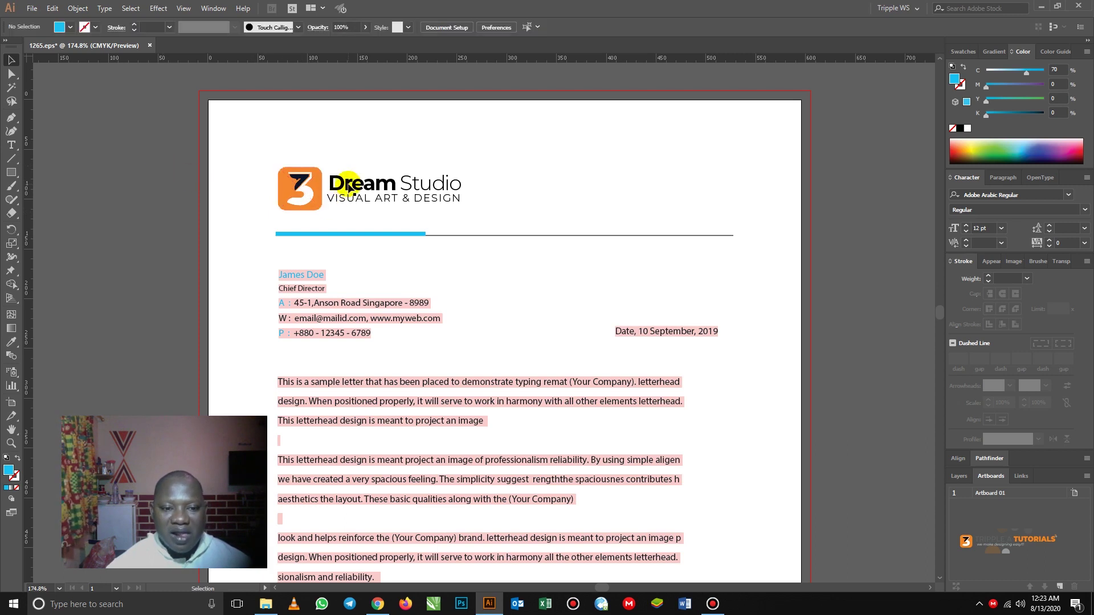
click(348, 188)
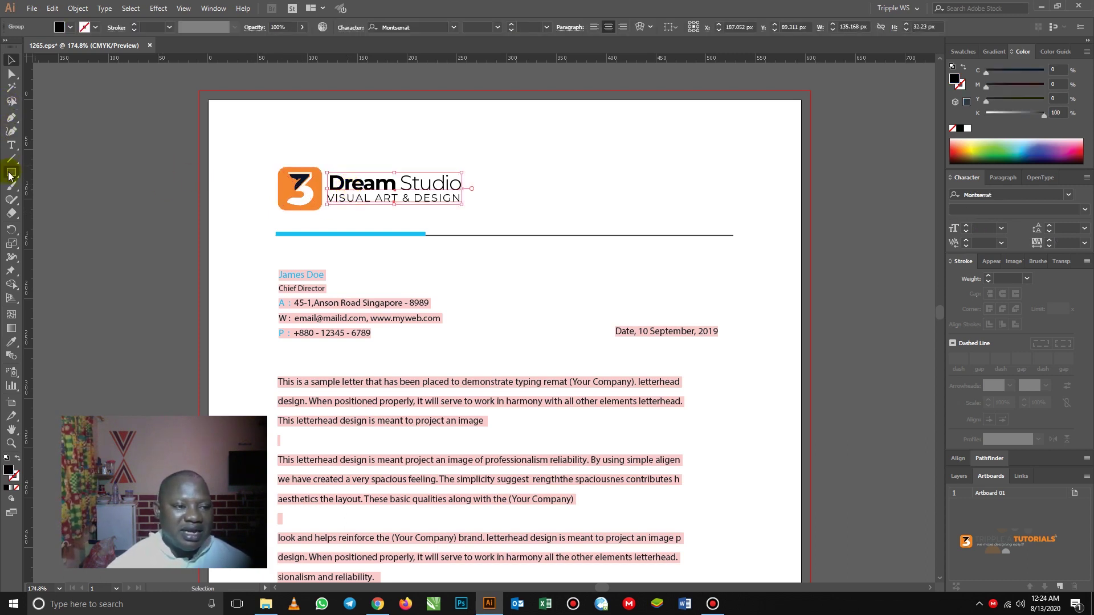
click(12, 144)
click(339, 183)
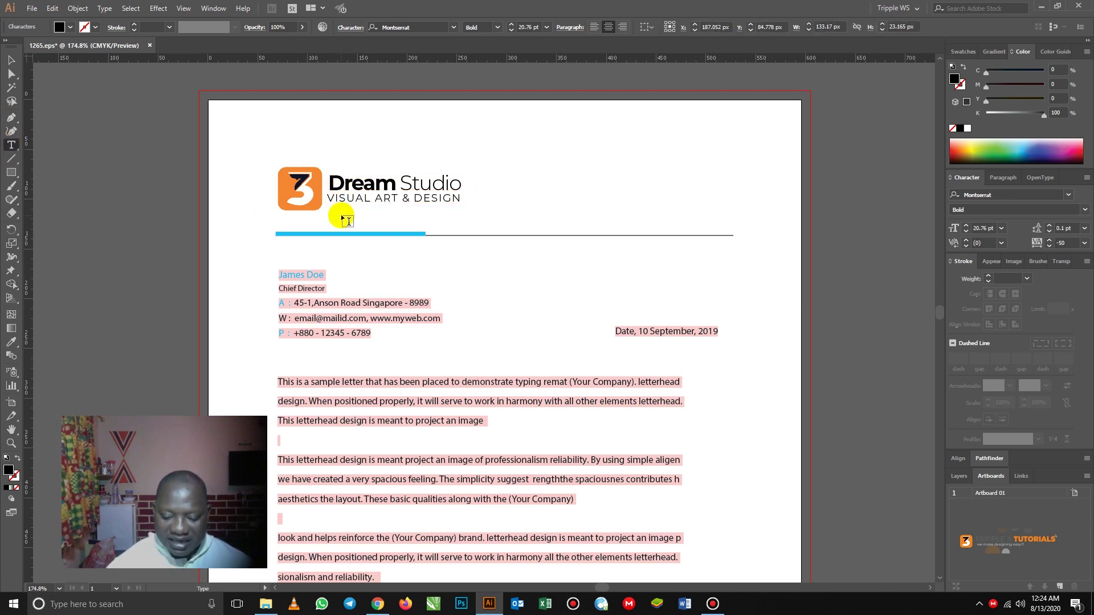
key(BackSpace)
key(Delete)
key(Delete)
key(Delete)
key(Delete)
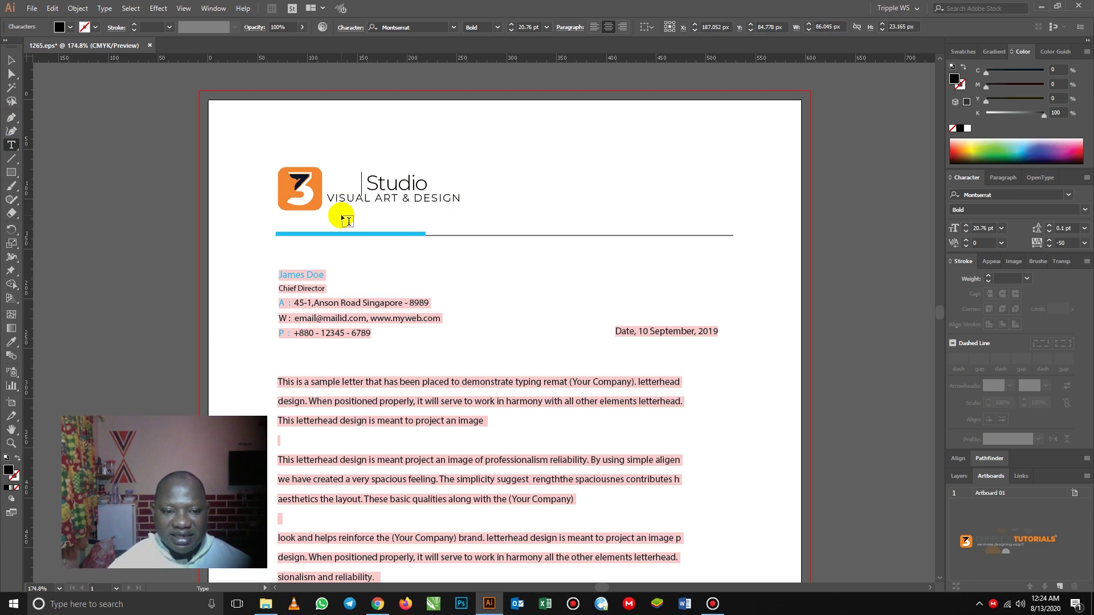
text(Trip )
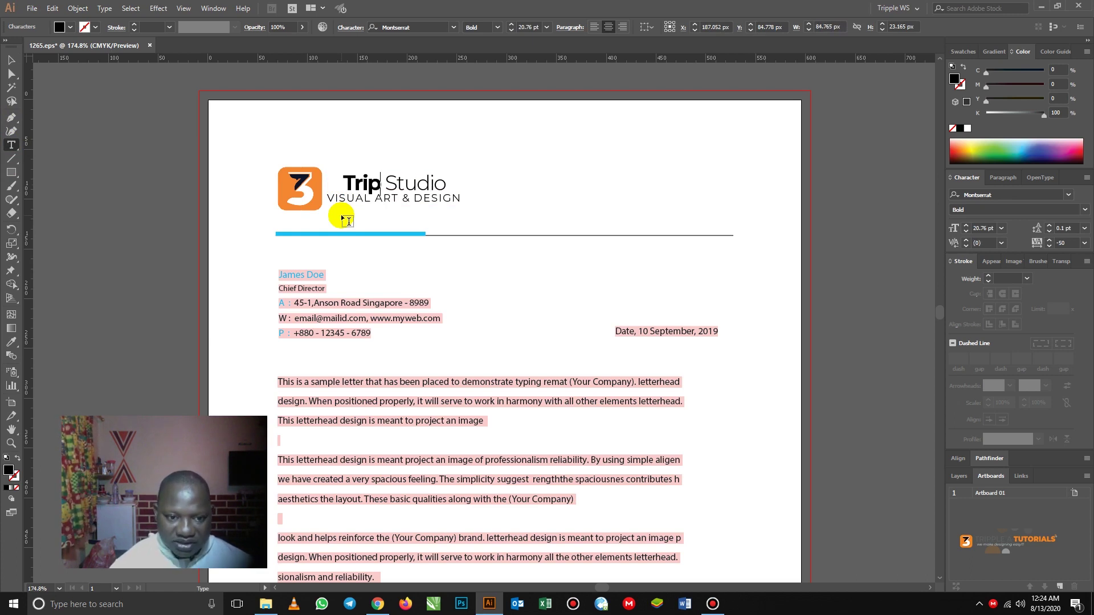
text(ple)
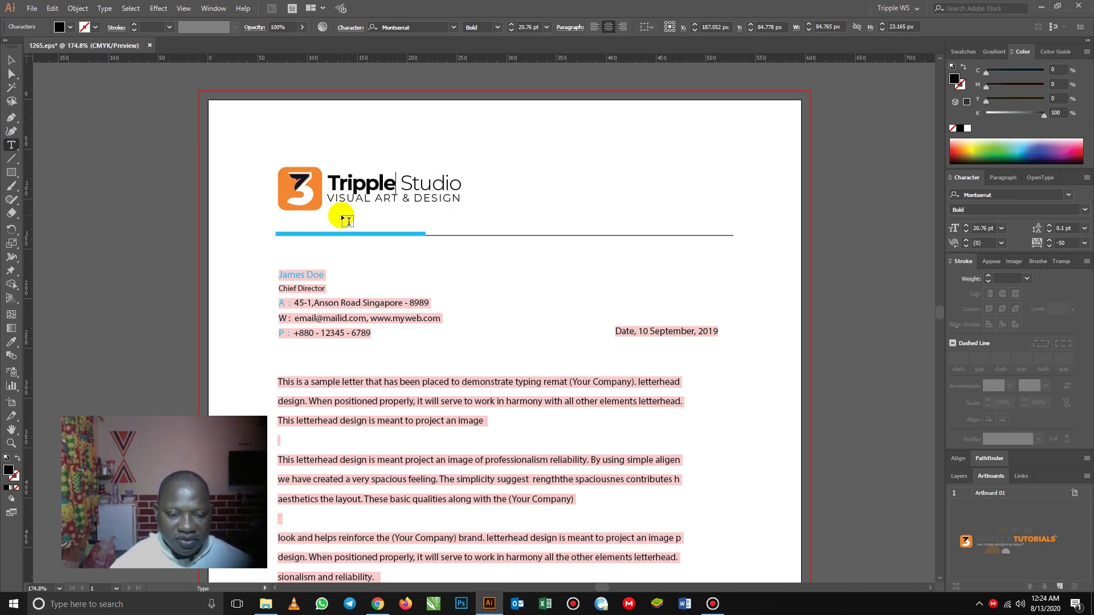
text(|)
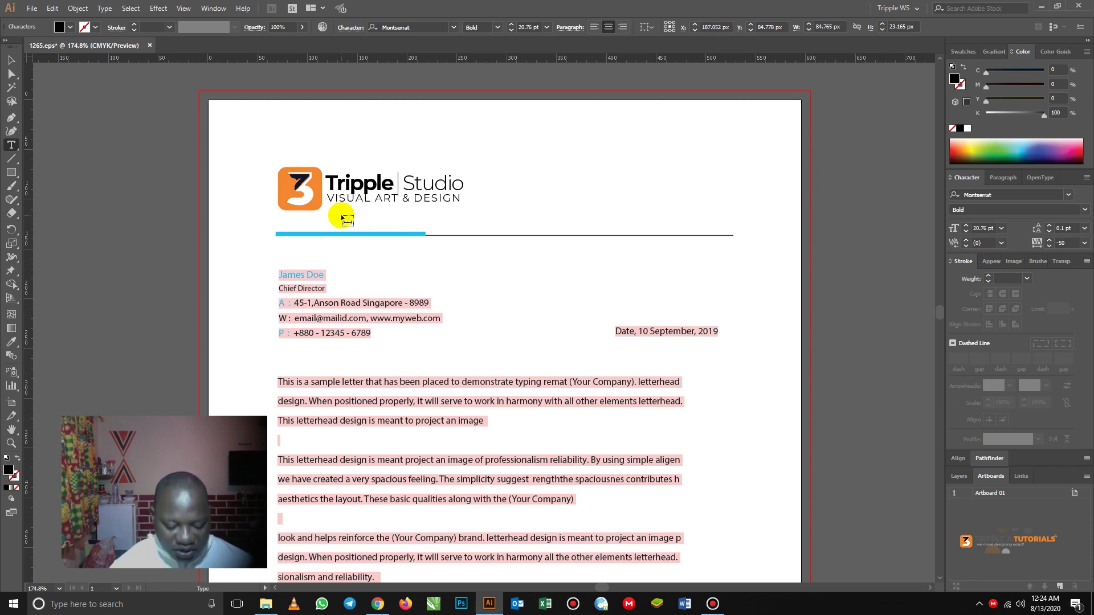
text(A)
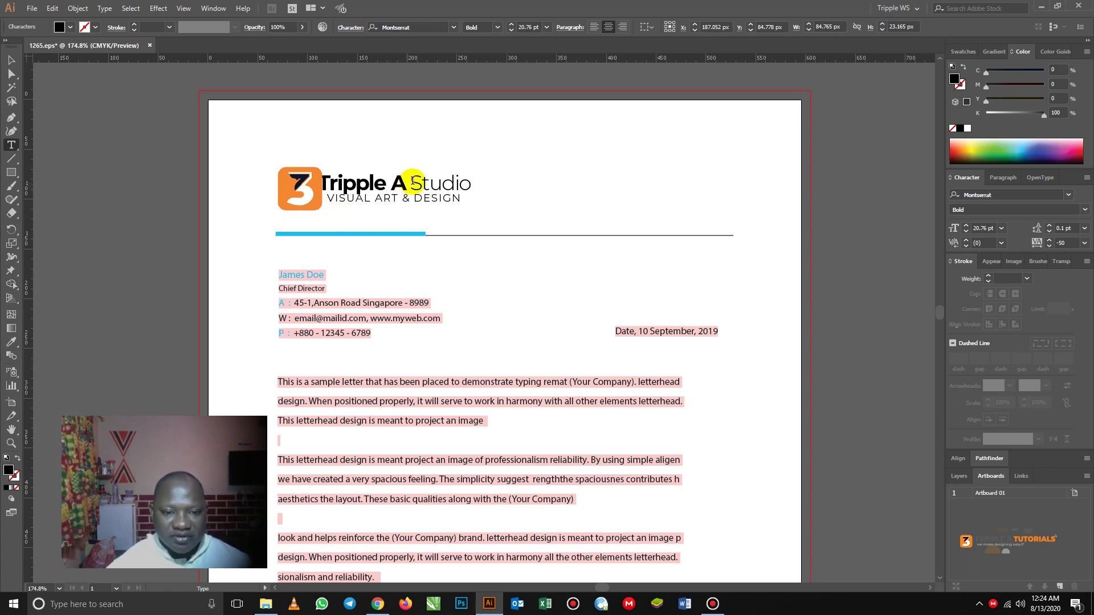
- Replace 'Studio' with 'Tutorials' and shift the wordmark slightly right
drag(417, 181, 478, 185)
text(T)
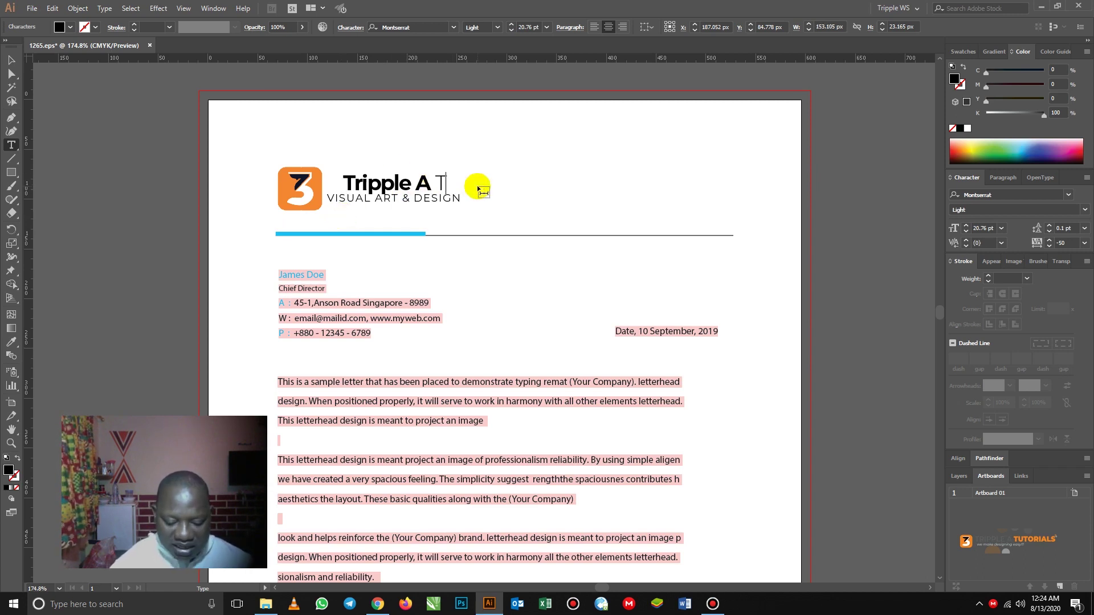
text(utorials)
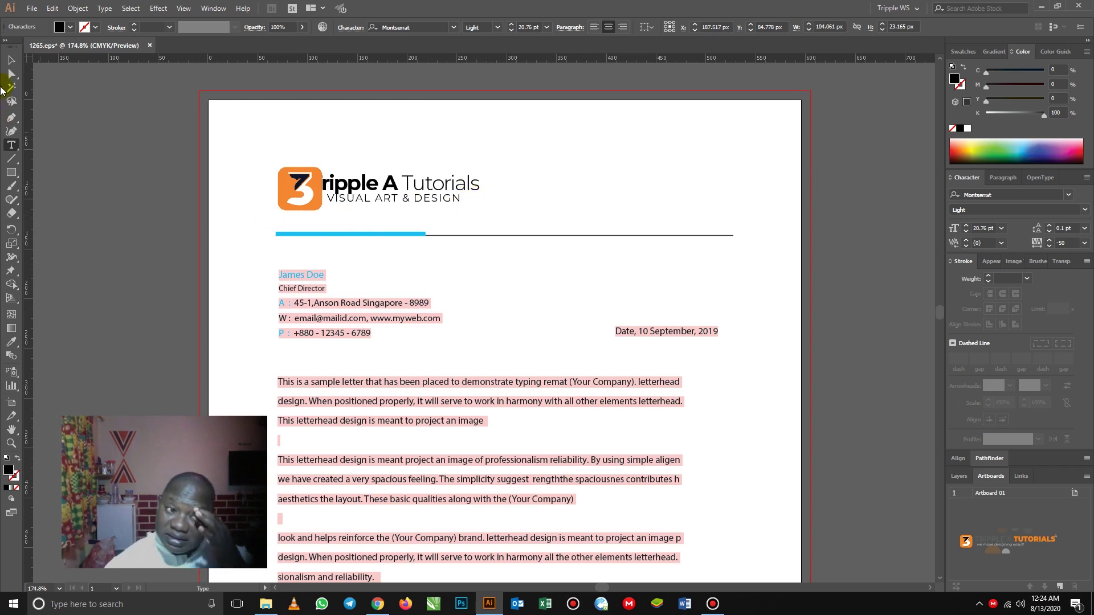
click(11, 59)
click(387, 185)
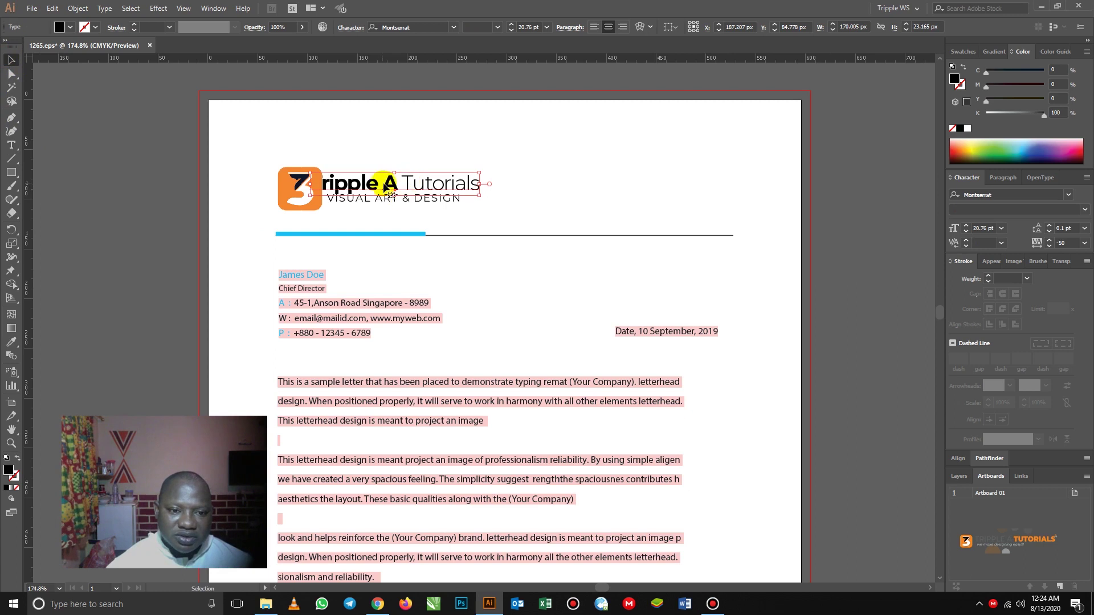
drag(389, 185, 407, 186)
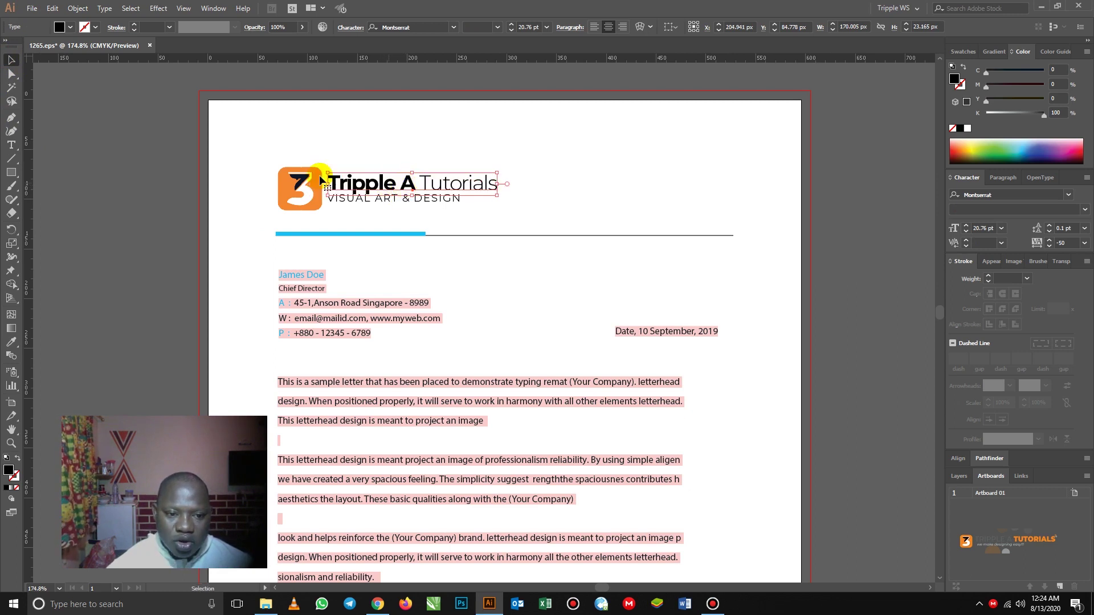
- Retype the VISUAL ART & DESIGN tagline as 'we make designing easy!!!'
click(131, 165)
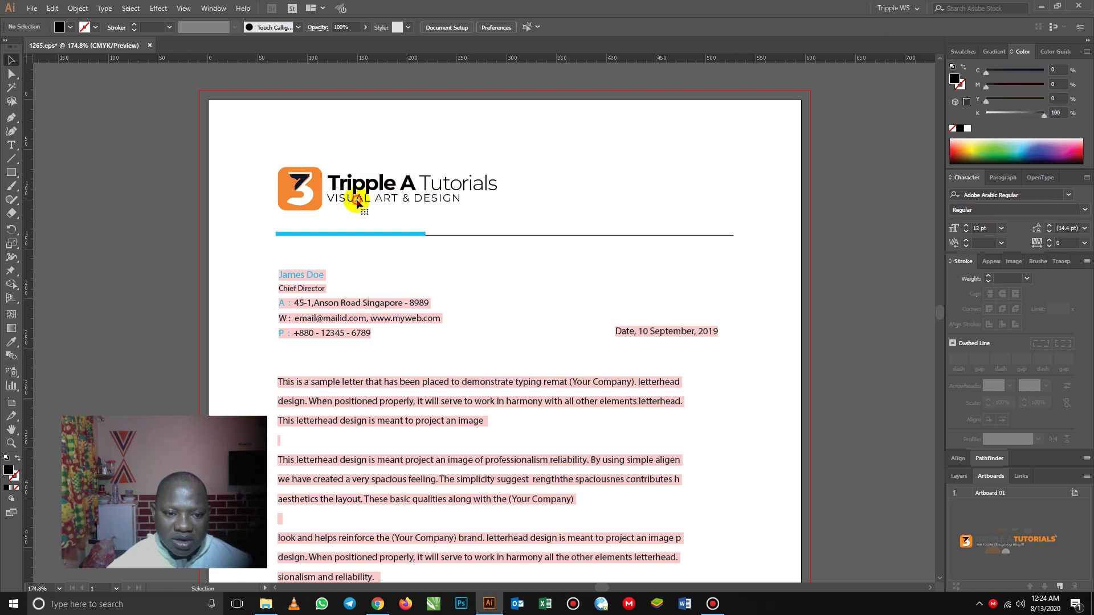
double_click(357, 203)
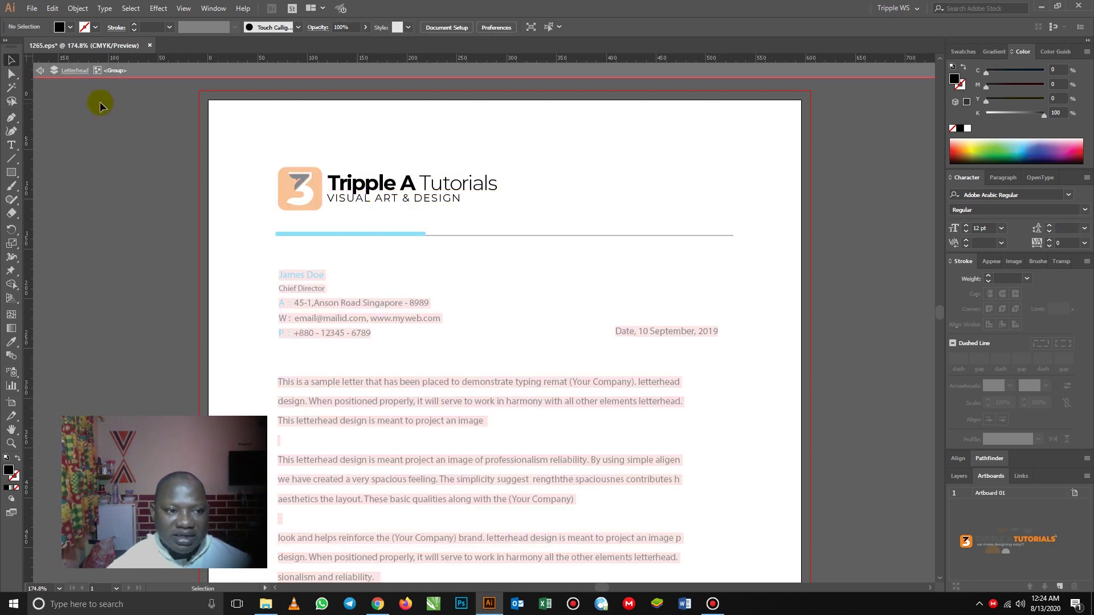
click(41, 70)
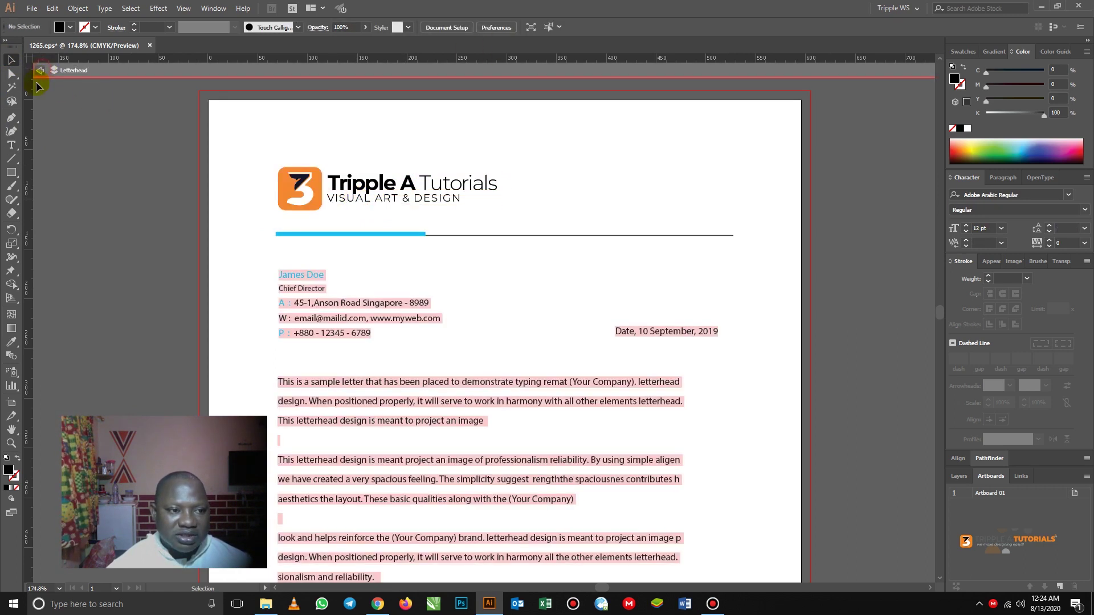
click(10, 145)
click(343, 198)
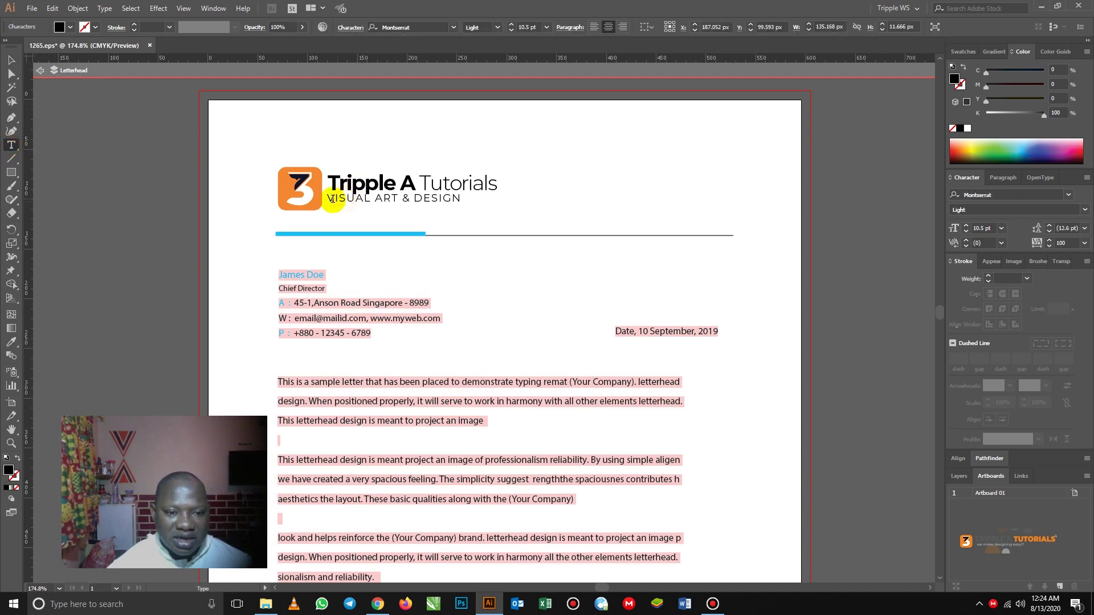
drag(328, 198, 496, 219)
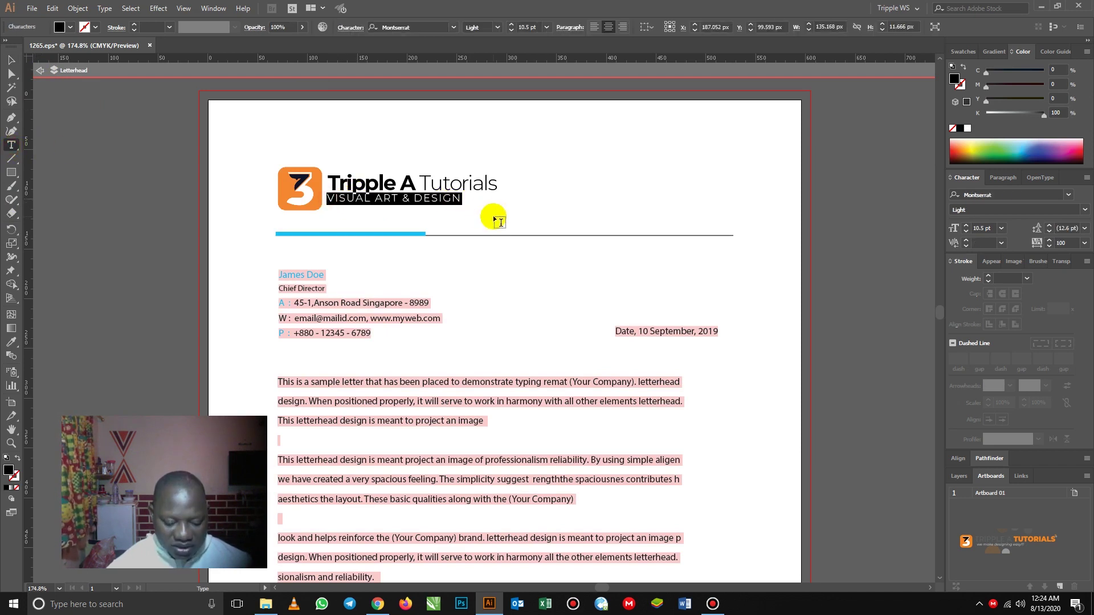
text(make d)
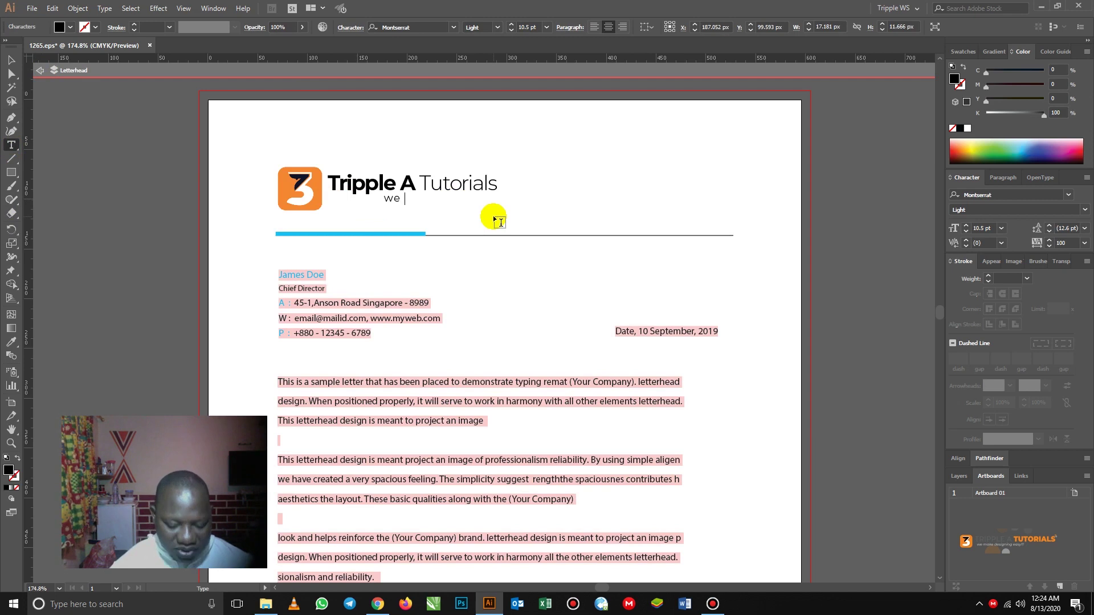
text(esi)
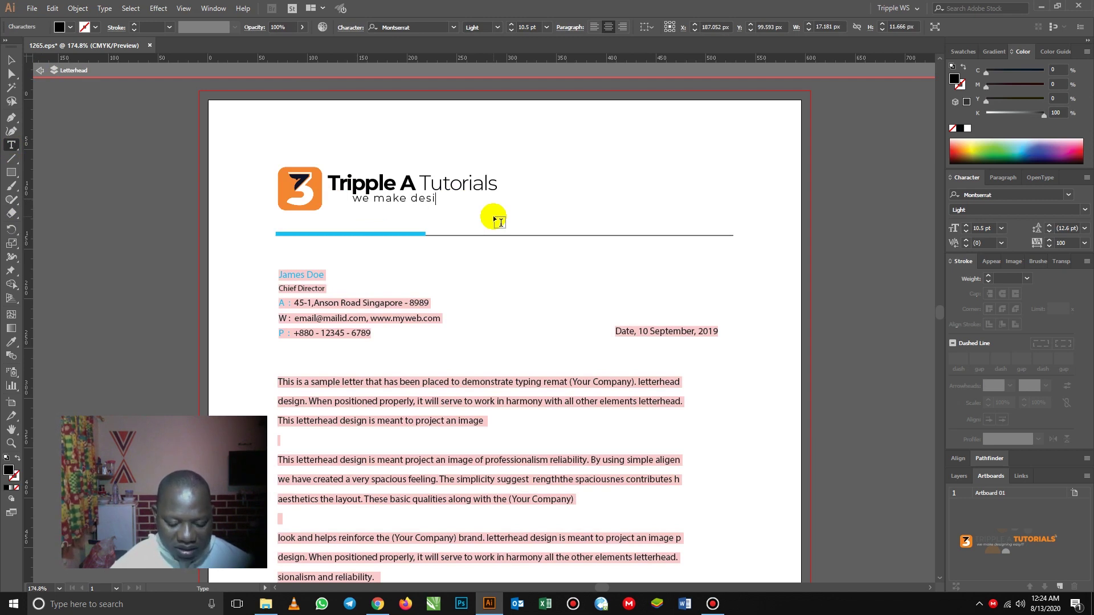
text(gning easy!!!)
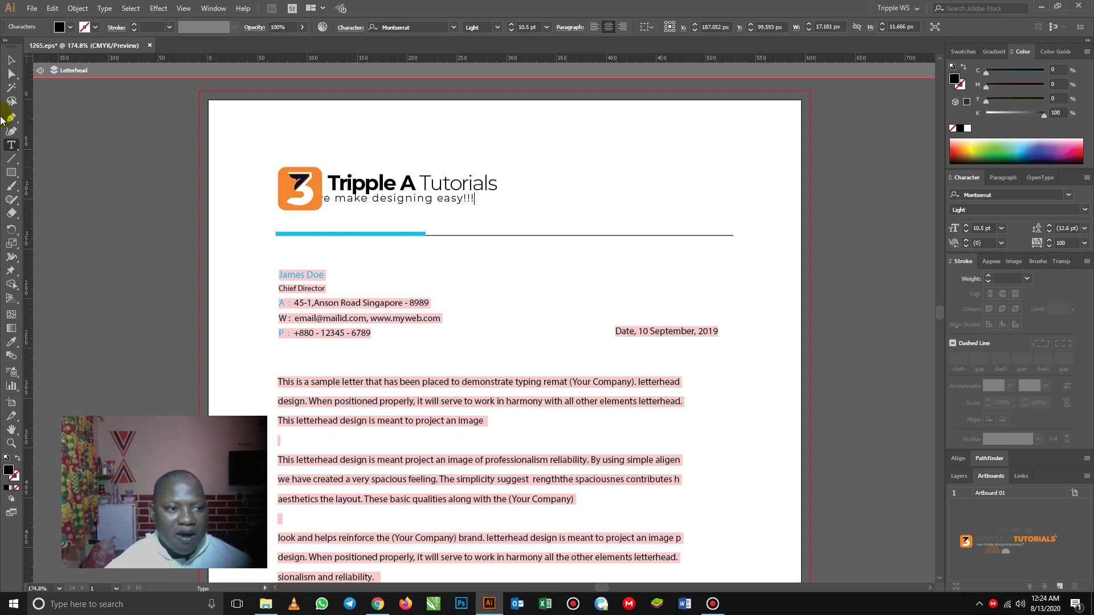
- Shift the new tagline right to sit beneath Tripple A Tutorials
click(12, 59)
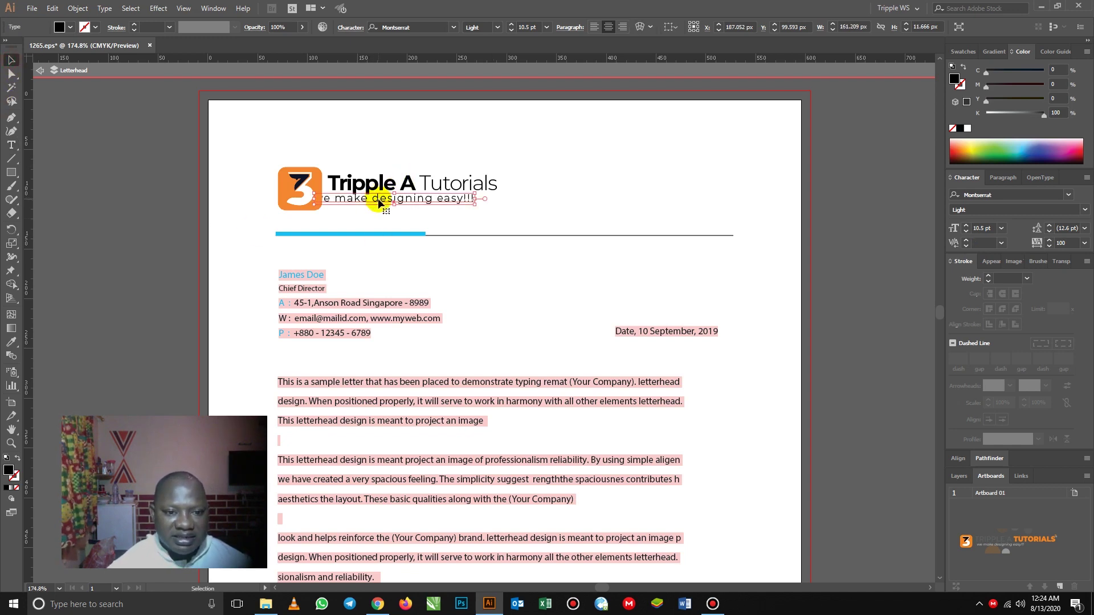
drag(380, 200, 397, 205)
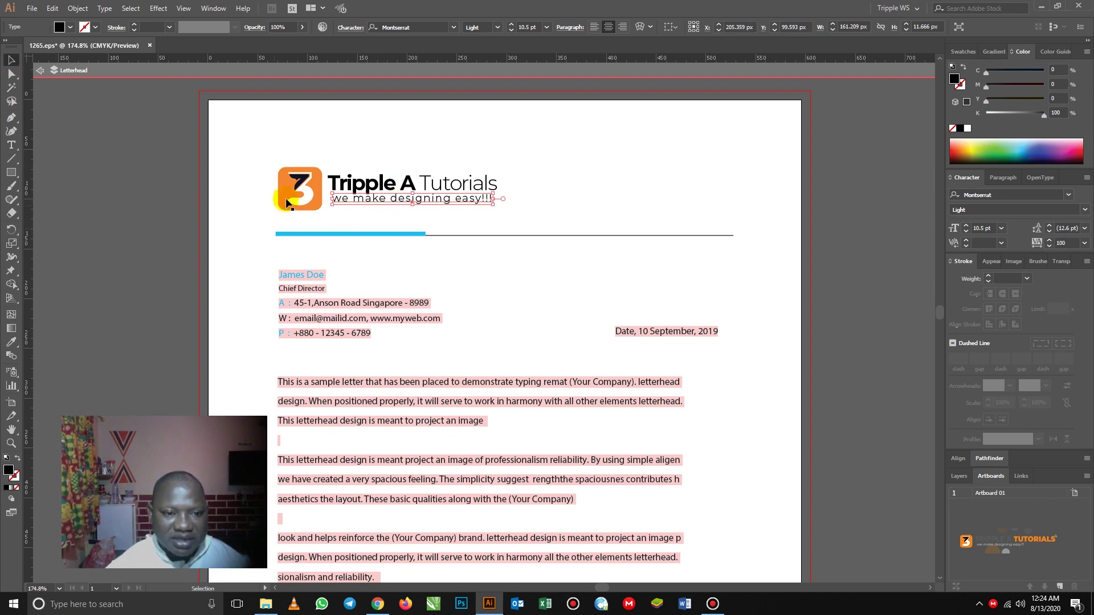
click(299, 204)
click(114, 203)
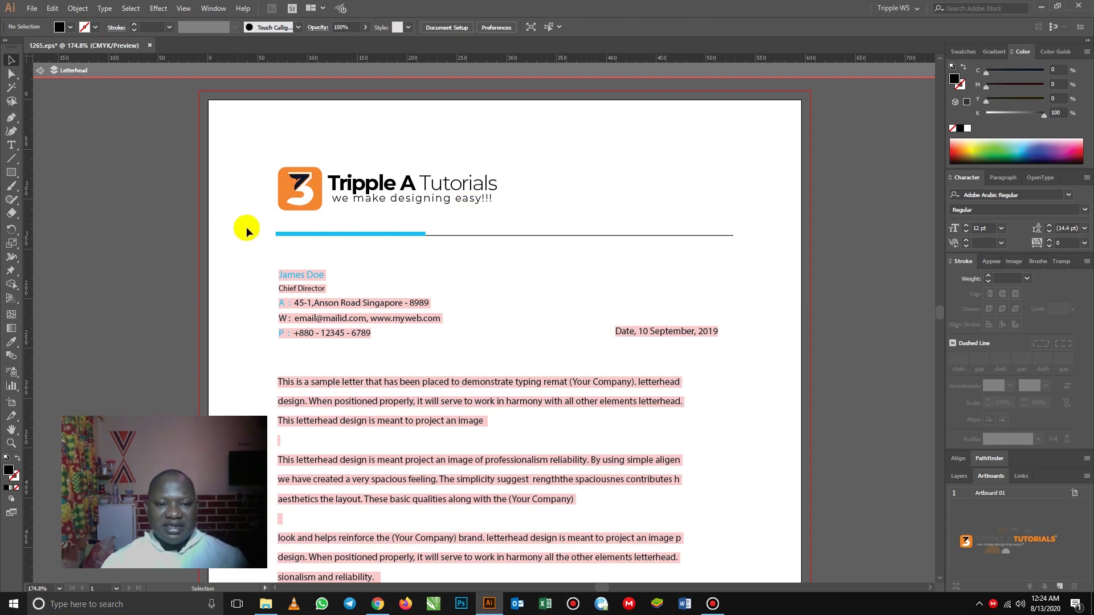
- Turn the blue header rule orange, eyedropping the logo's orange (C 0.06, M 58.09, Y 90.74, K 0)
click(298, 235)
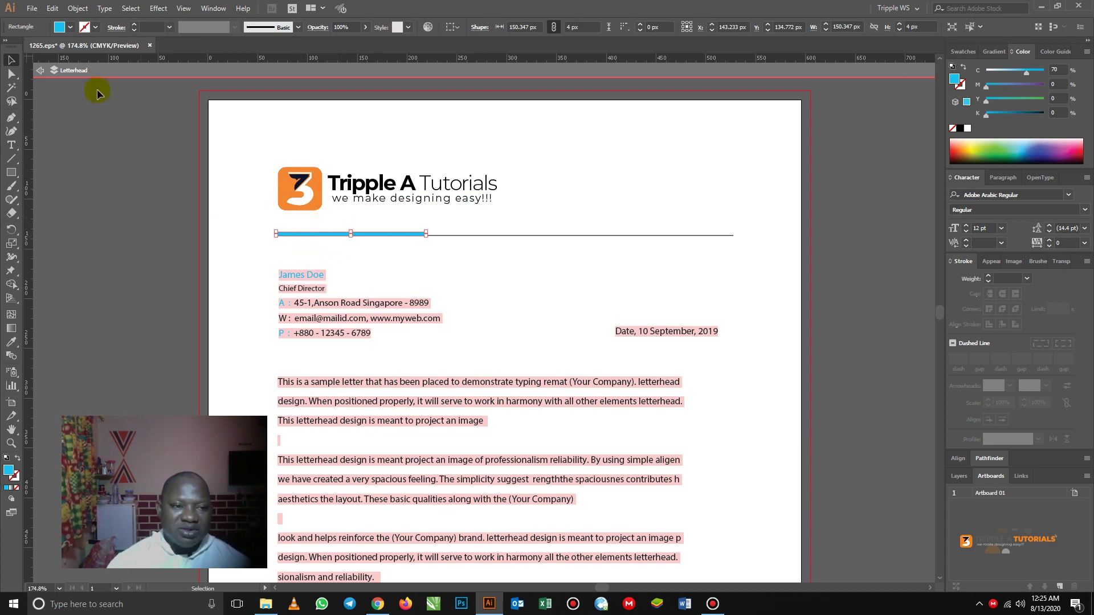
click(70, 27)
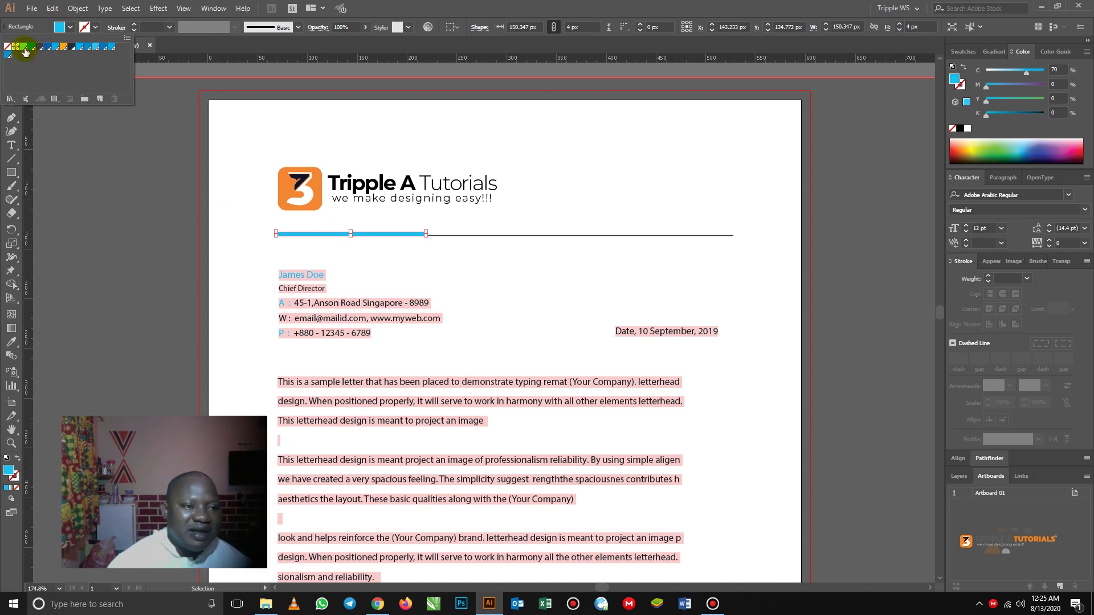
click(63, 47)
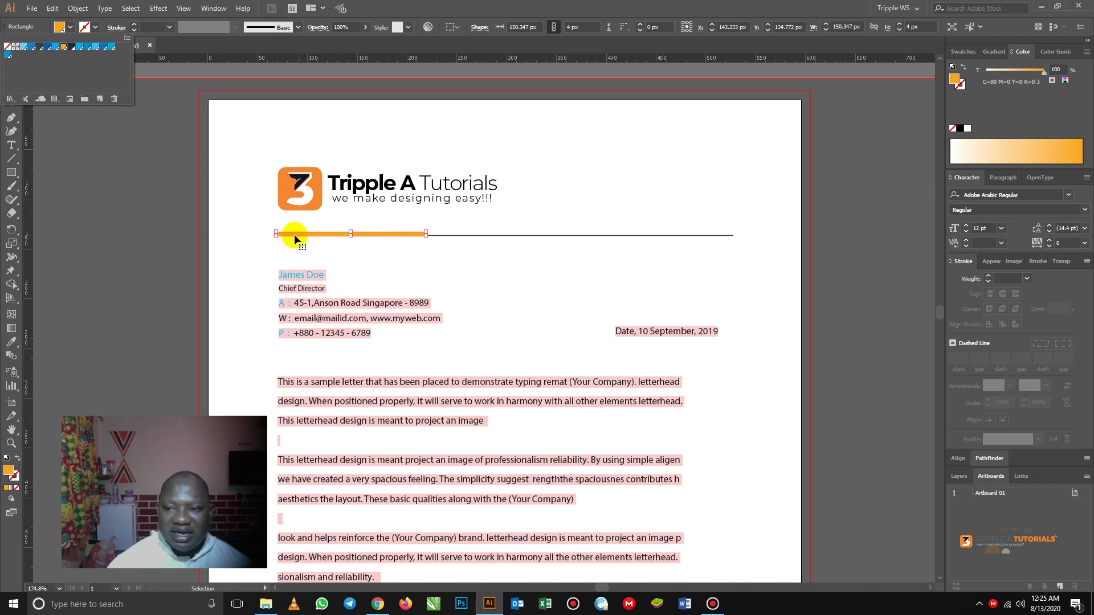
click(134, 179)
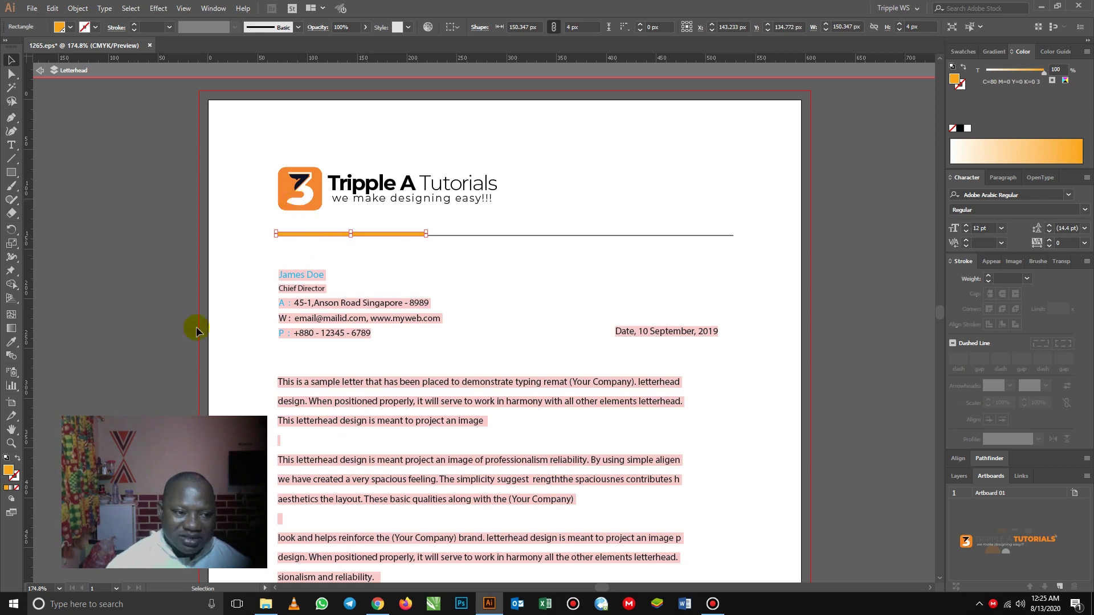
click(10, 342)
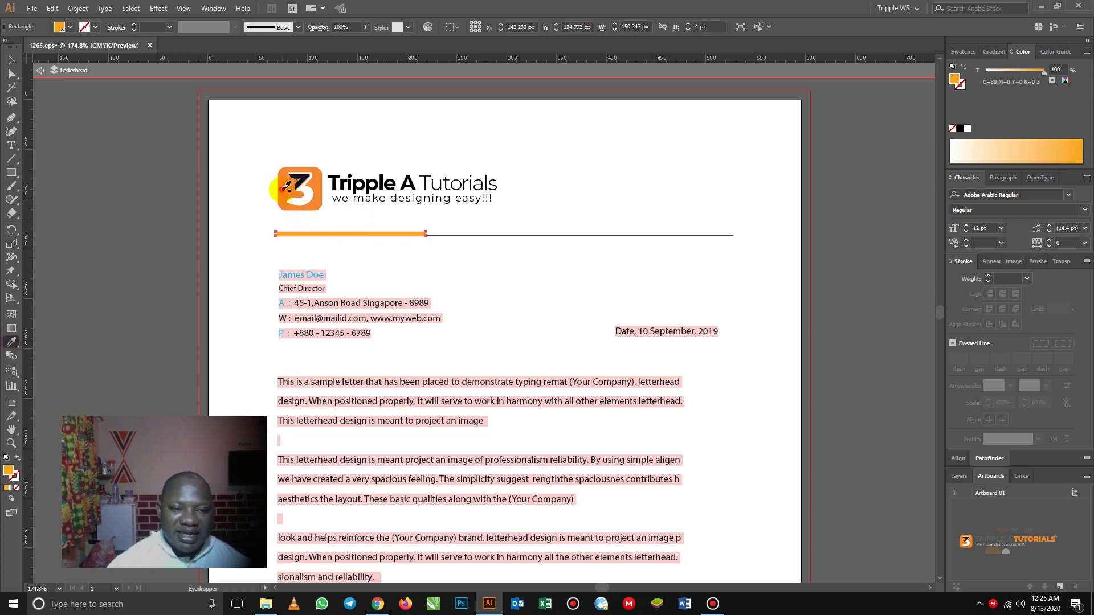
click(285, 189)
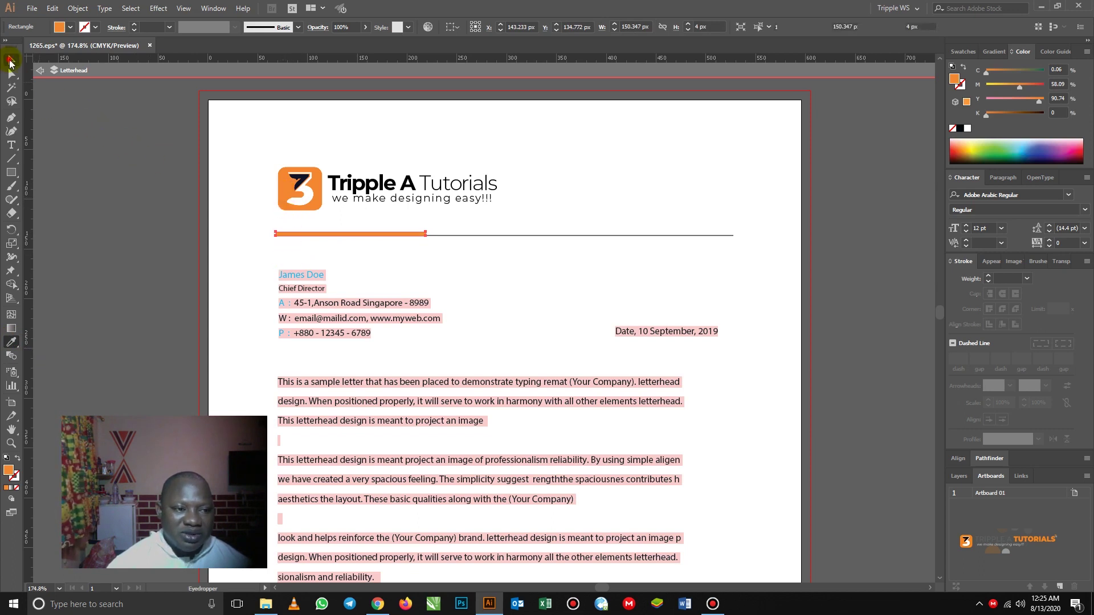
click(10, 59)
click(303, 227)
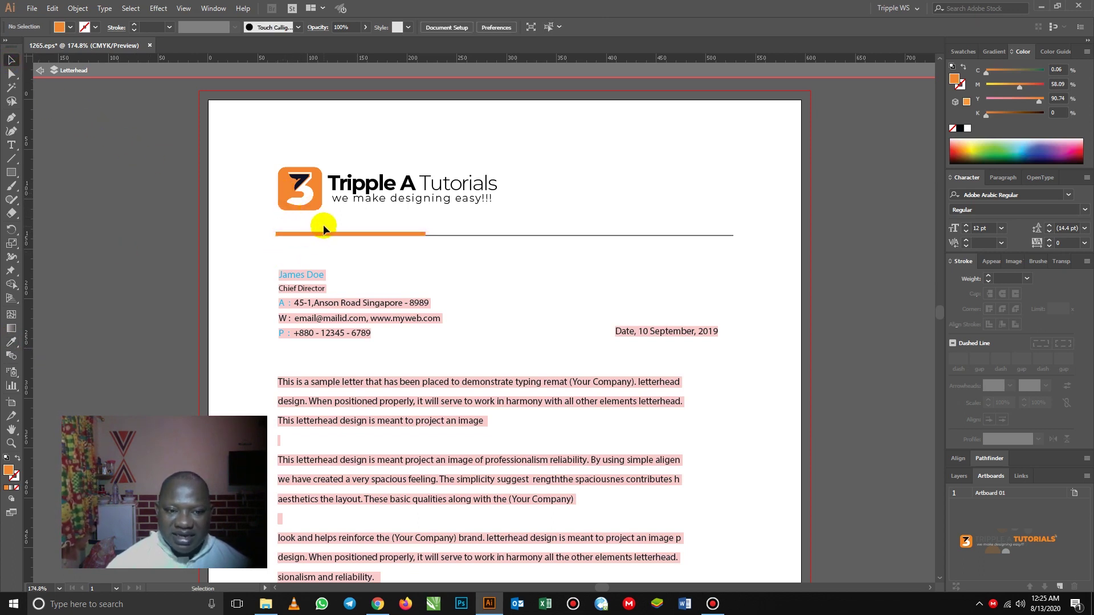
- Nudge the orange logo and Tripple A Tutorials text down two steps toward the orange rule
click(306, 192)
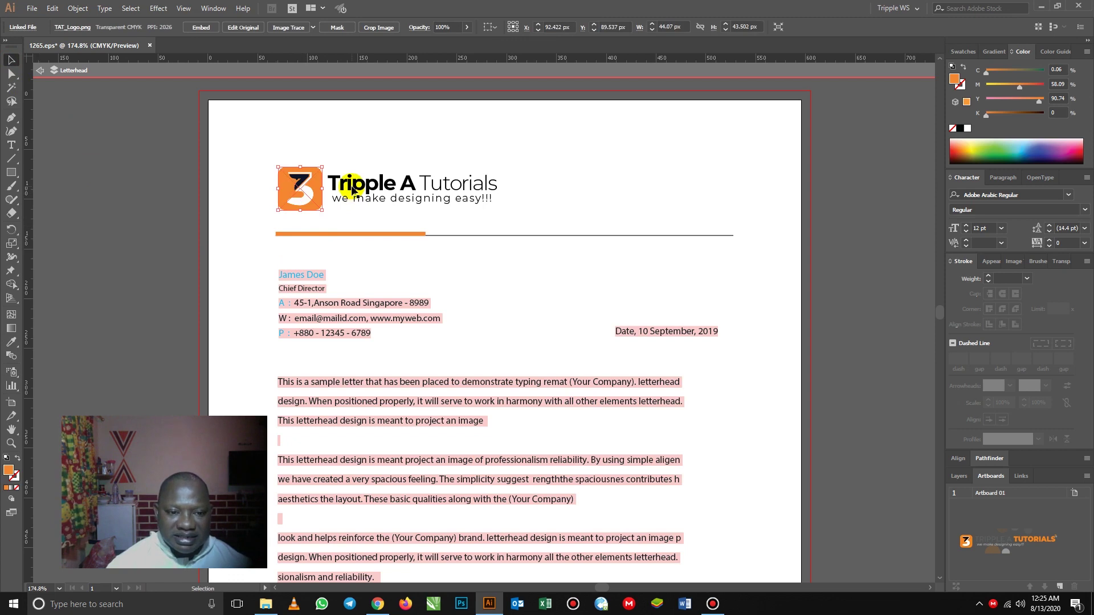
click(352, 190)
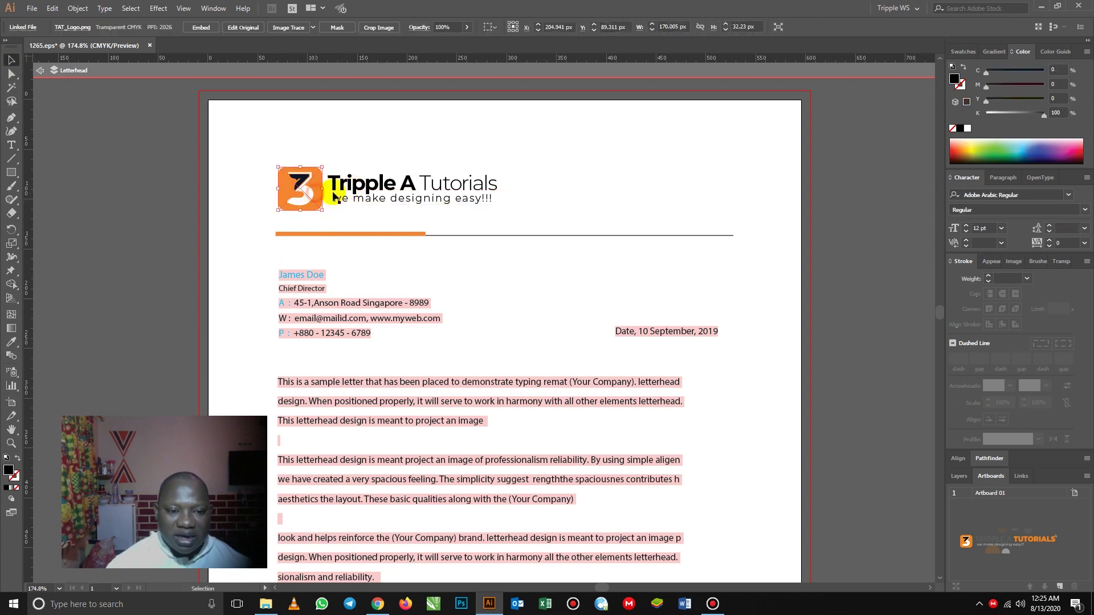
shift+click(334, 198)
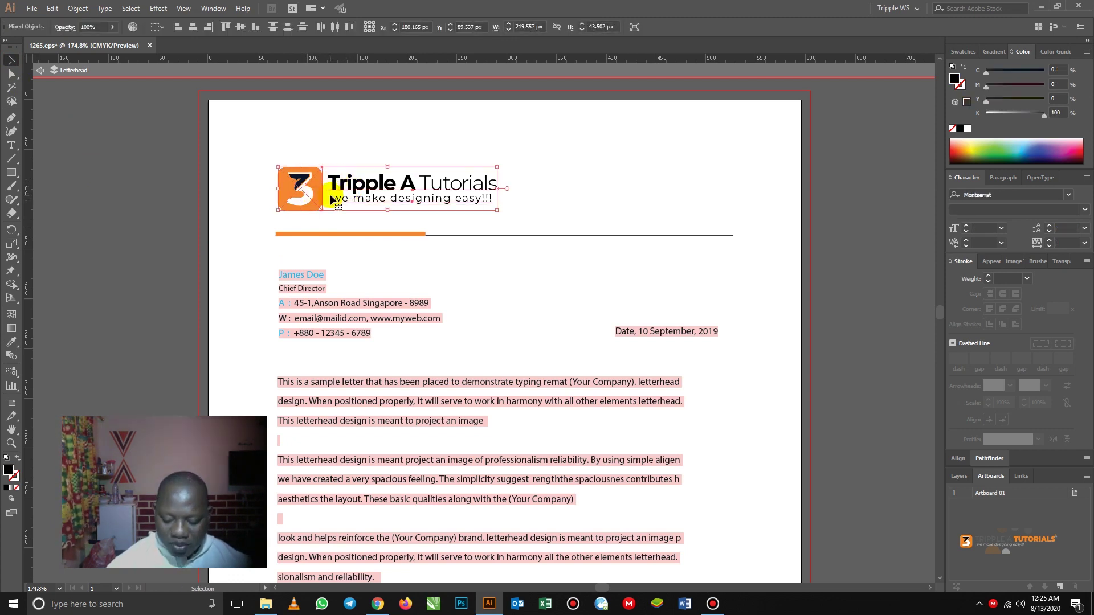
key(Down)
key(Down)
key(Down)
key(Down)
key(Down)
key(Down)
key(Down)
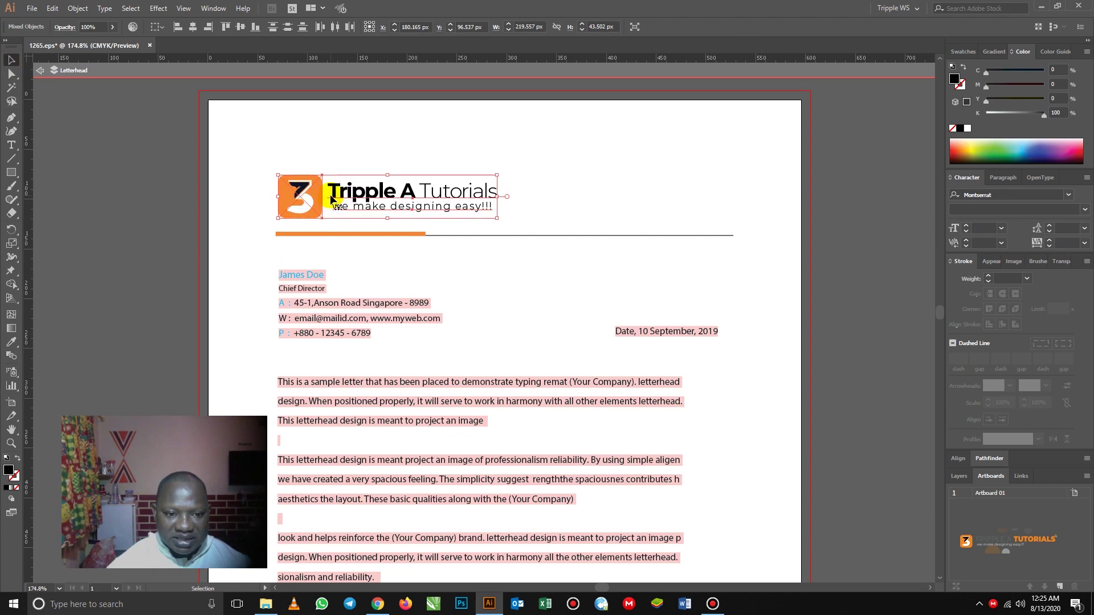
key(Down)
key(Down)
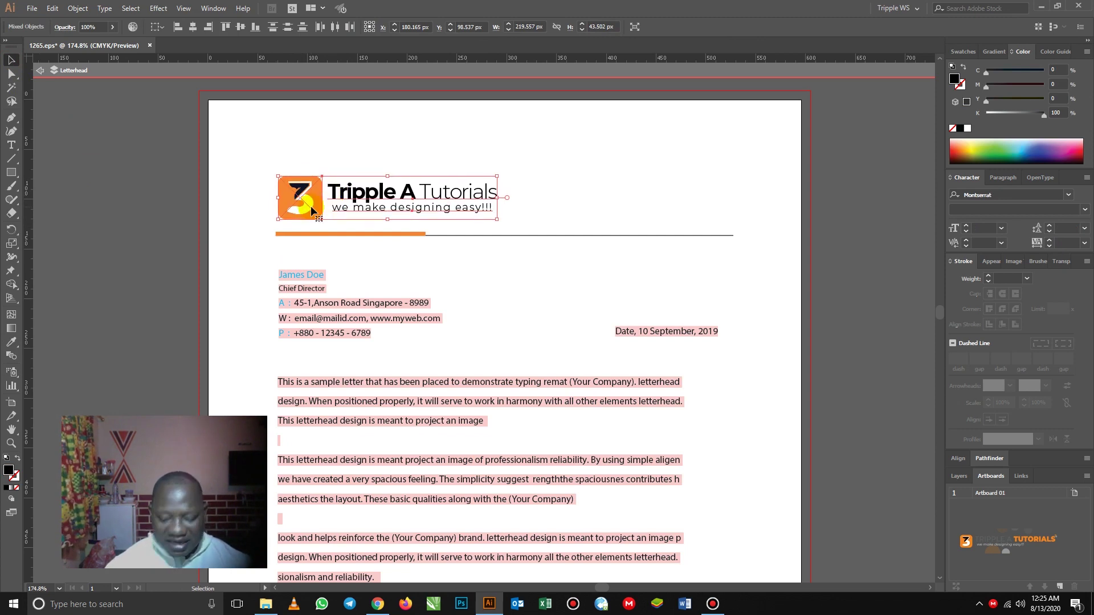
click(195, 238)
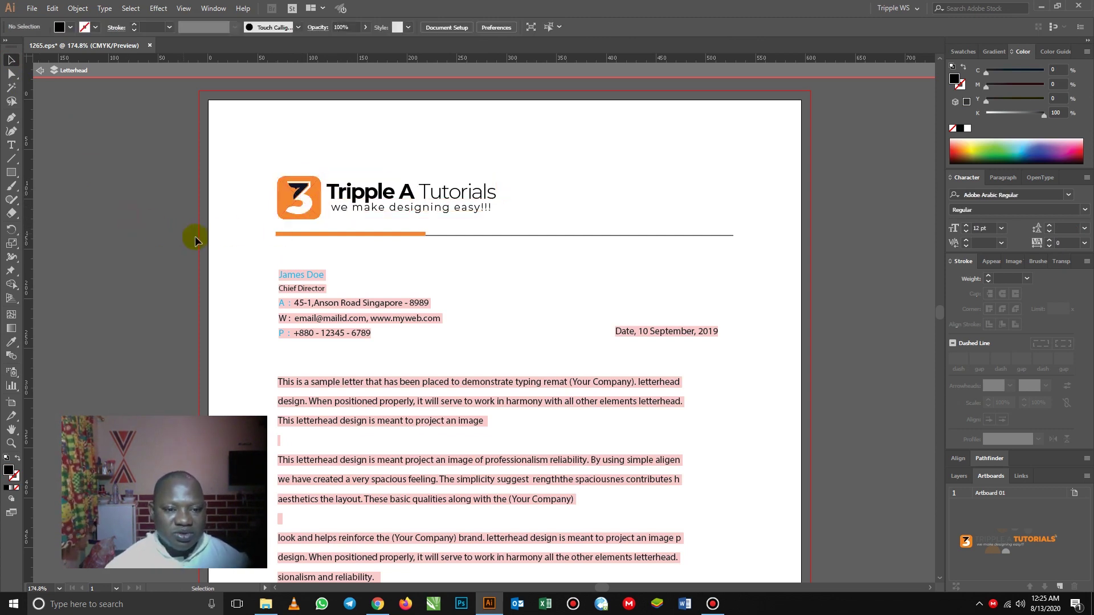
- Ungroup the footer contact details group
scroll(353, 170, down, 2)
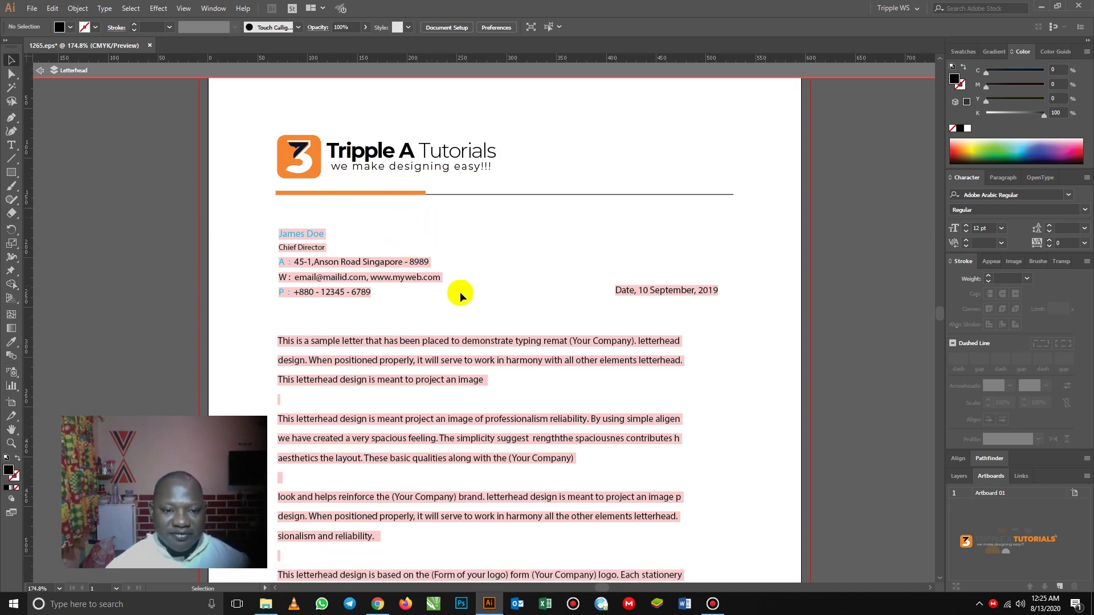
drag(456, 370, 461, 238)
scroll(456, 277, down, 10)
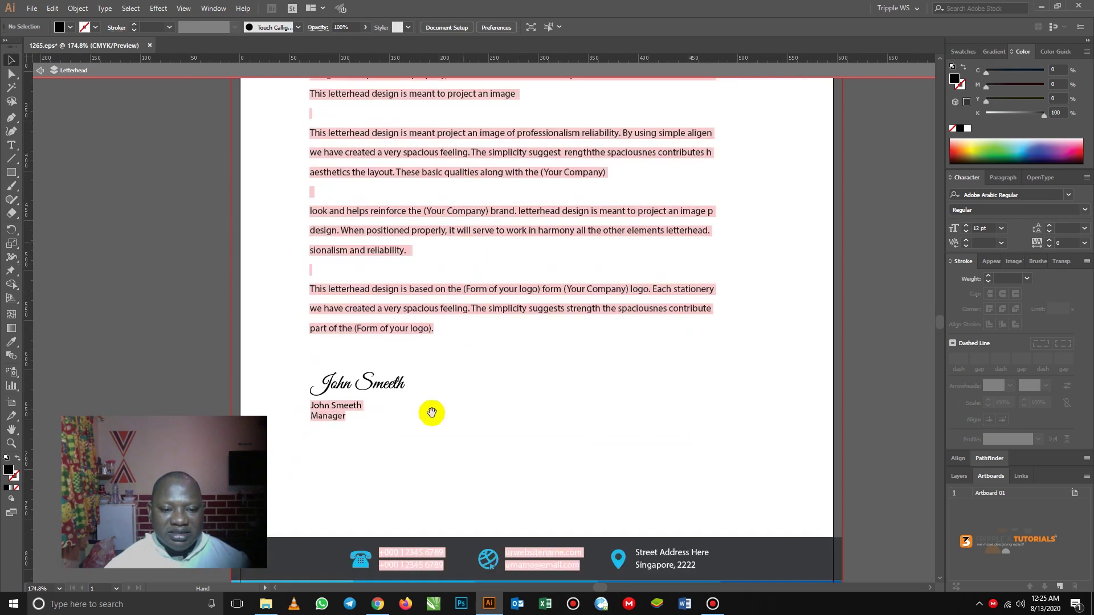
scroll(410, 249, right, 1)
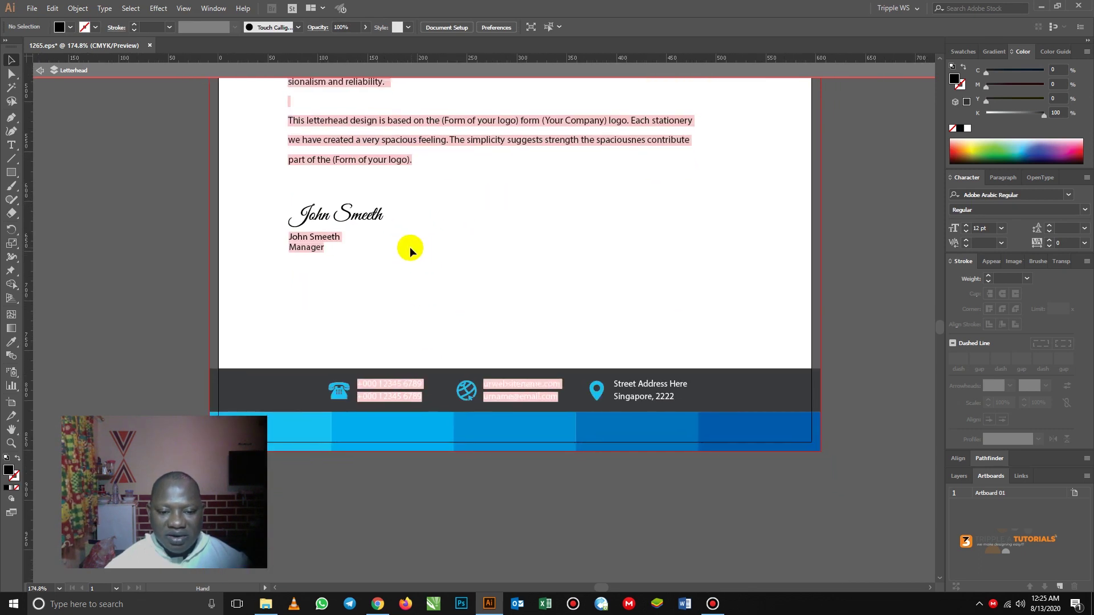
click(376, 386)
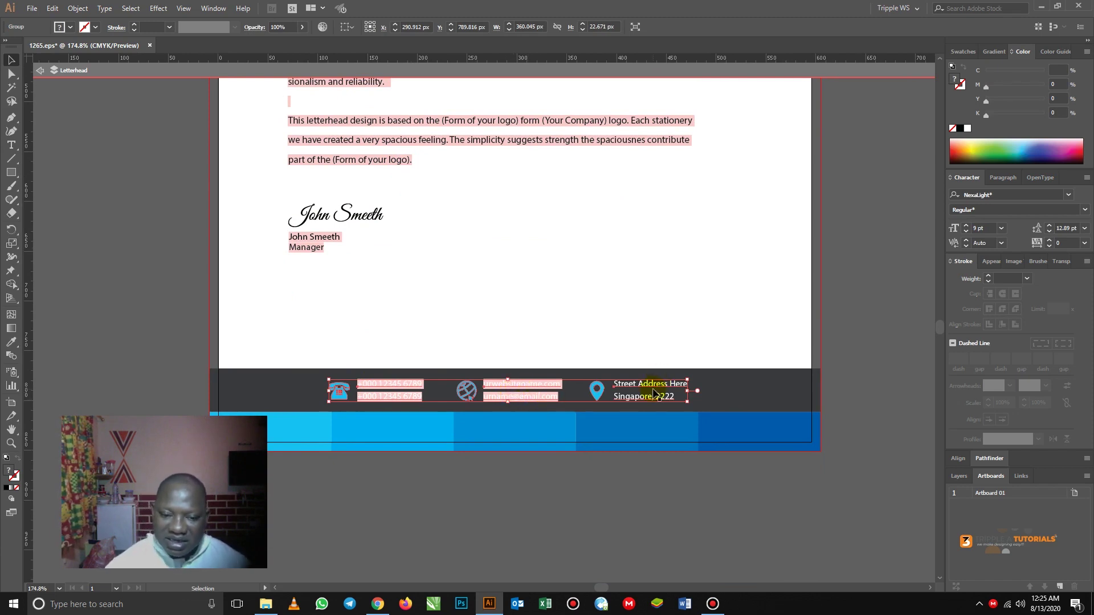
right_click(378, 390)
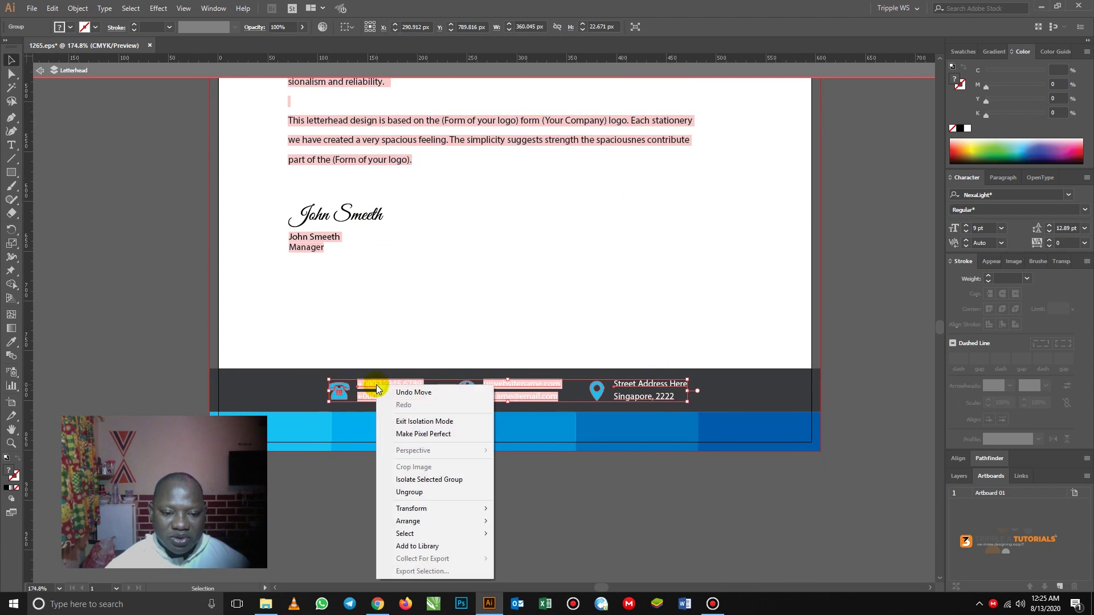
click(419, 492)
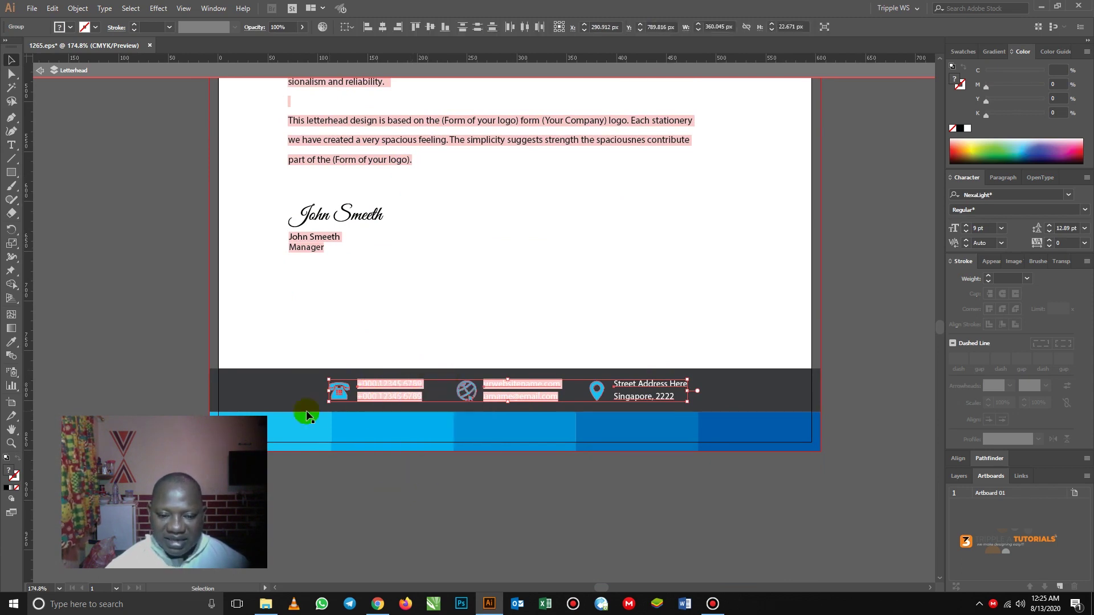
click(424, 495)
- Ungroup the phone icon and numbers so the phone-number text stands on its own
click(381, 385)
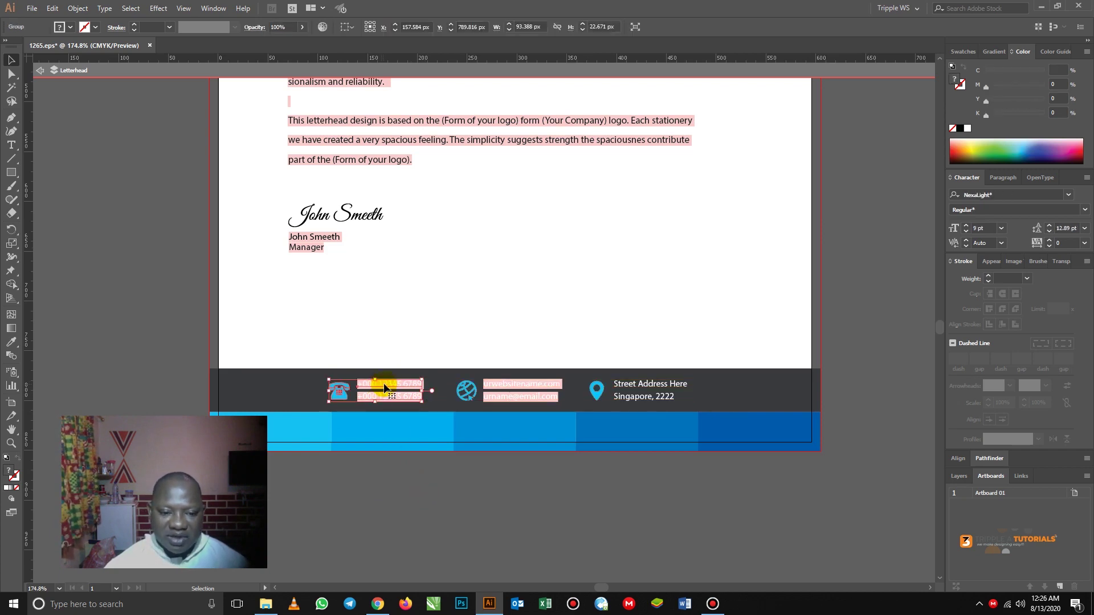
right_click(385, 388)
click(417, 492)
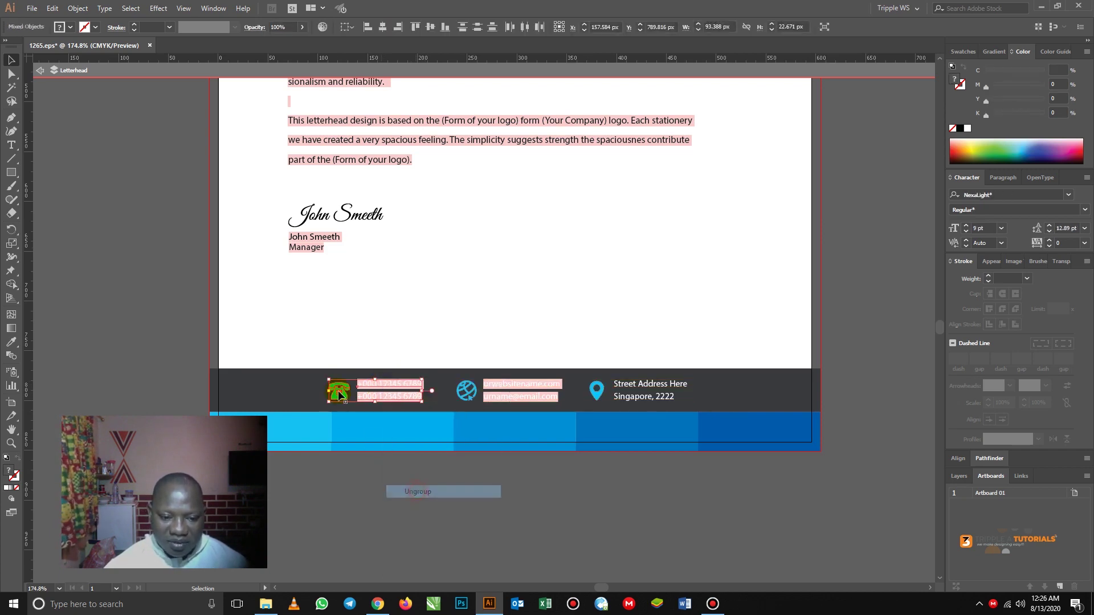
click(396, 483)
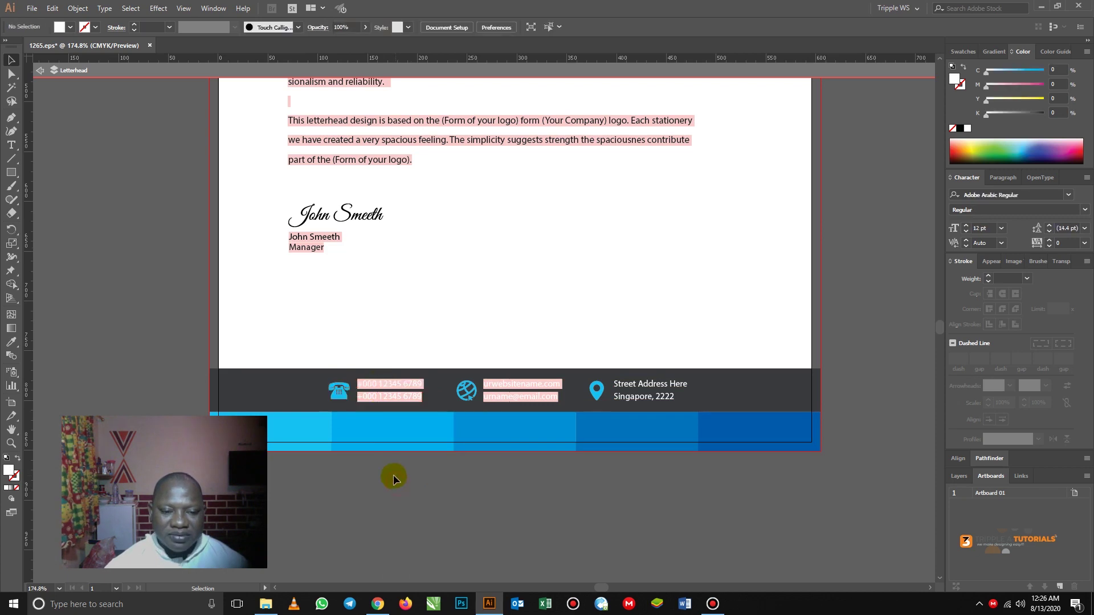
click(376, 382)
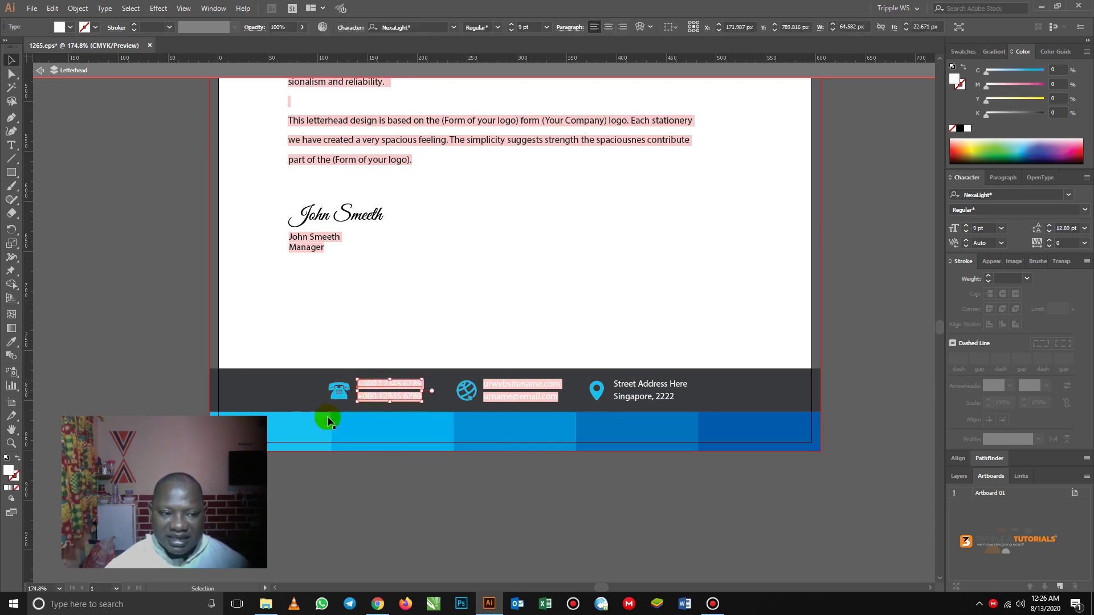
- Replace the first placeholder phone line with the company's first phone number
click(11, 147)
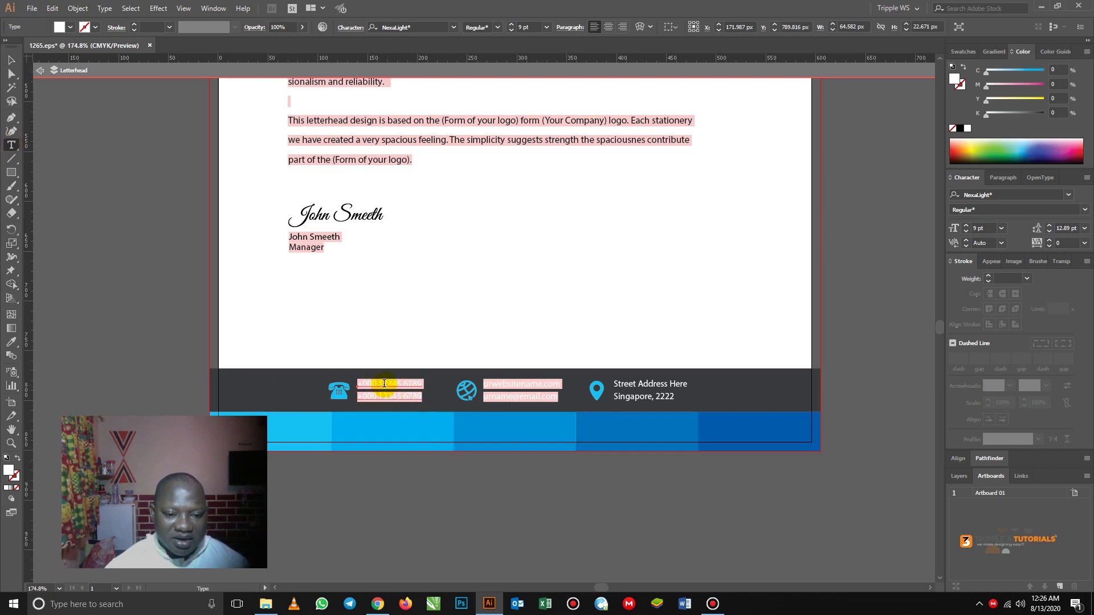
triple_click(384, 384)
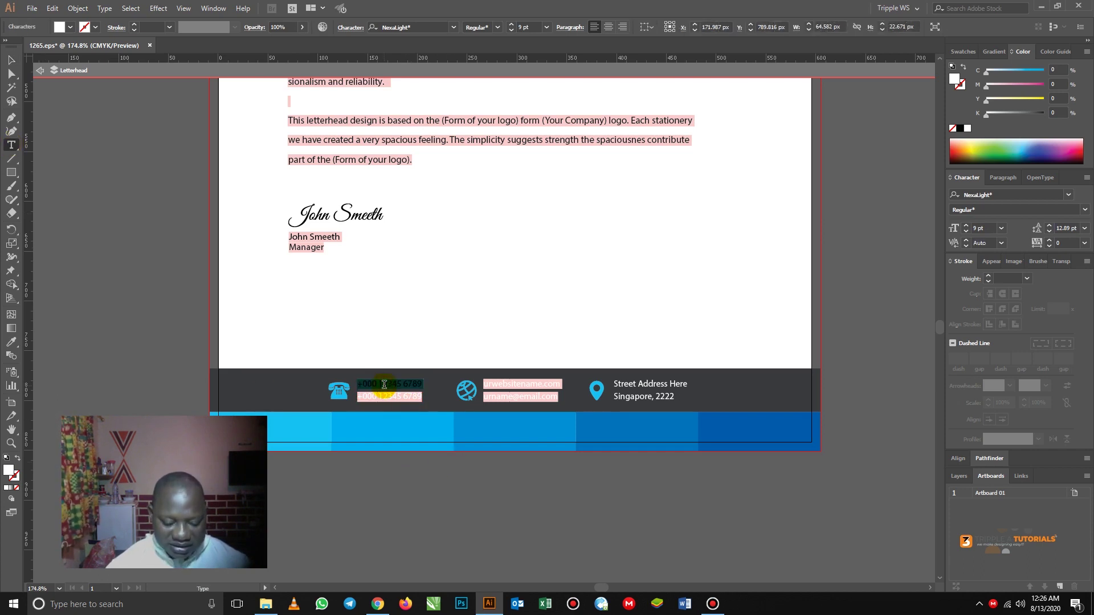
key(BackSpace)
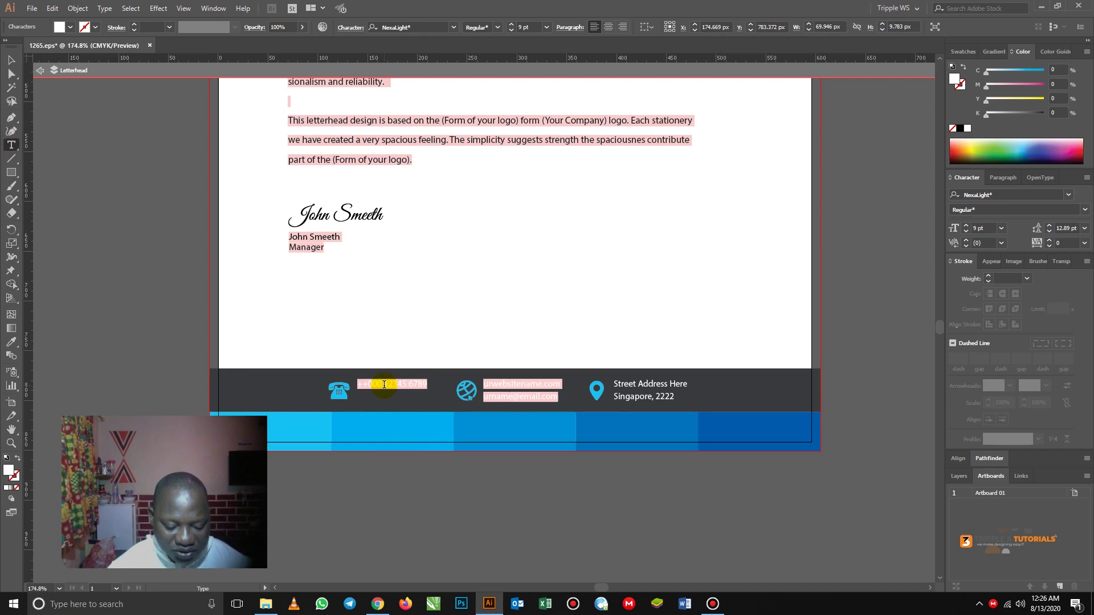
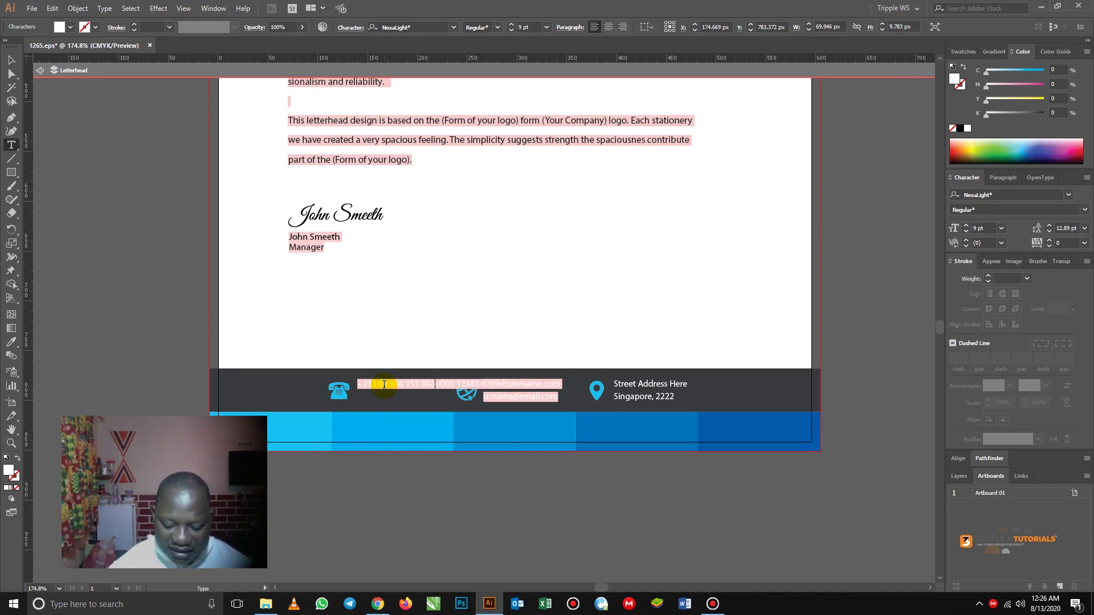
key(Return)
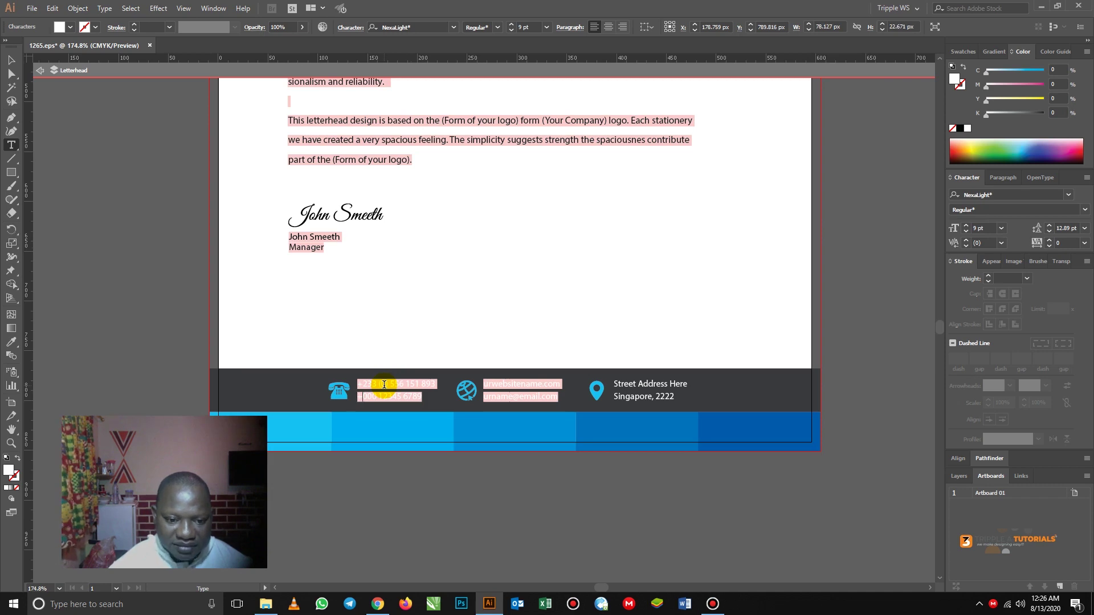
- Change the second phone line to the company's second phone number
key(Delete)
key(Delete)
key(Delete)
key(Delete)
key(Delete)
key(Delete)
key(Delete)
key(Delete)
key(Delete)
key(Delete)
key(Delete)
key(Delete)
key(Delete)
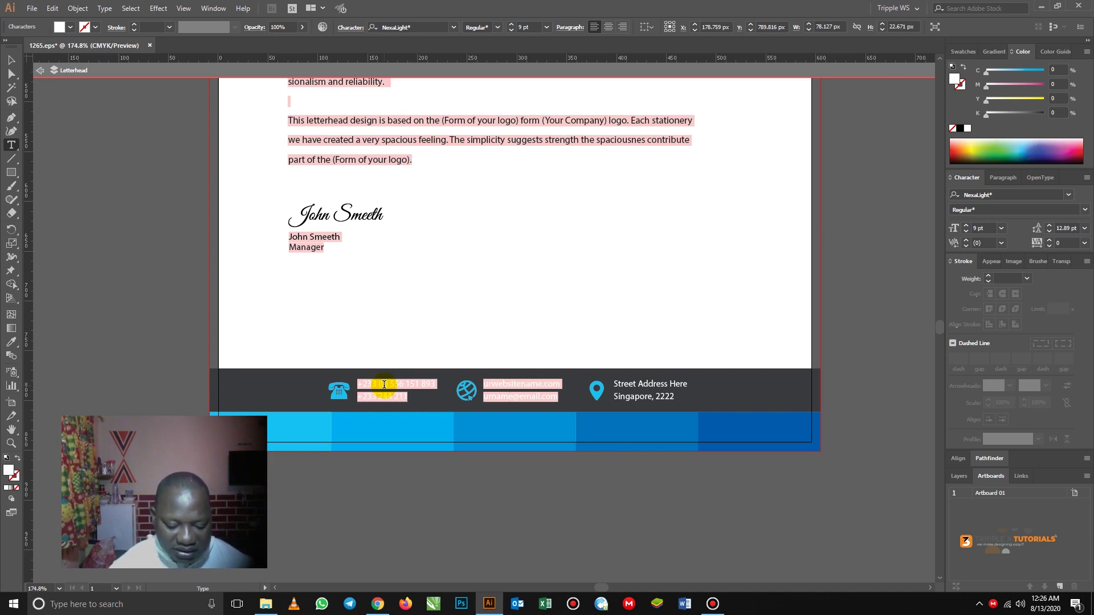
click(398, 427)
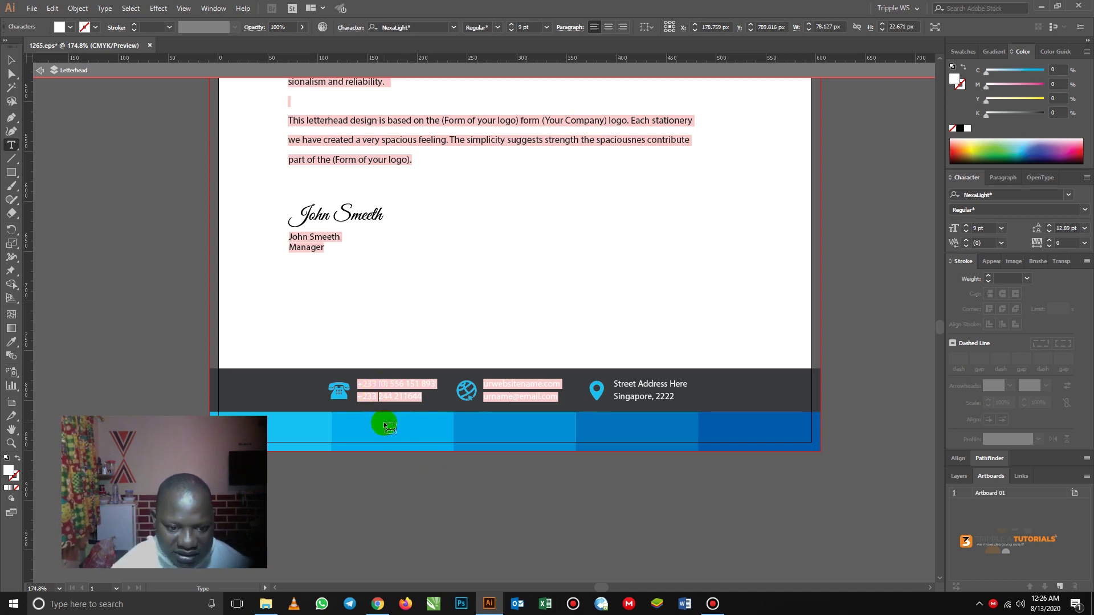
text((0))
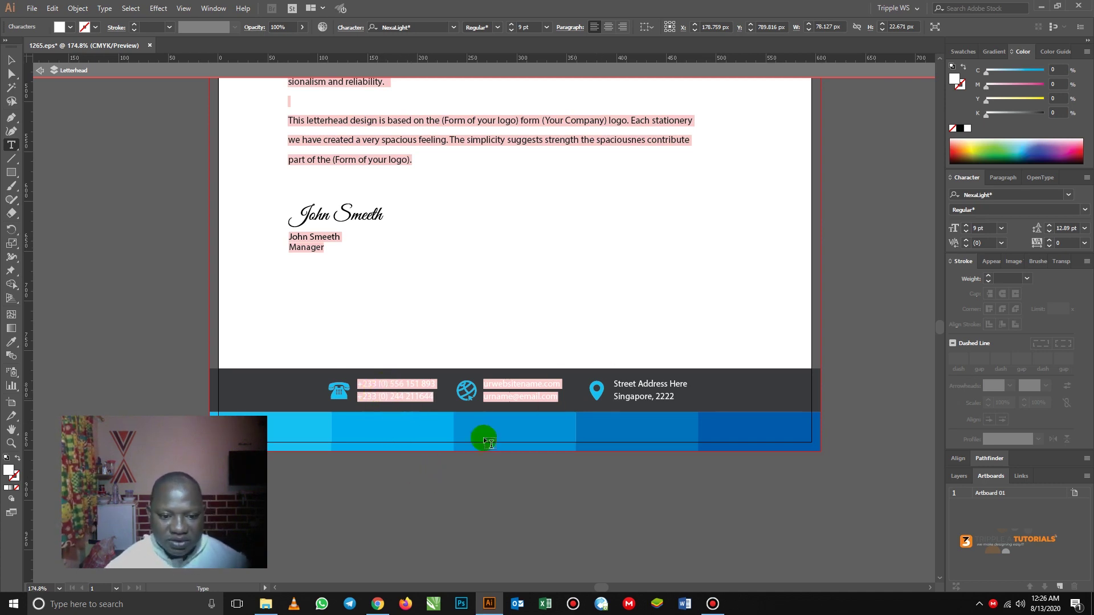
click(422, 397)
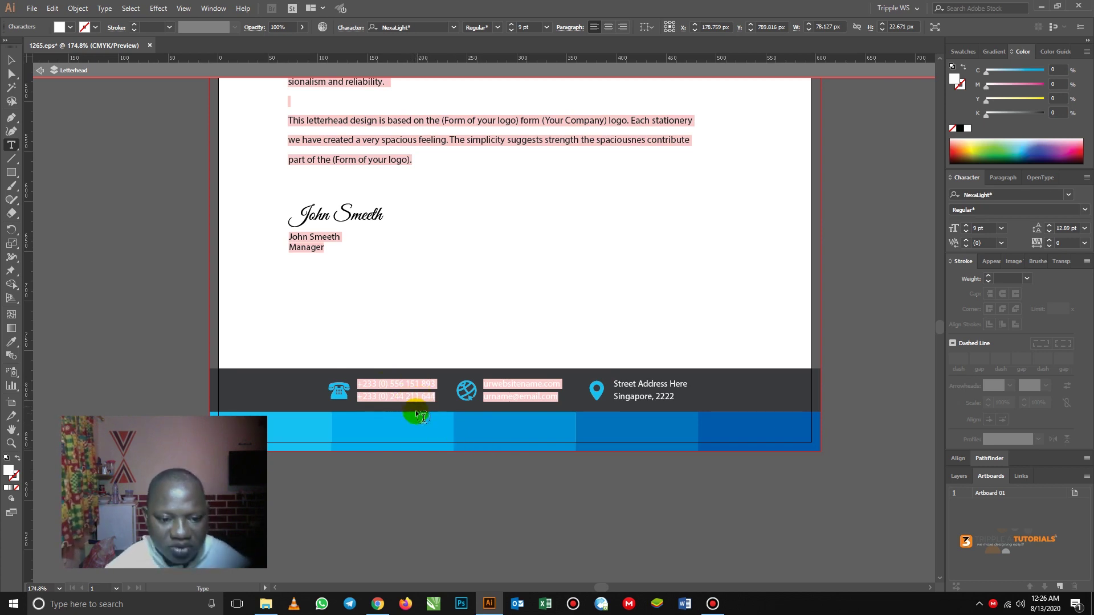
click(489, 384)
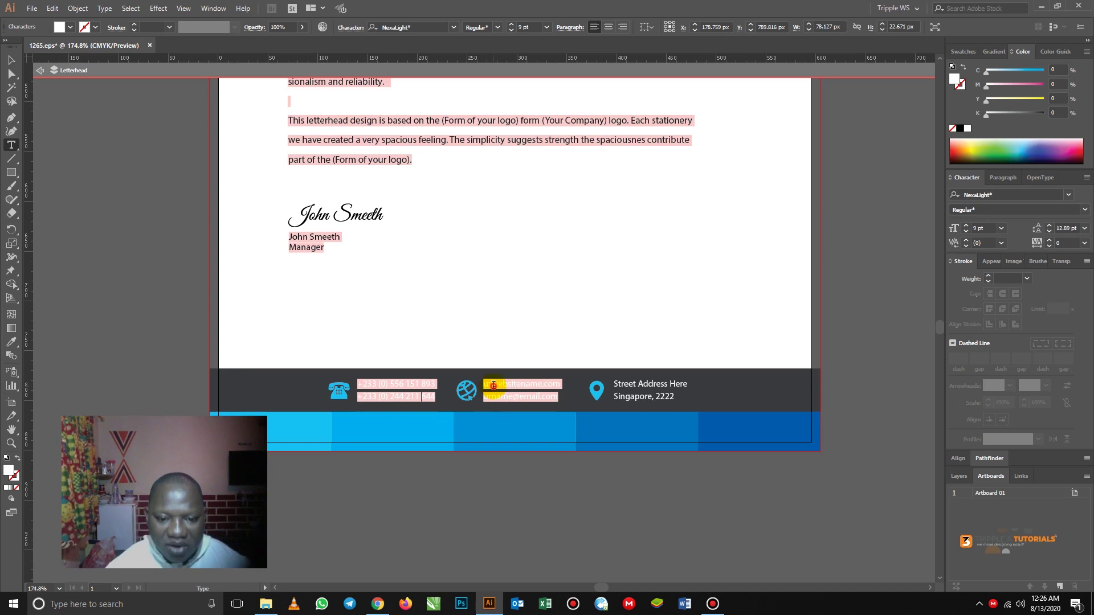
- Replace the placeholder website name and e-mail with the company's website and e-mail address
drag(486, 385, 526, 385)
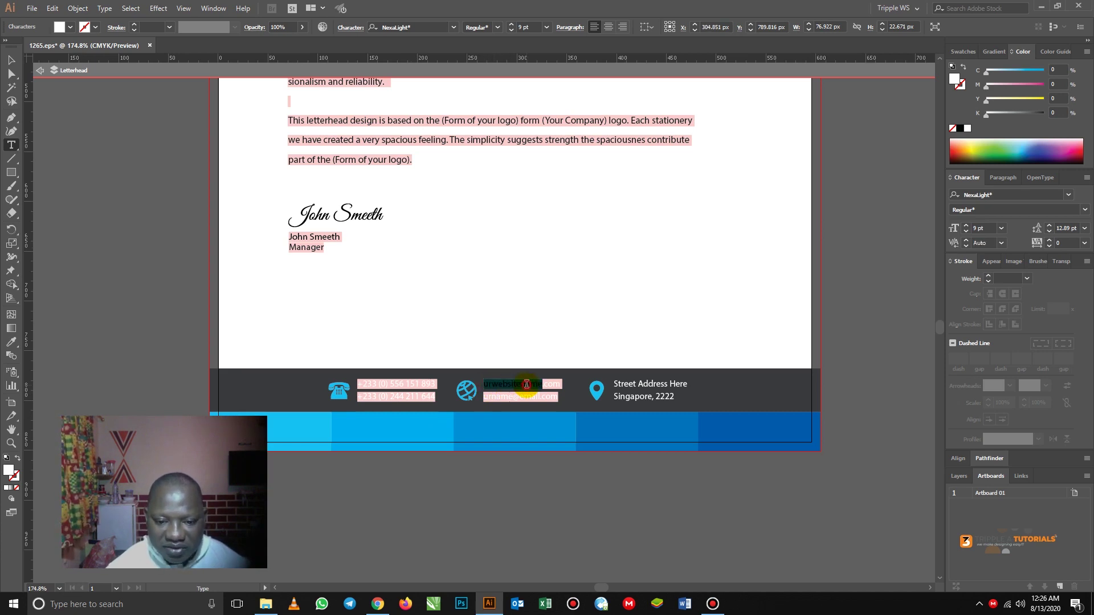
text(w)
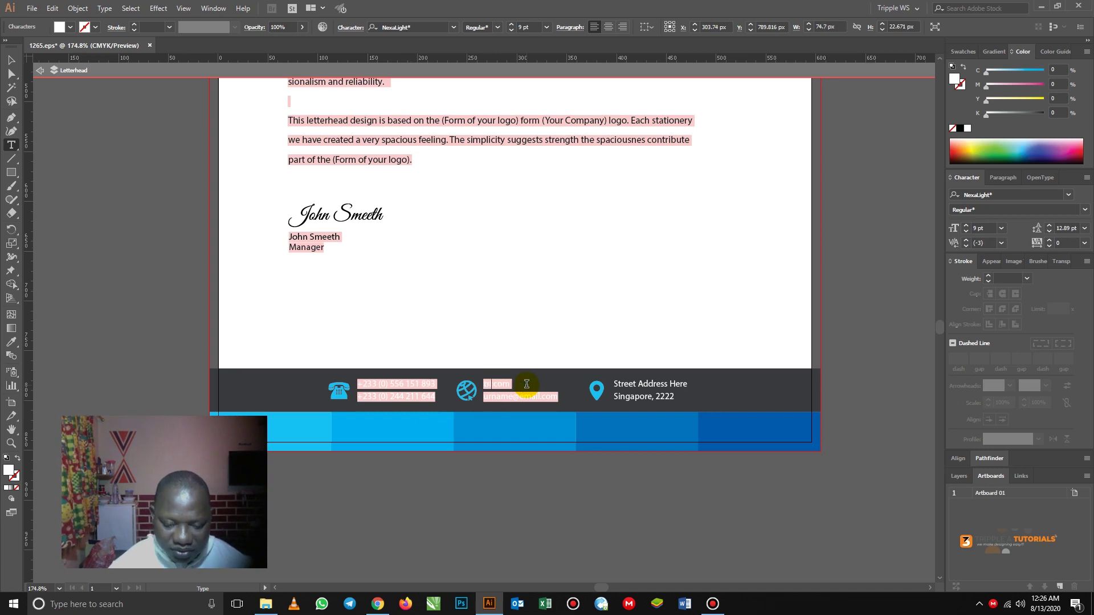
text(rippleatut)
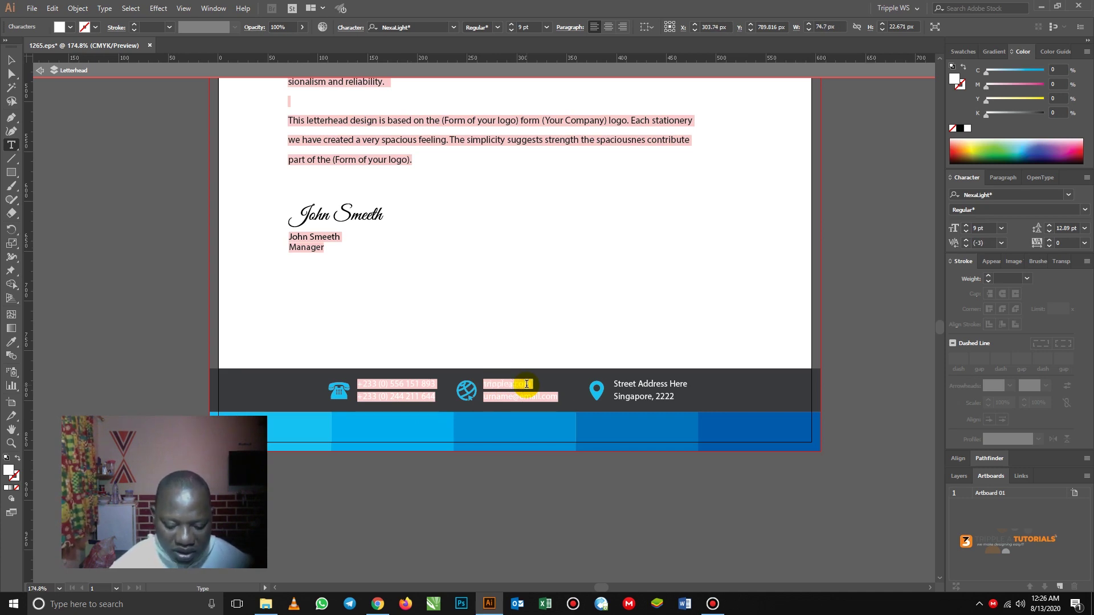
text(ori)
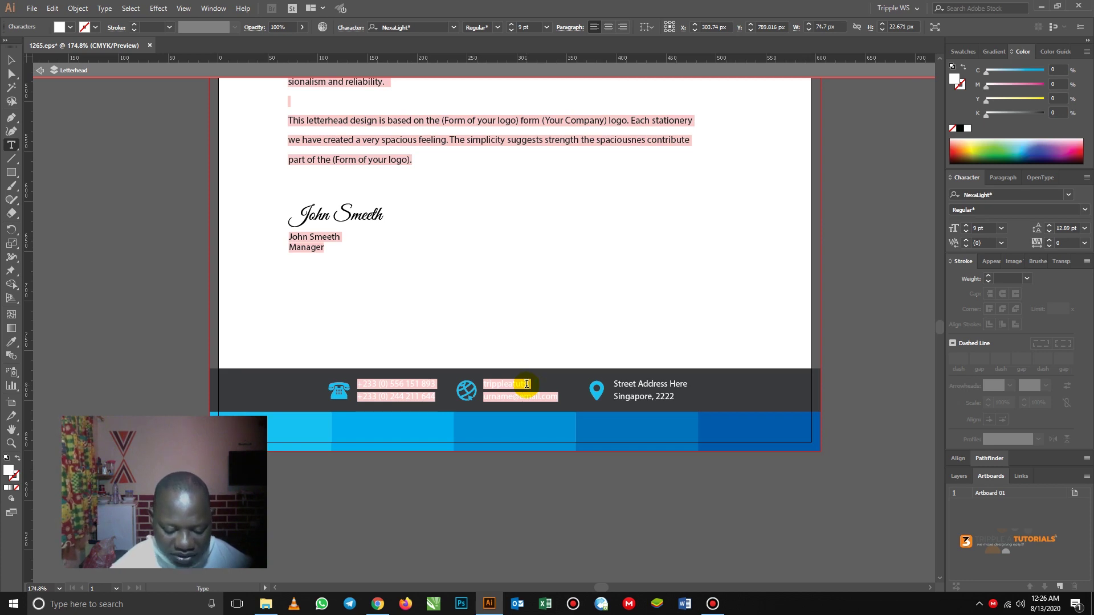
double_click(491, 396)
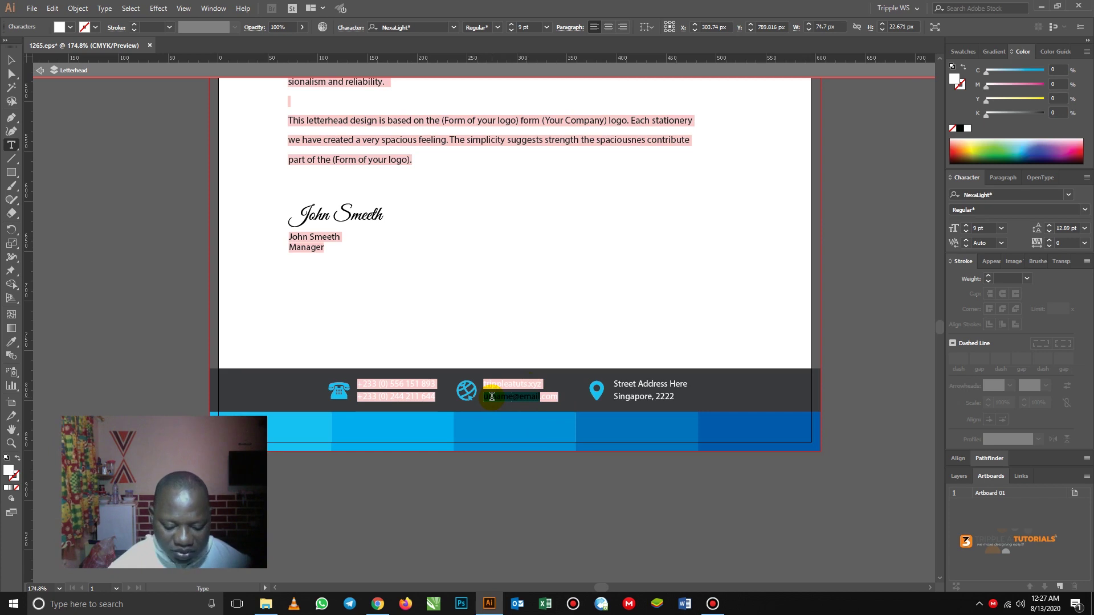
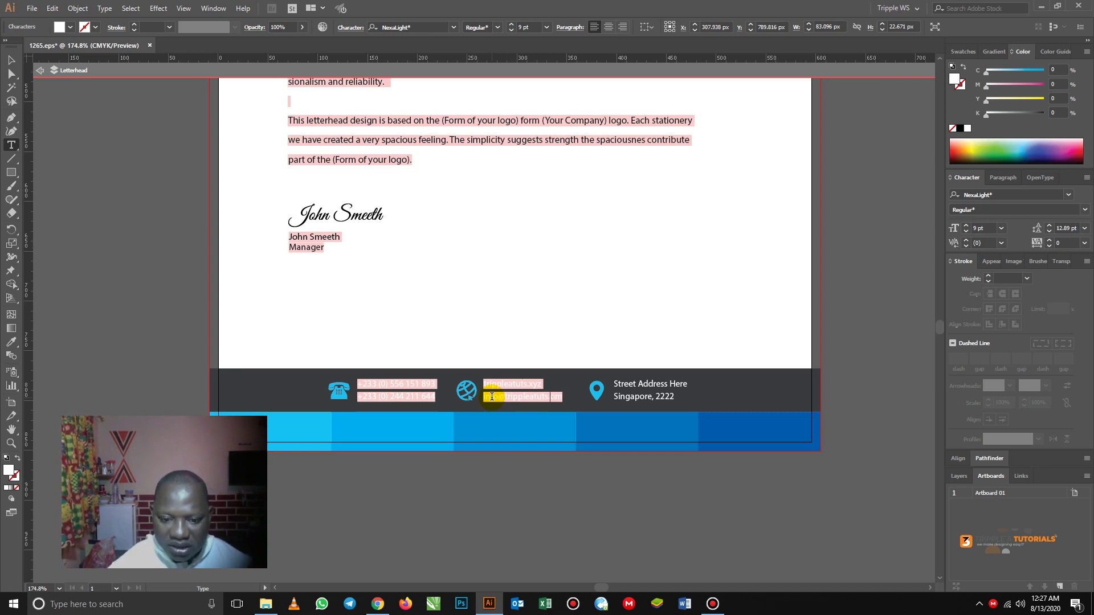
key(Delete)
key(Delete)
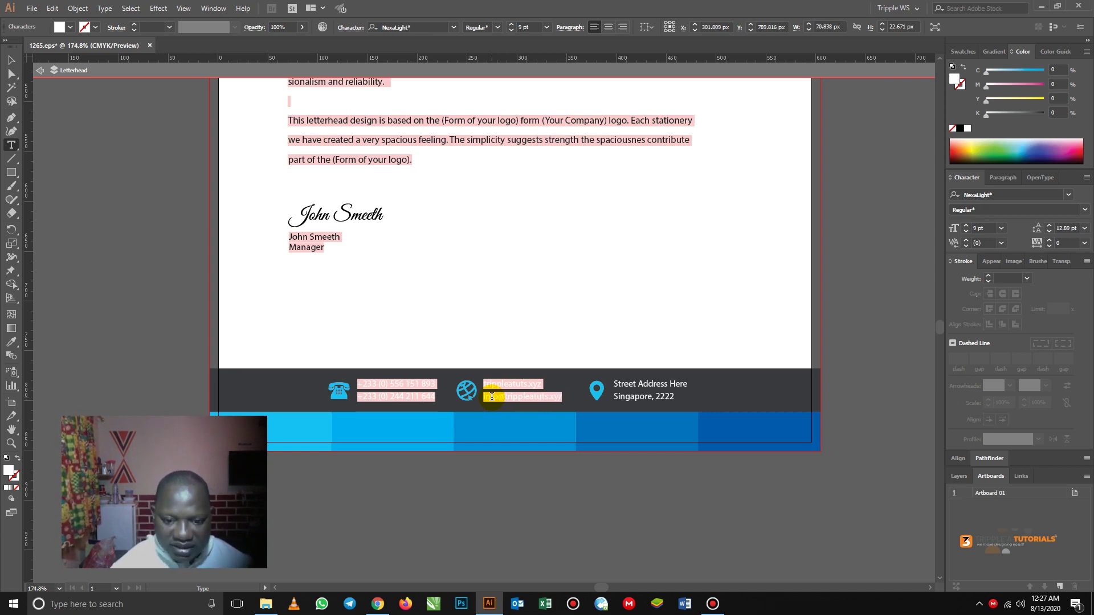
click(484, 384)
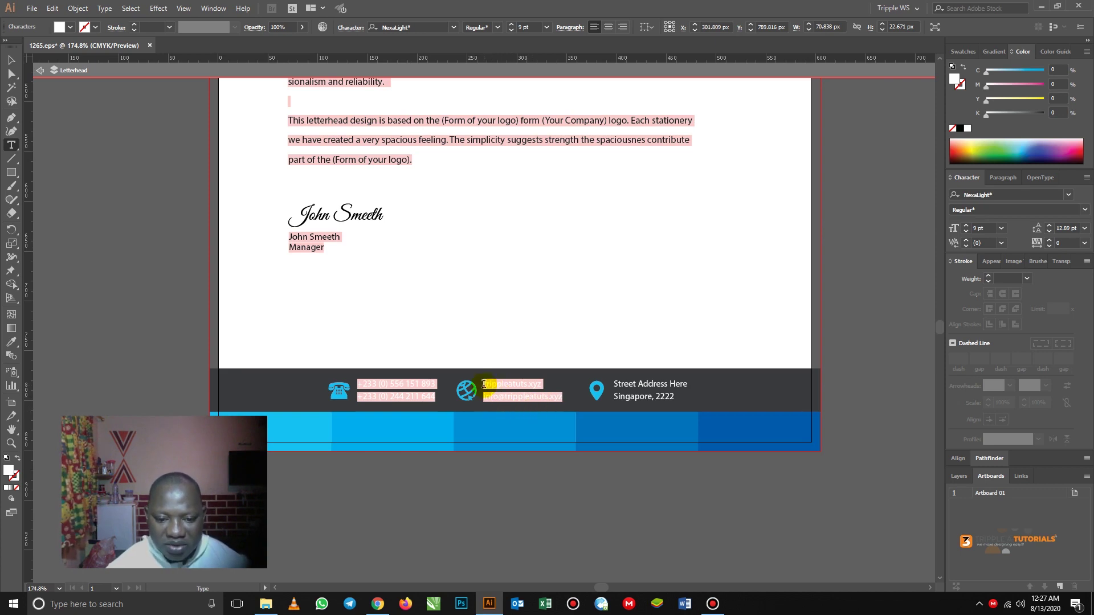
click(484, 396)
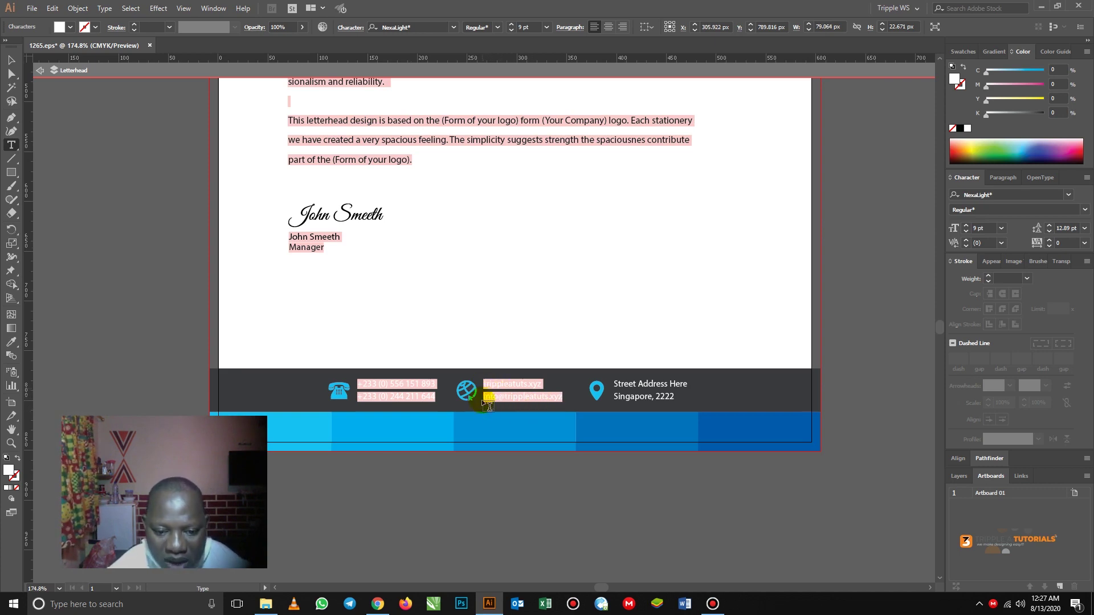
text(www.)
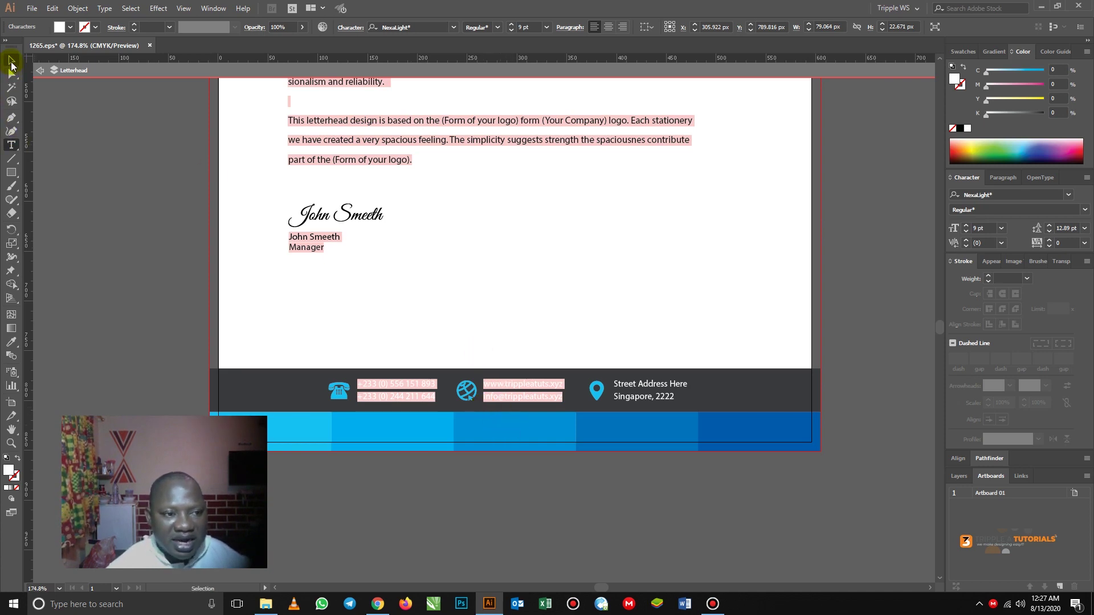
click(12, 59)
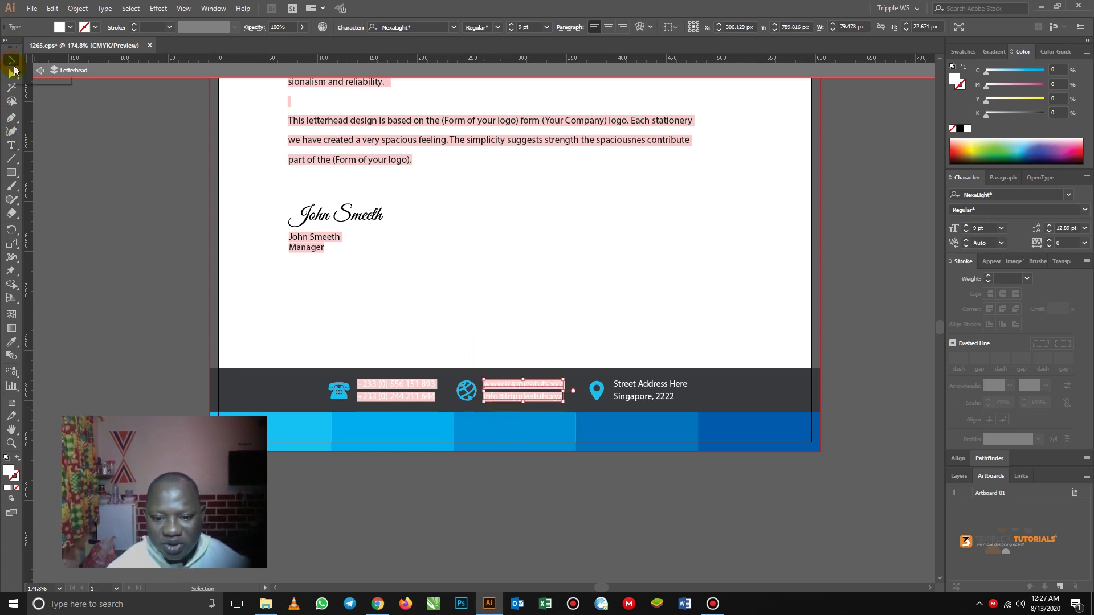
click(550, 482)
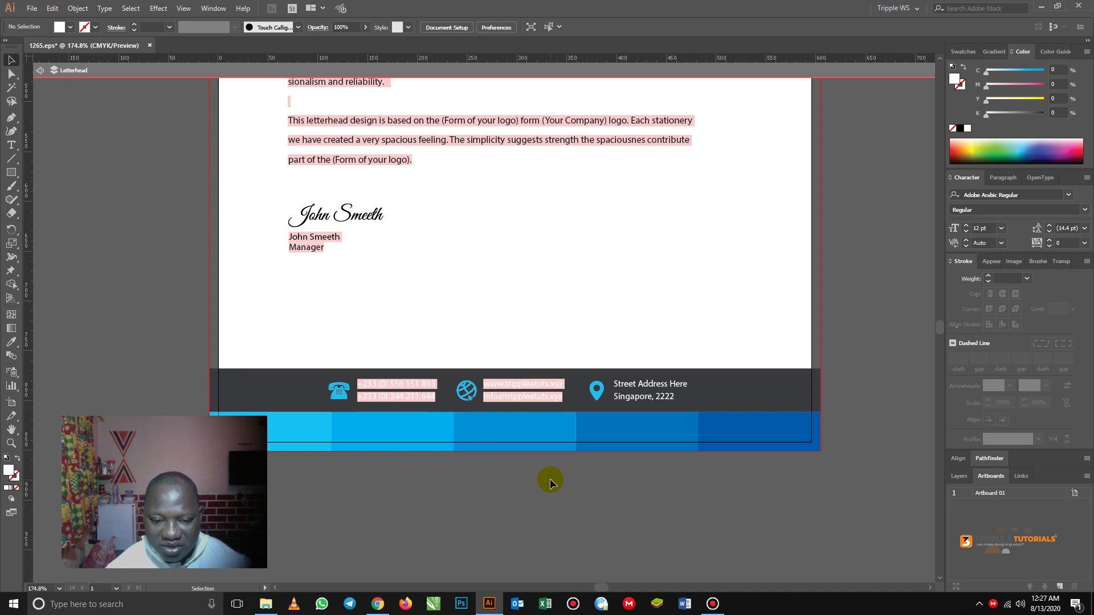
- Replace 'Street Address Here' with the company's first street-address line
key(t)
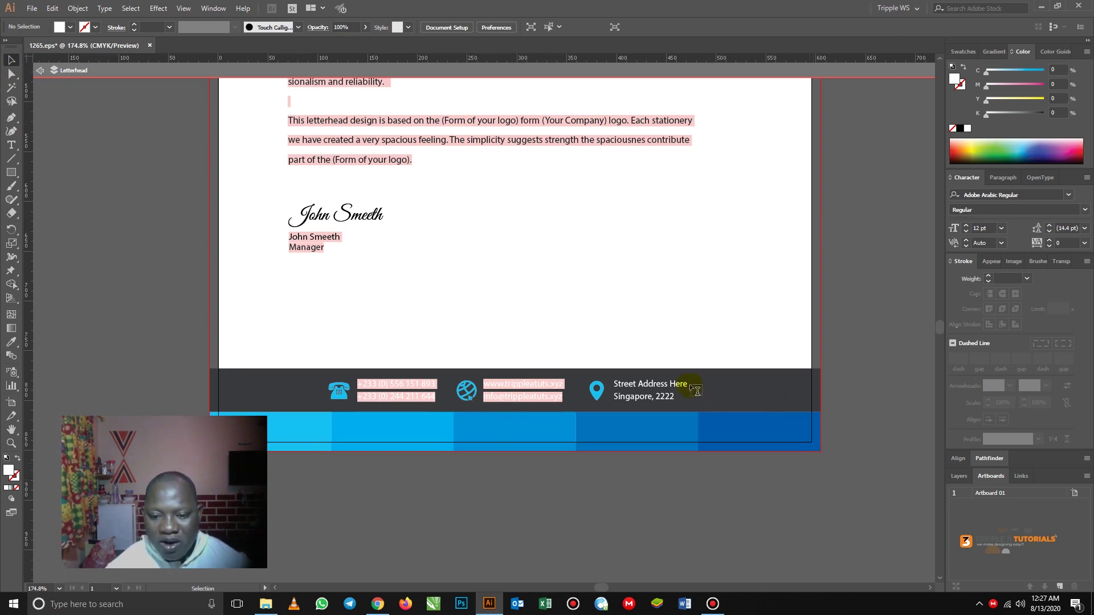
click(652, 383)
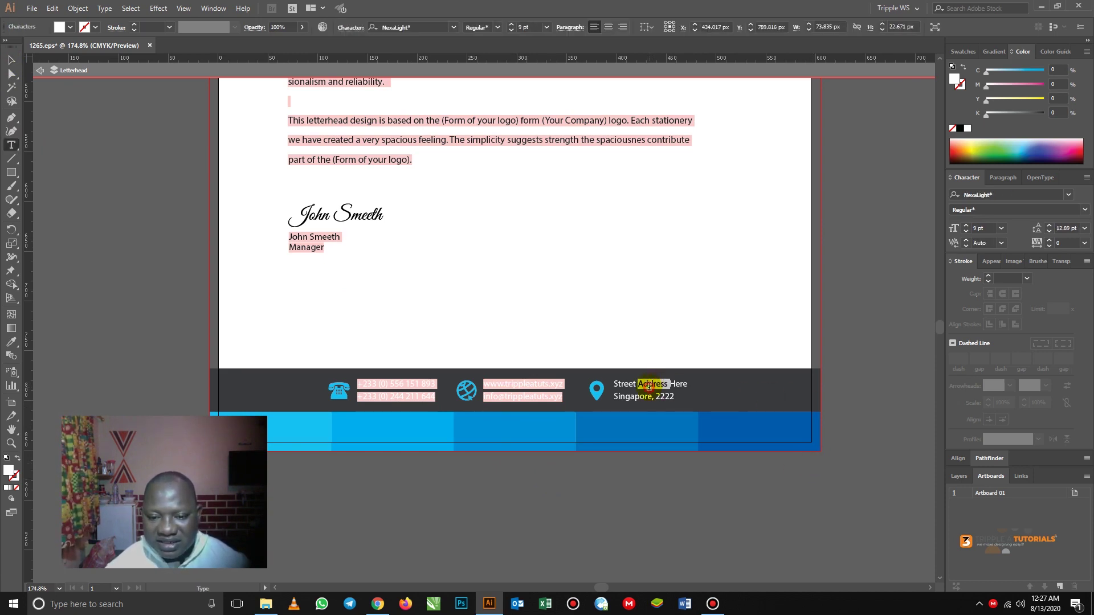
triple_click(650, 384)
key(BackSpace)
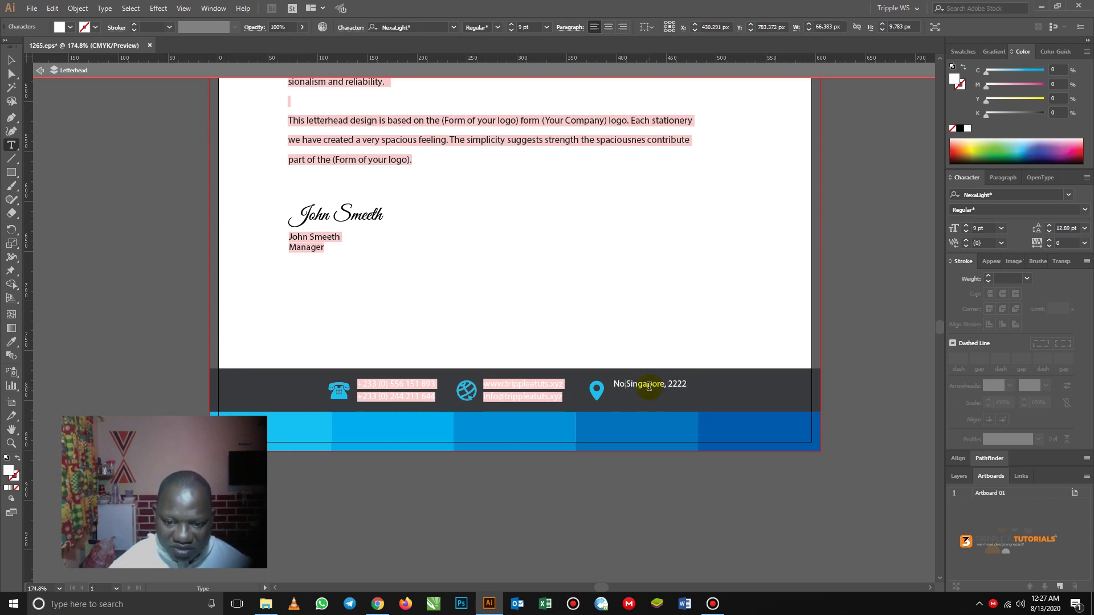
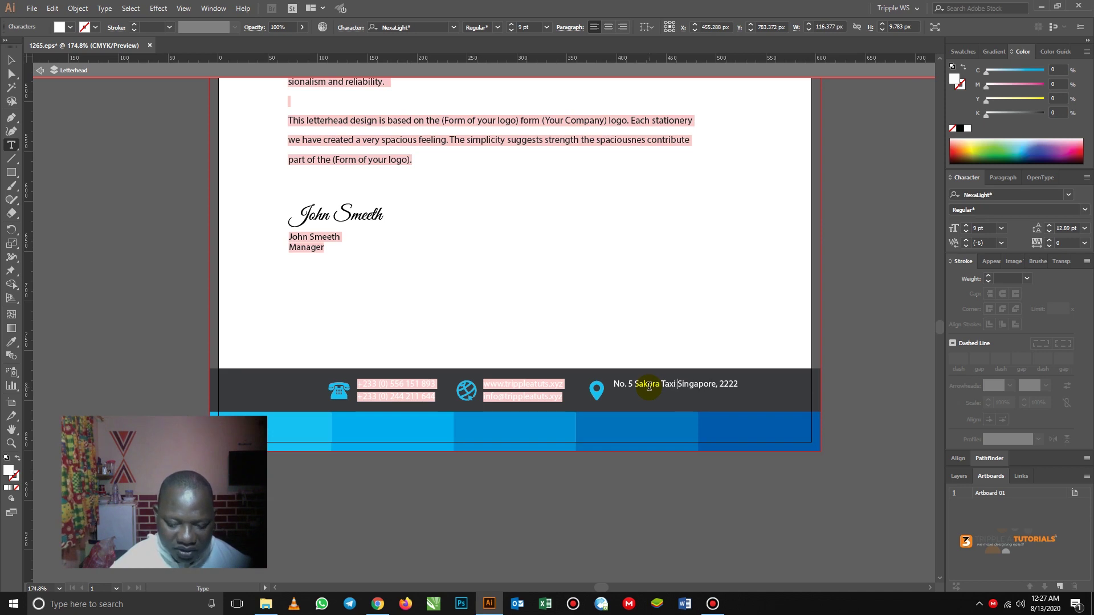
- Add the town as a second address line, removing the Singapore, 2222 placeholder
key(Return)
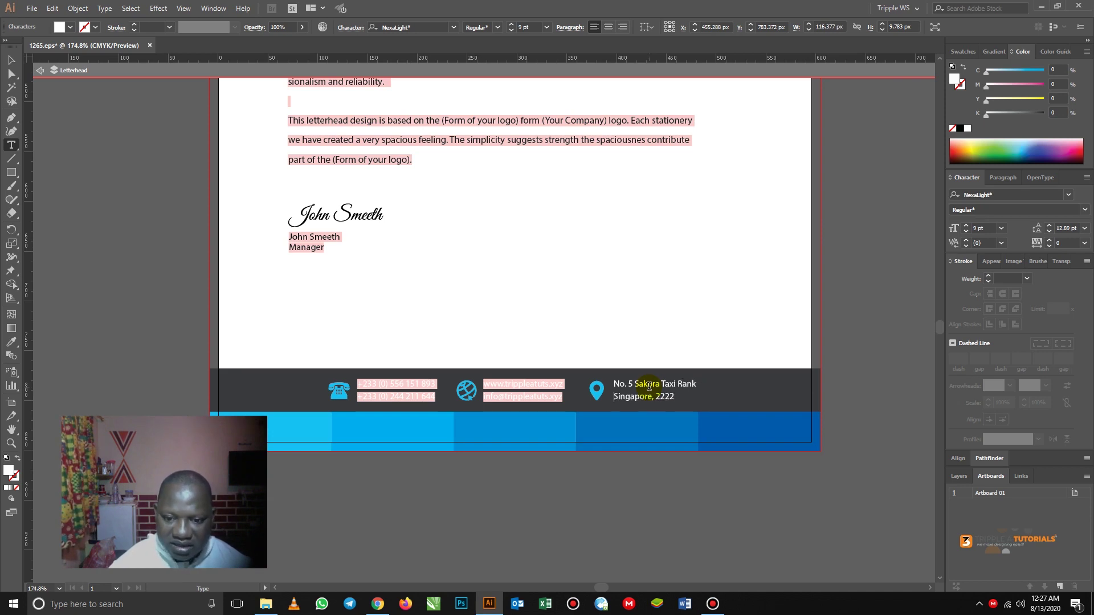
text(Ad)
text(enta - Ad)
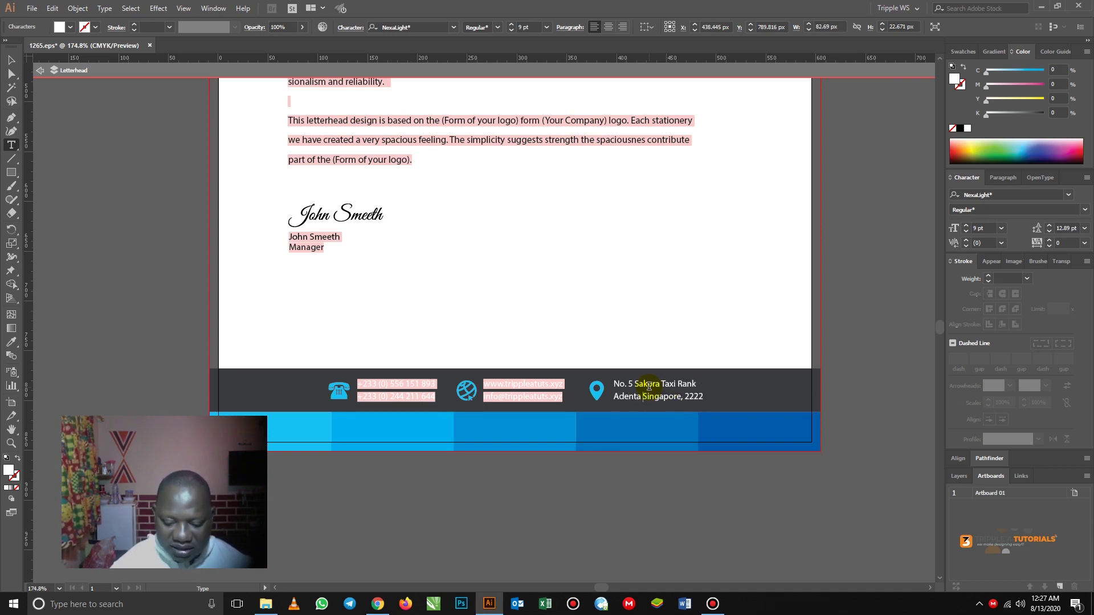
text(cra)
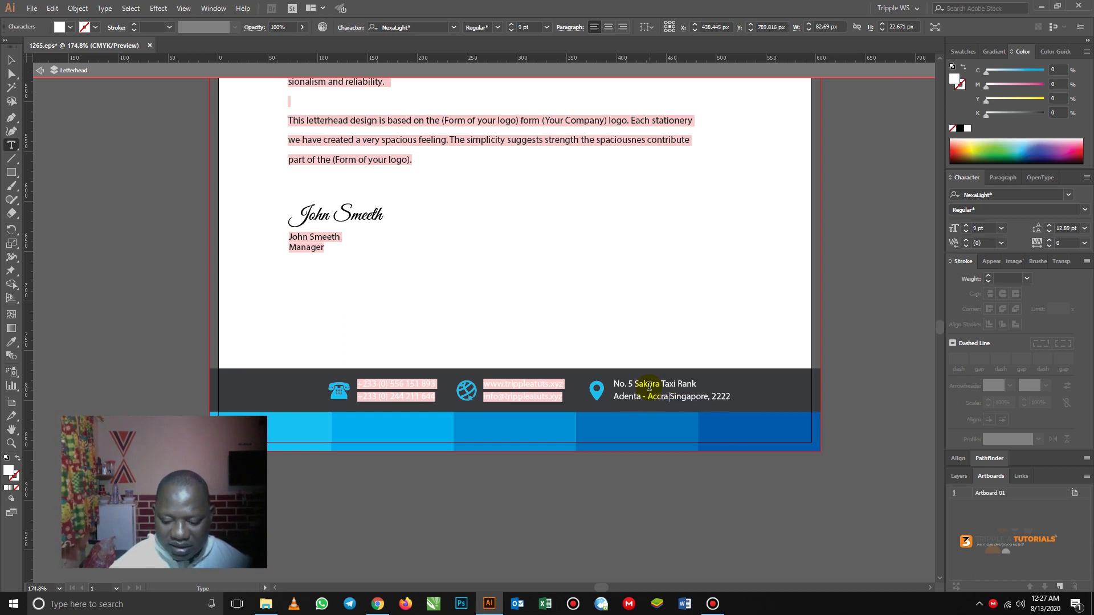
key(Delete)
key(Delete)
key(Delete)
key(Delete)
key(Delete)
key(Delete)
key(Delete)
key(Delete)
key(Delete)
key(Delete)
key(Delete)
key(Delete)
key(Delete)
key(Delete)
key(Delete)
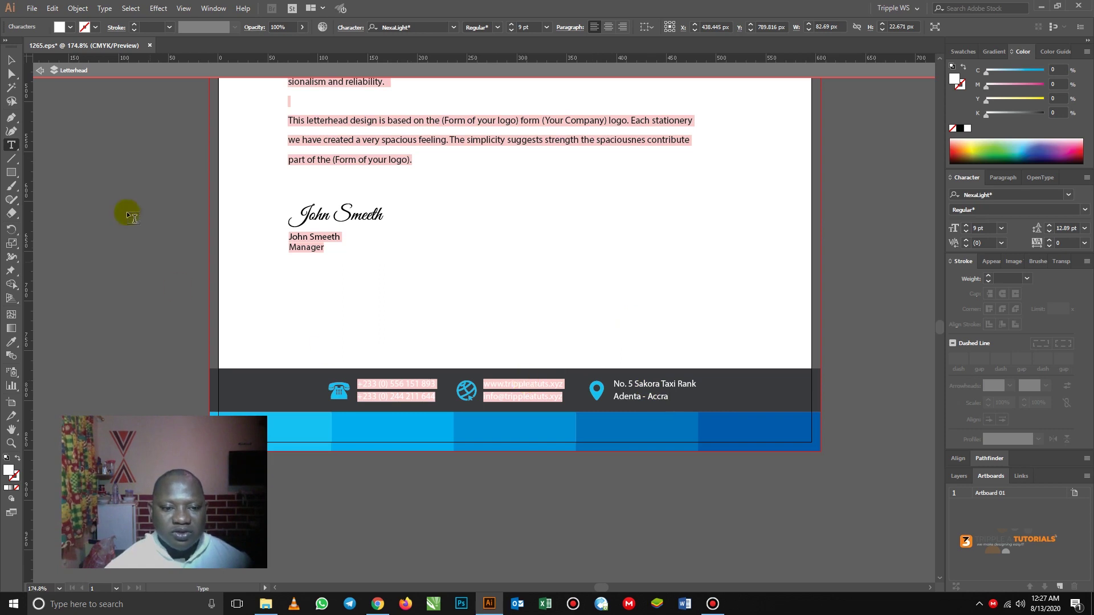
click(11, 62)
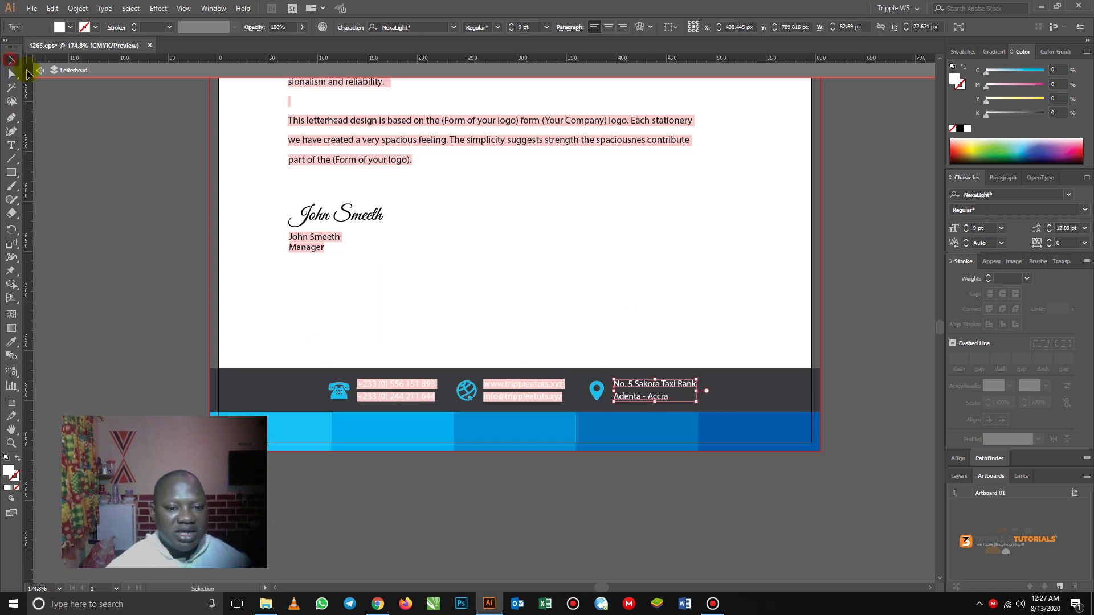
click(137, 317)
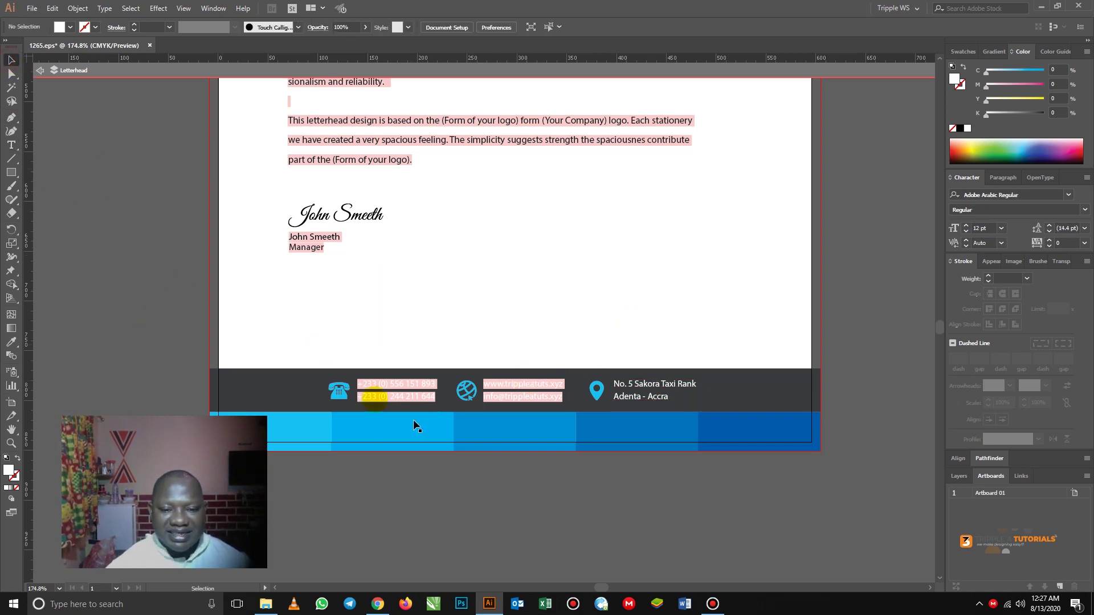
- Fill the rightmost dark blue footer block with a deep orange
click(716, 432)
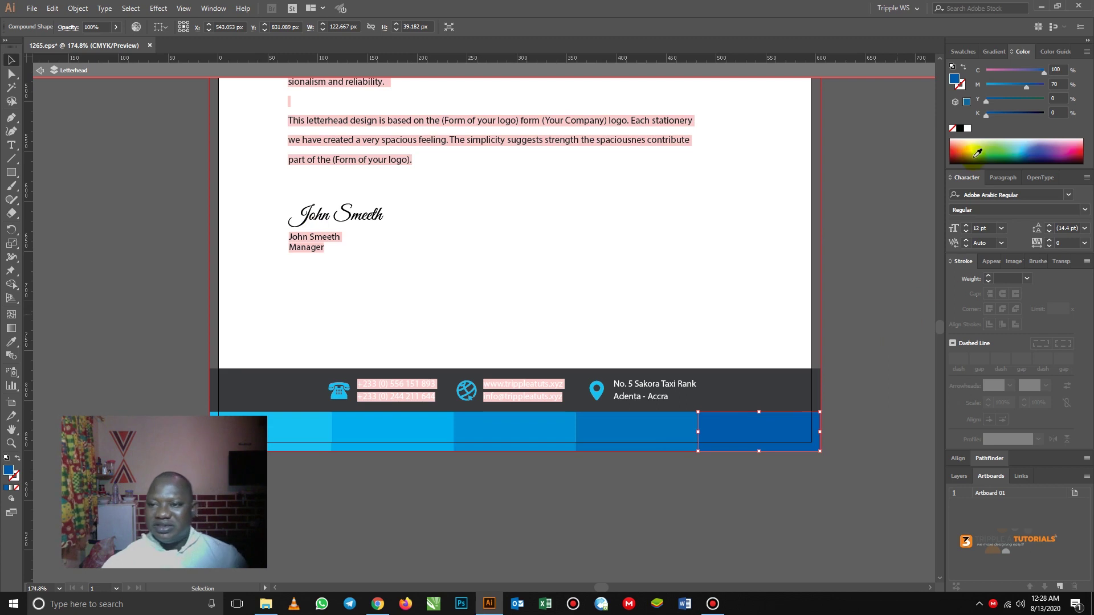
click(965, 141)
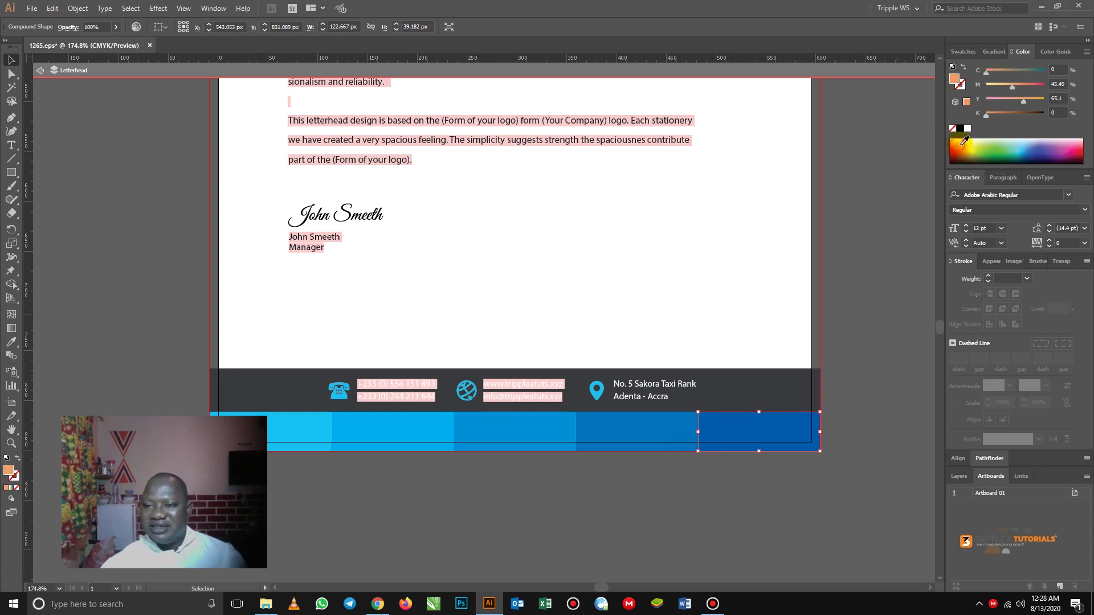
click(963, 138)
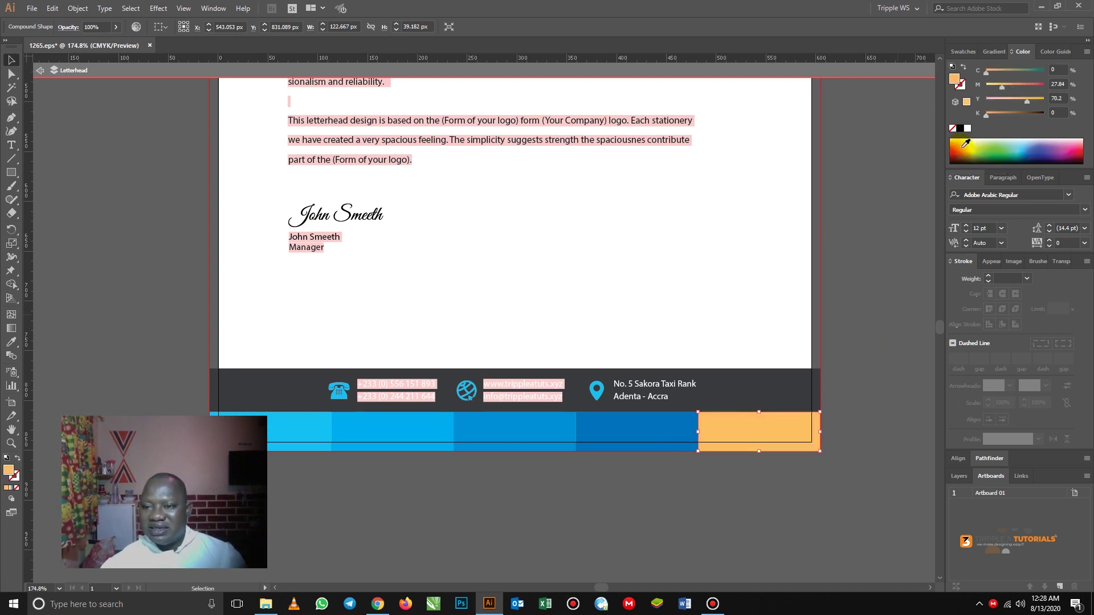
click(963, 147)
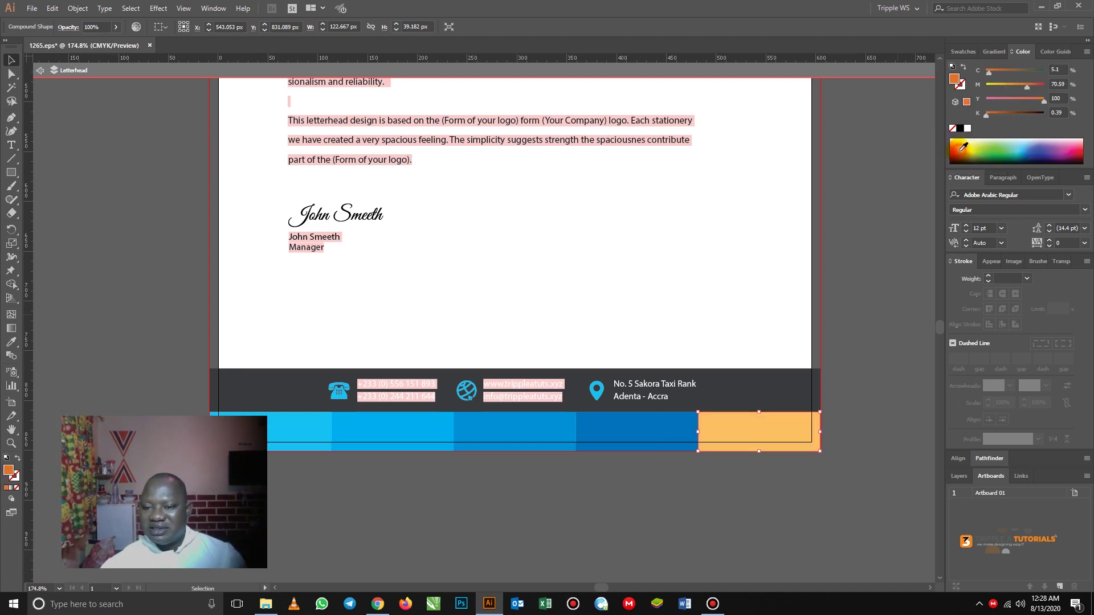
- Browse the Color Guide, Swatches and Gradient panels
click(1053, 51)
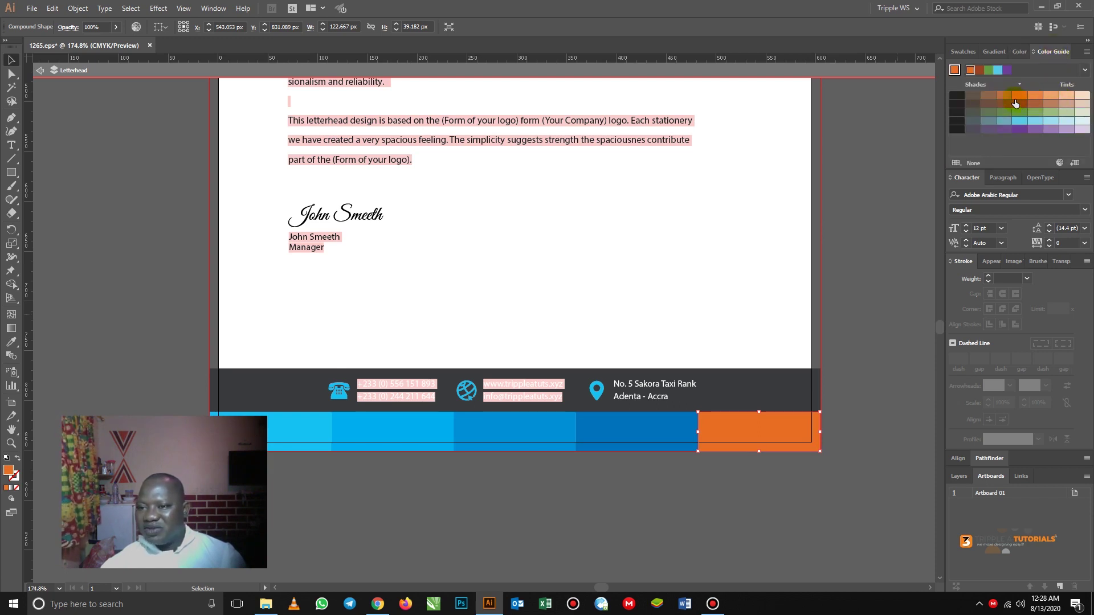
click(963, 51)
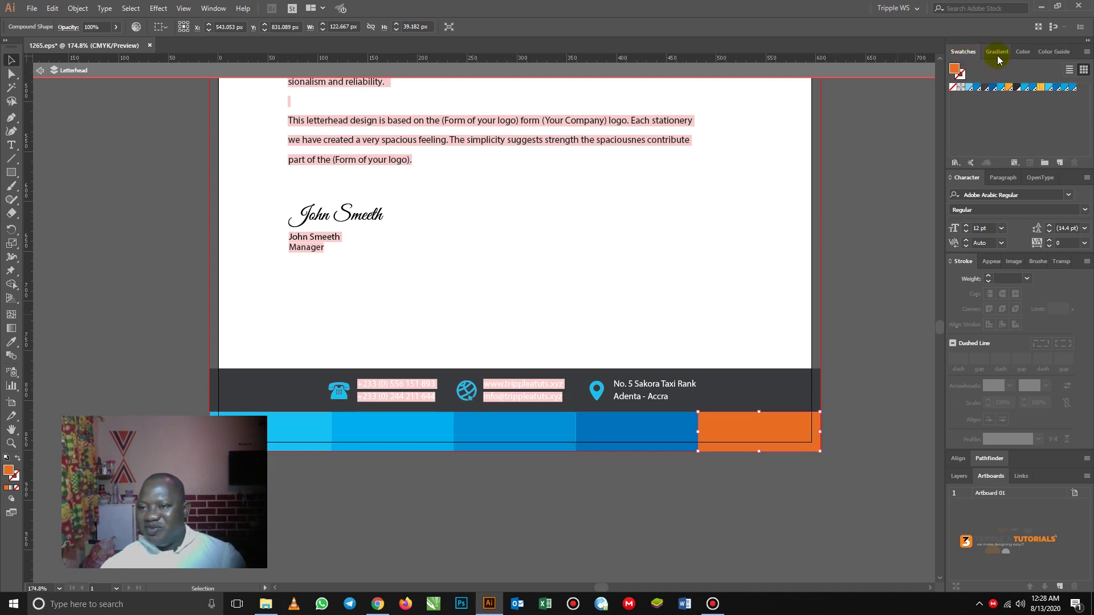
click(997, 55)
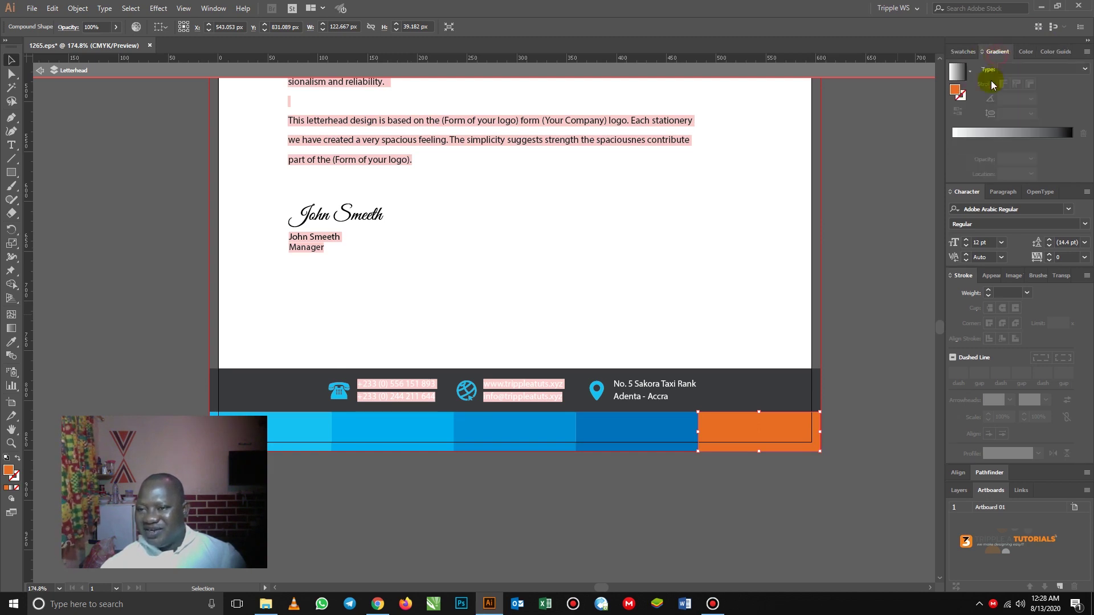
- Give the blue block beside the orange one a light orange tint from the Color Guide
click(1026, 51)
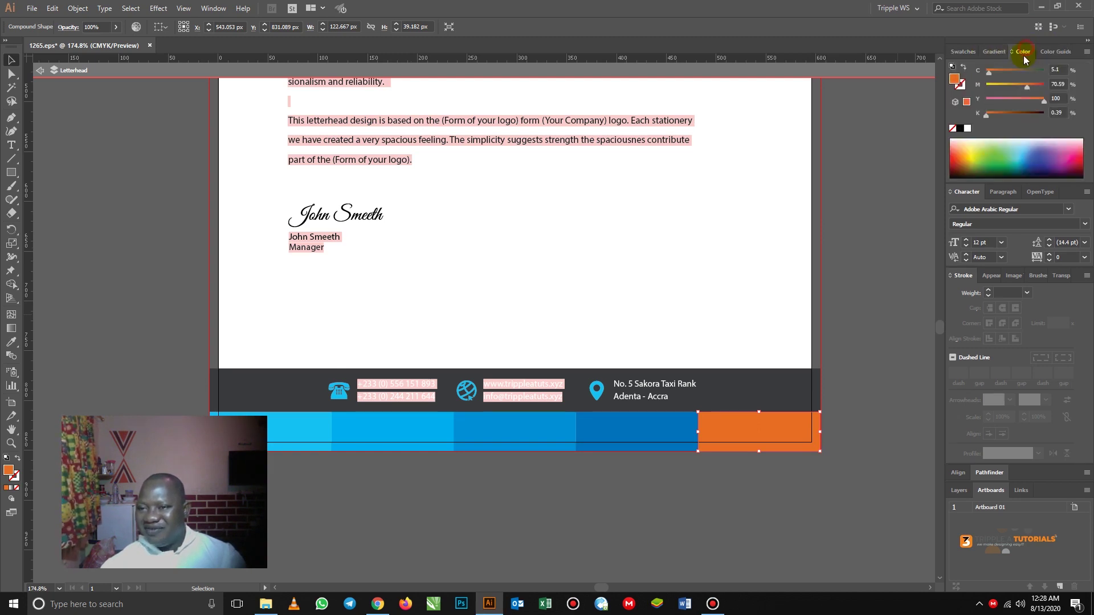
click(1055, 53)
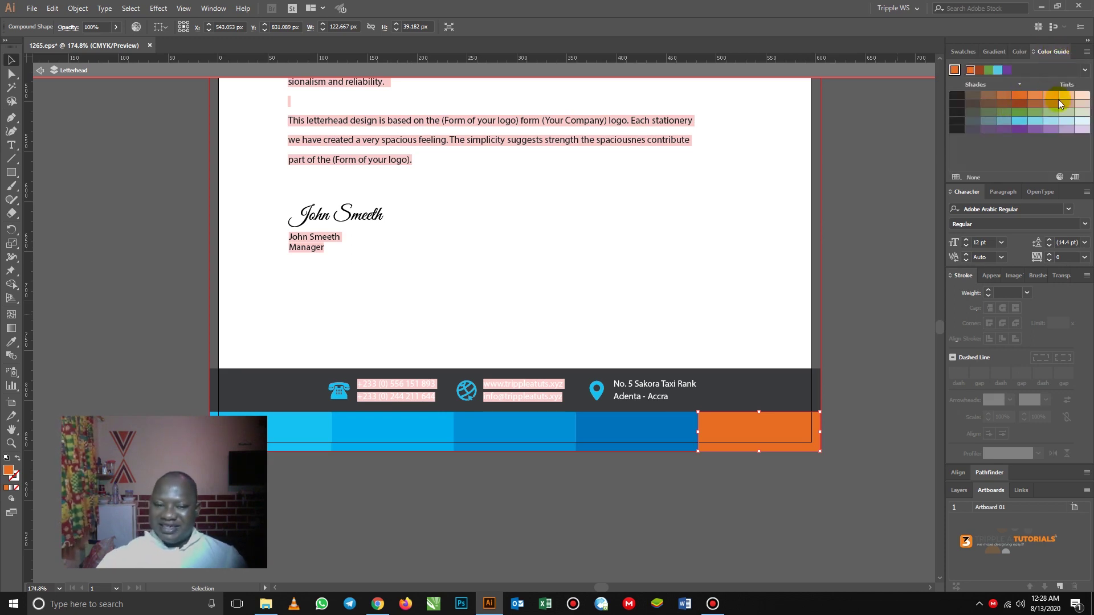
drag(590, 481, 588, 403)
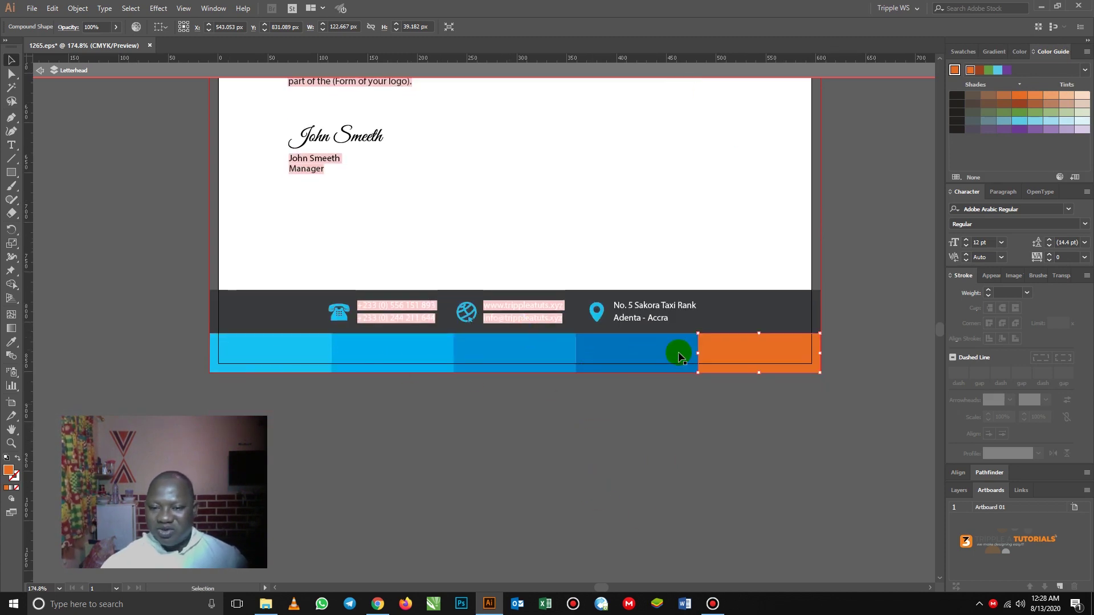
click(678, 354)
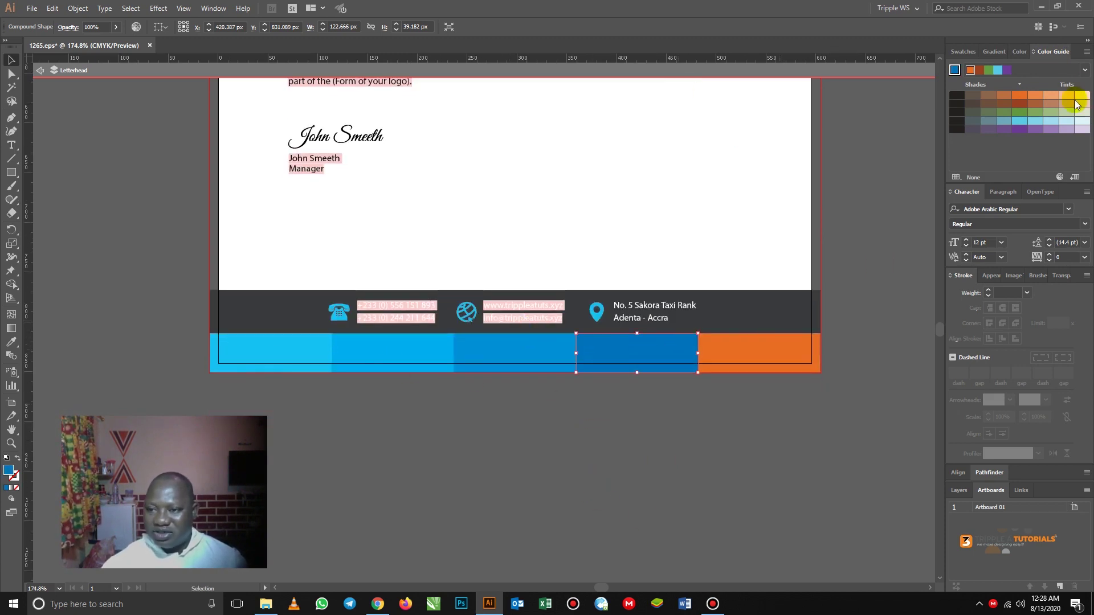
click(1035, 97)
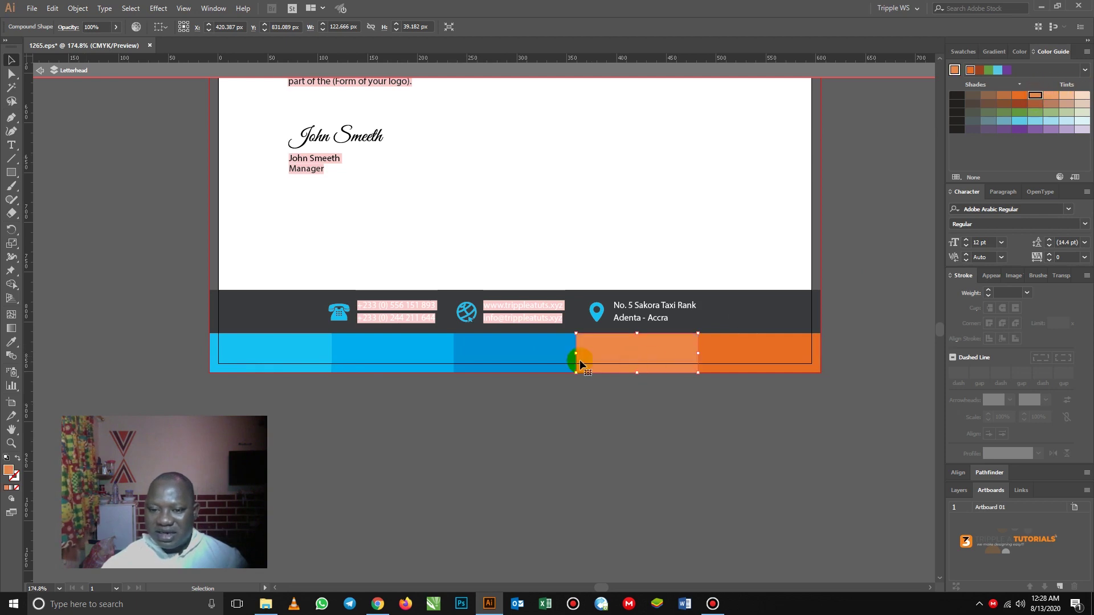
- Tint the remaining three blue bars progressively paler peach toward the left edge
click(522, 355)
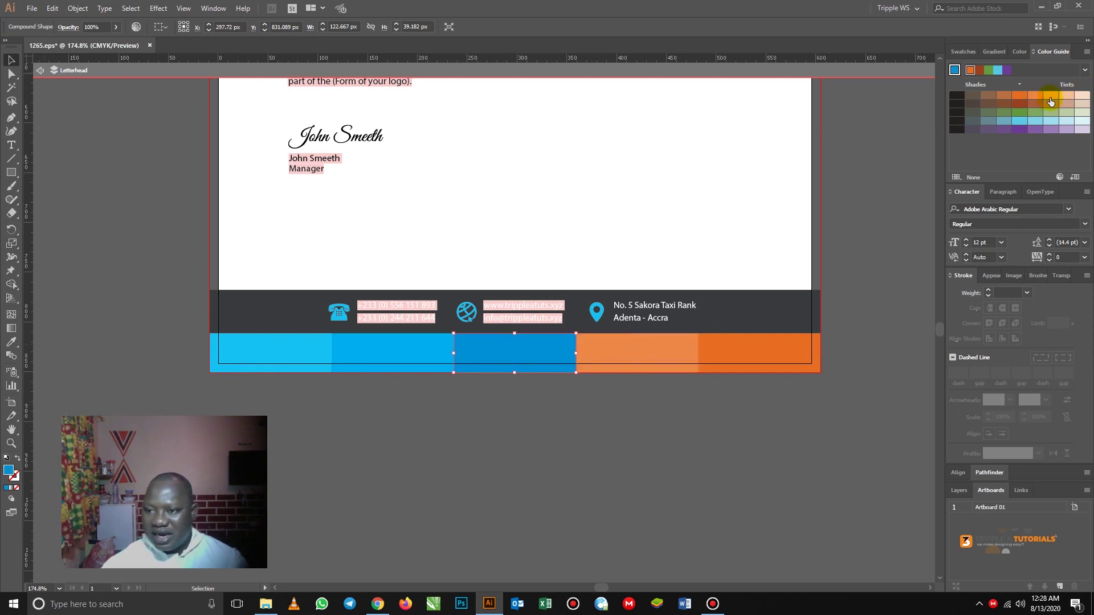
click(1051, 96)
click(428, 349)
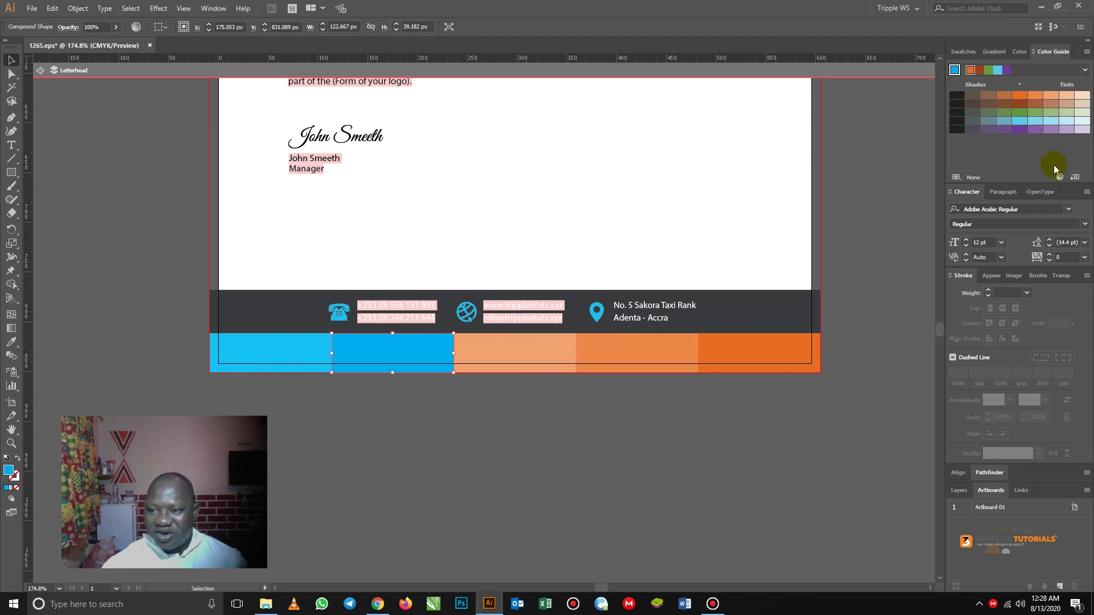
click(1067, 95)
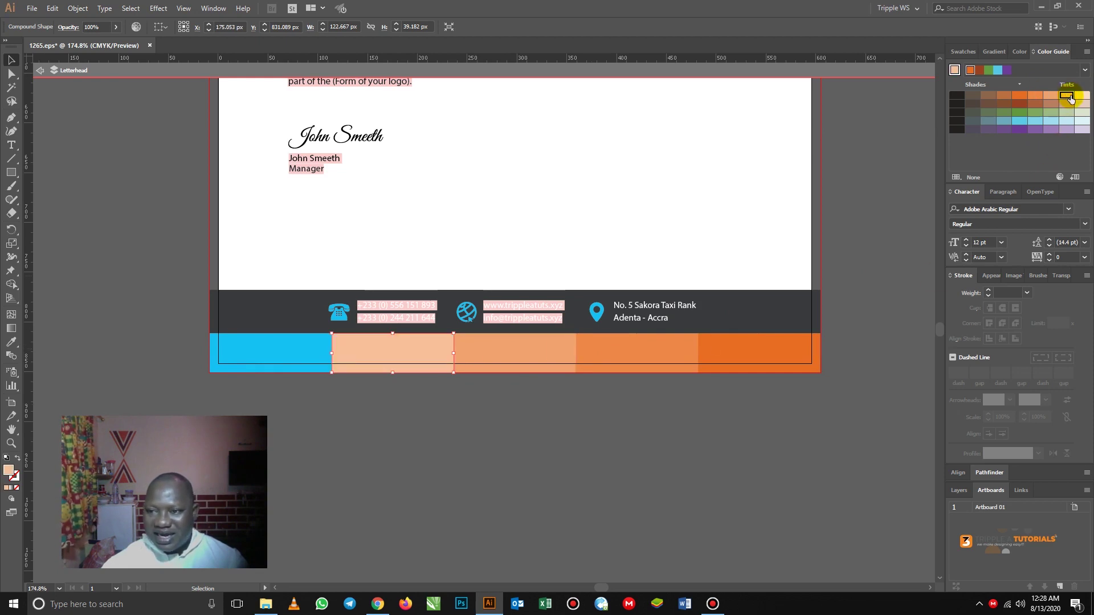
click(307, 343)
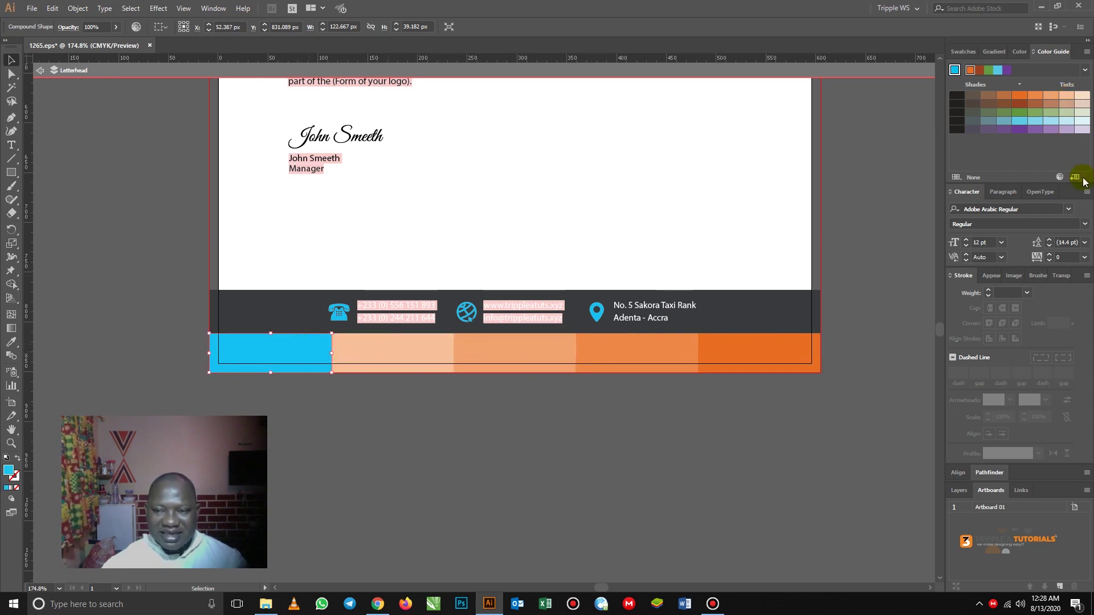
click(1083, 97)
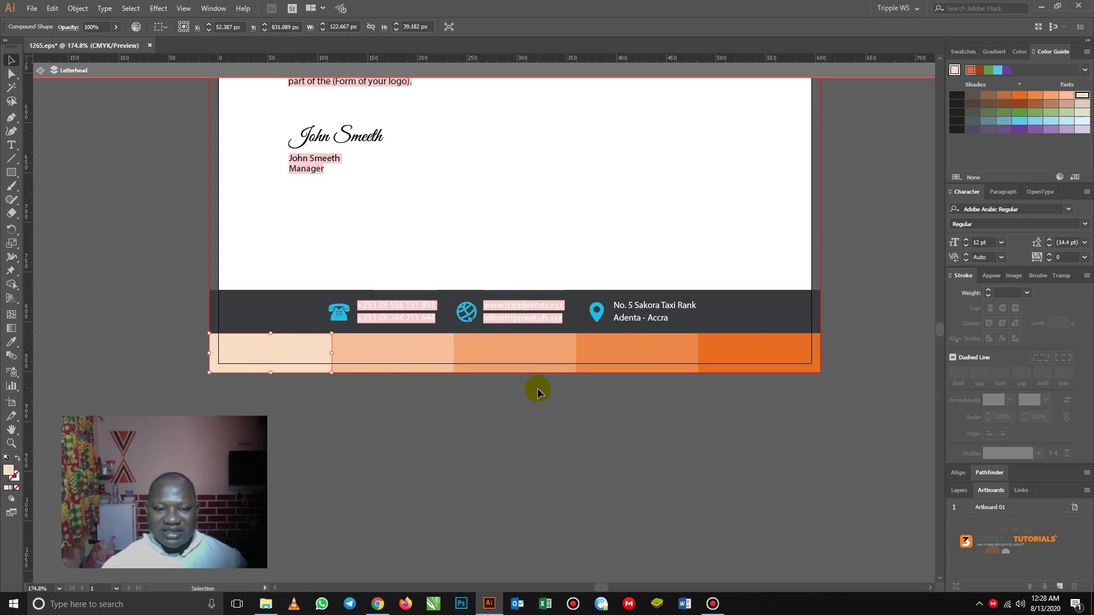
click(509, 415)
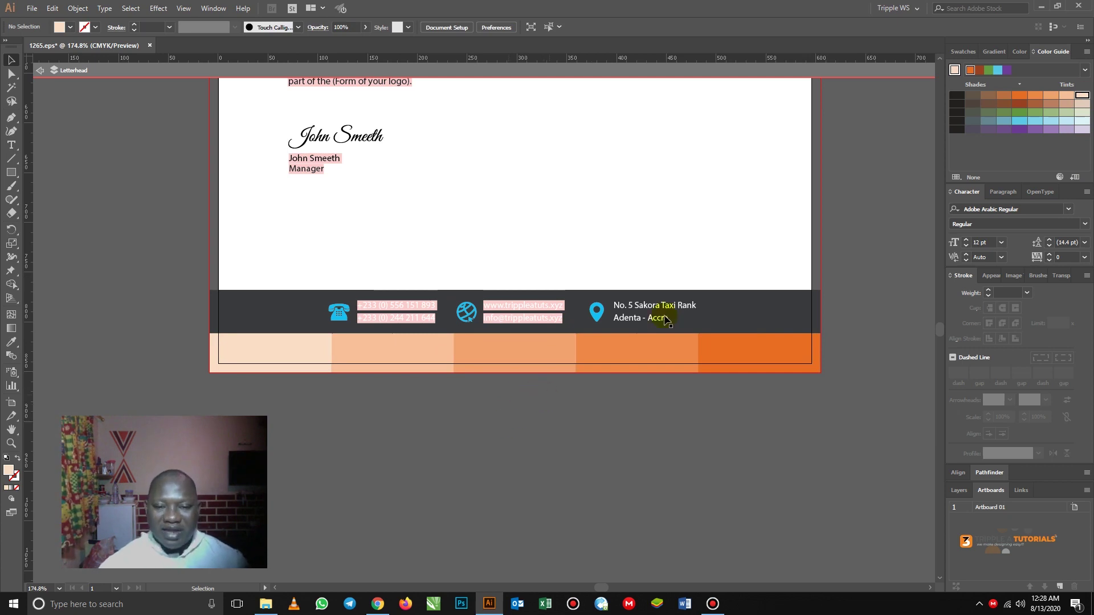
- Make the location pin icon in the footer group orange
click(750, 305)
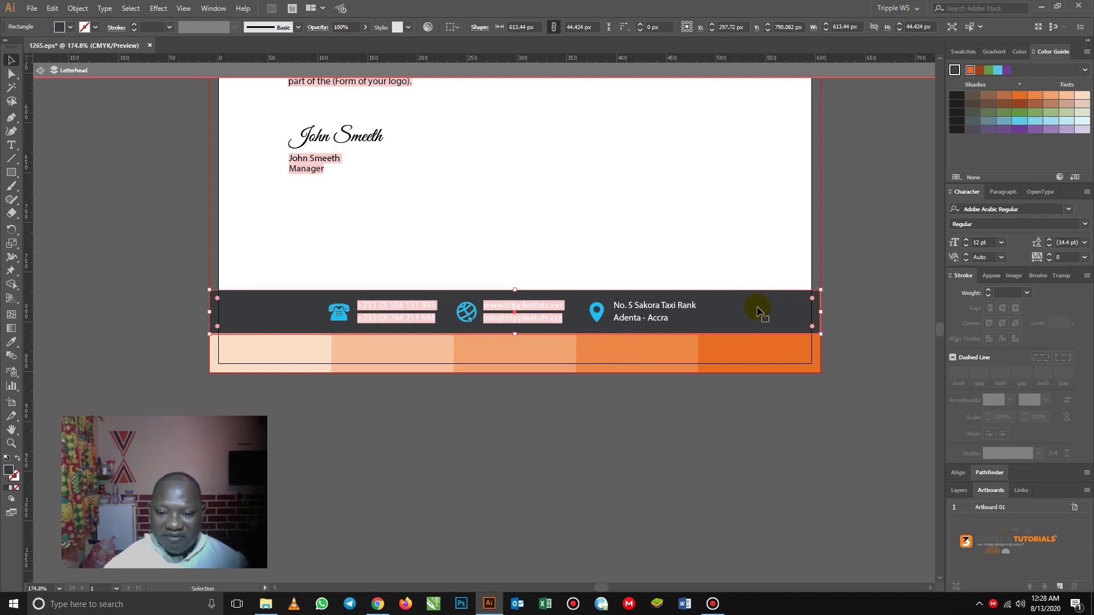
click(625, 446)
click(597, 317)
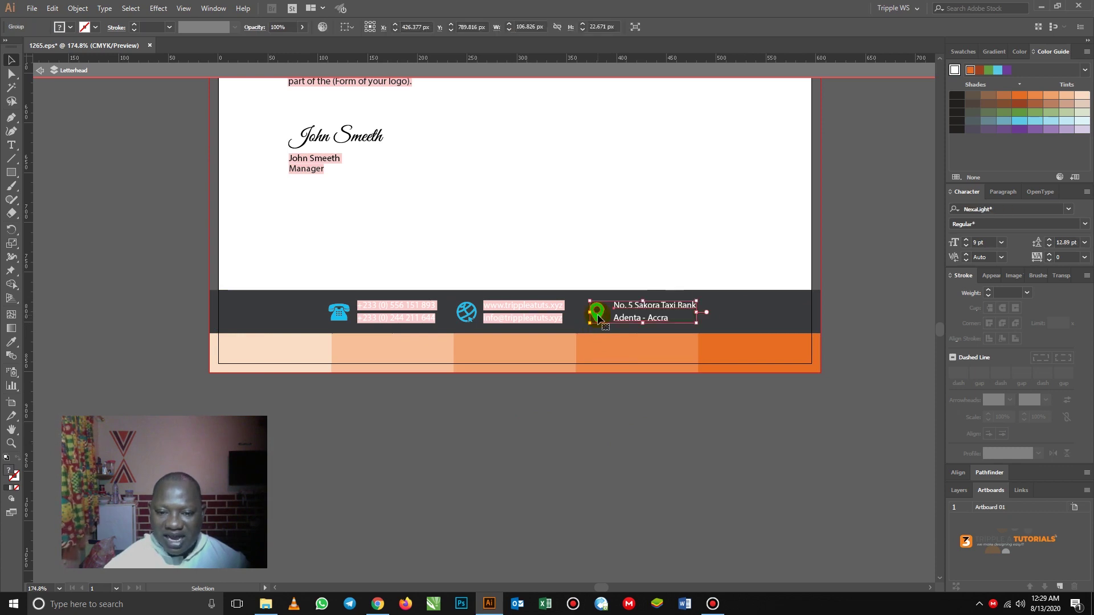
double_click(597, 317)
click(598, 315)
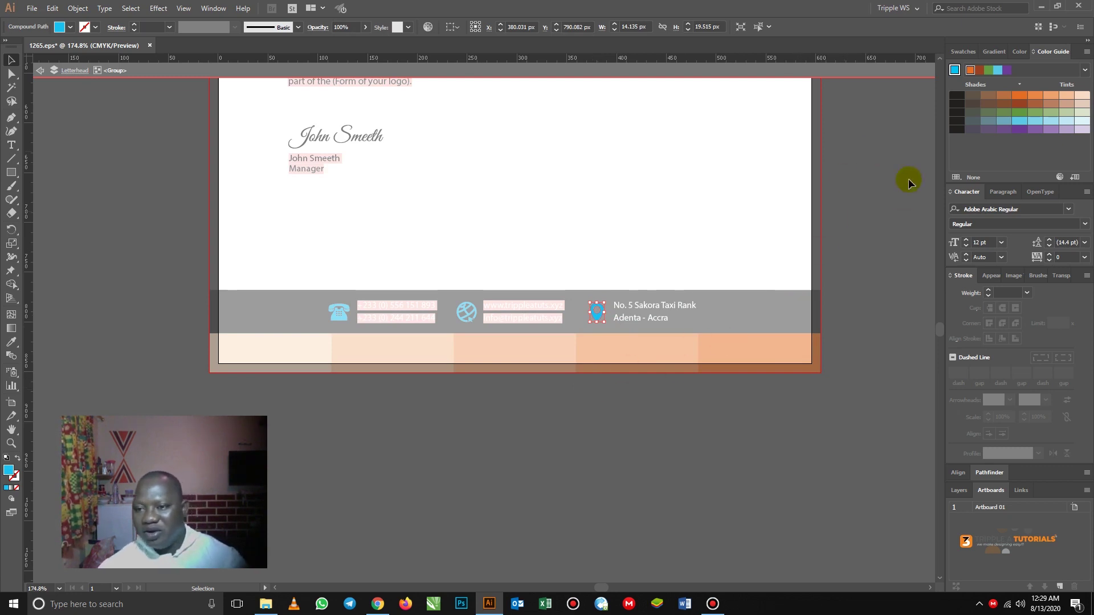
click(971, 69)
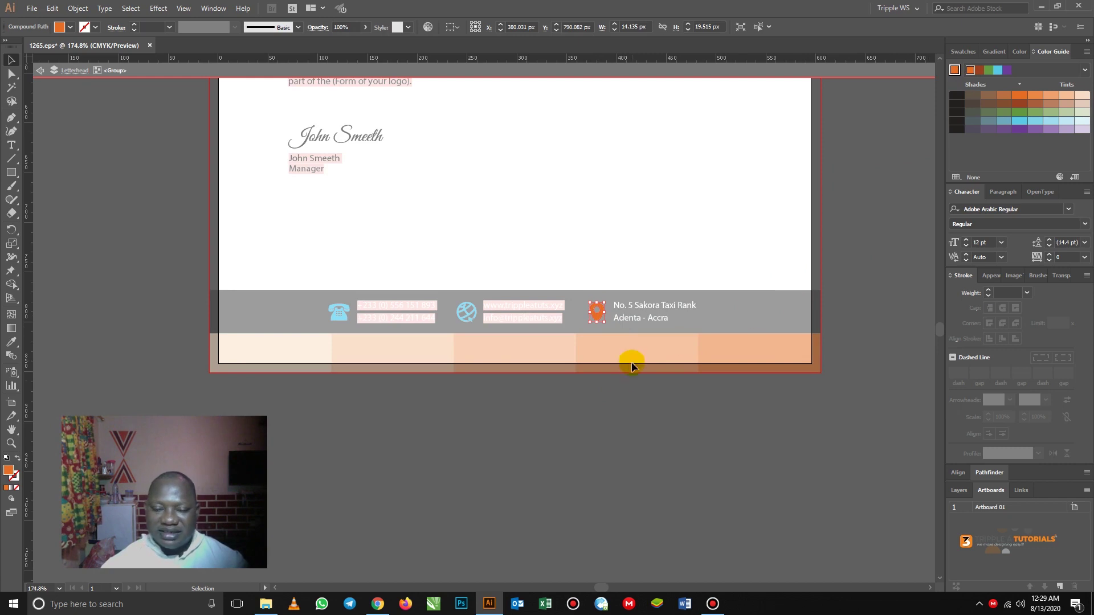
click(40, 70)
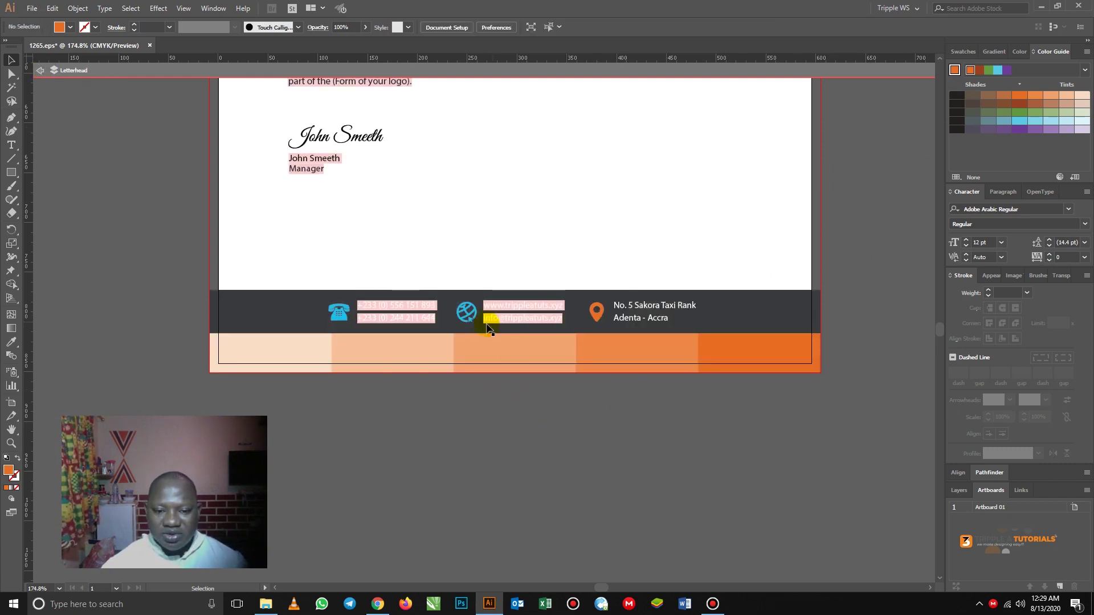
- Make the globe icon in the footer orange
double_click(463, 308)
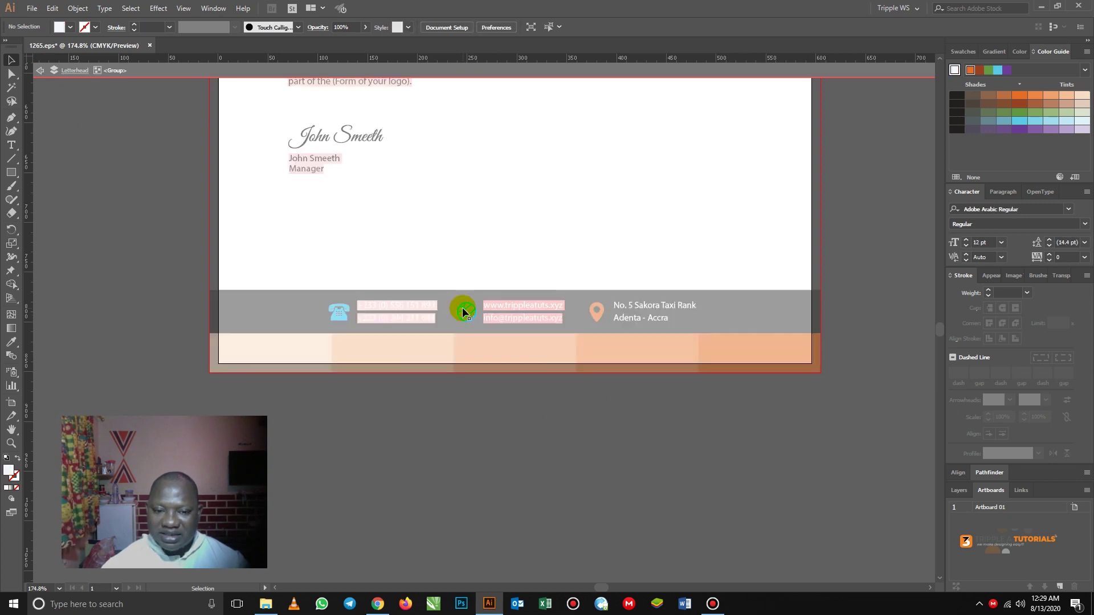
click(465, 313)
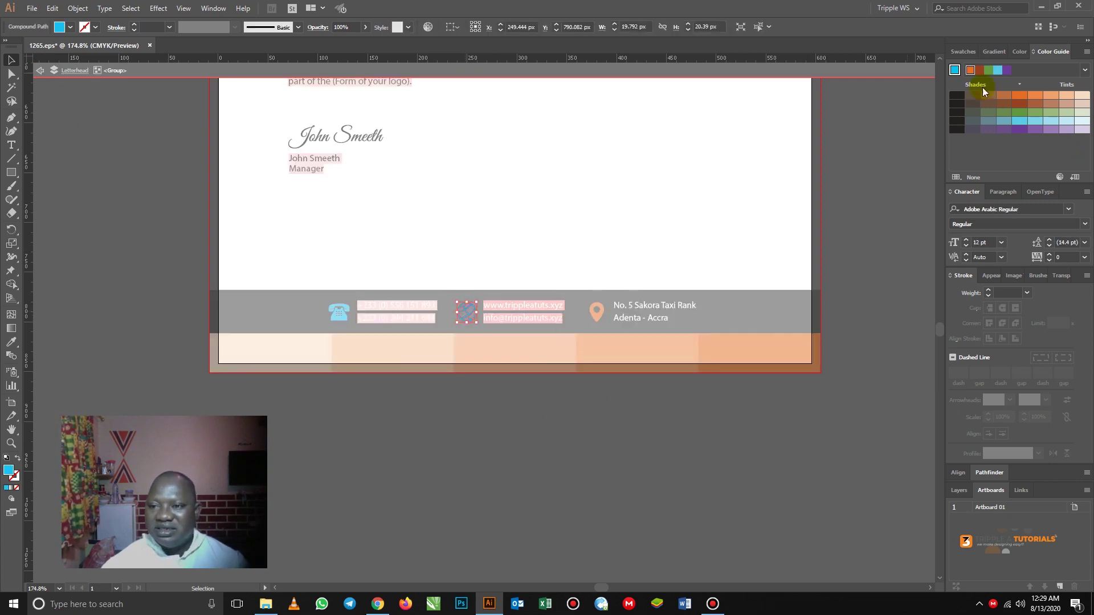
click(970, 70)
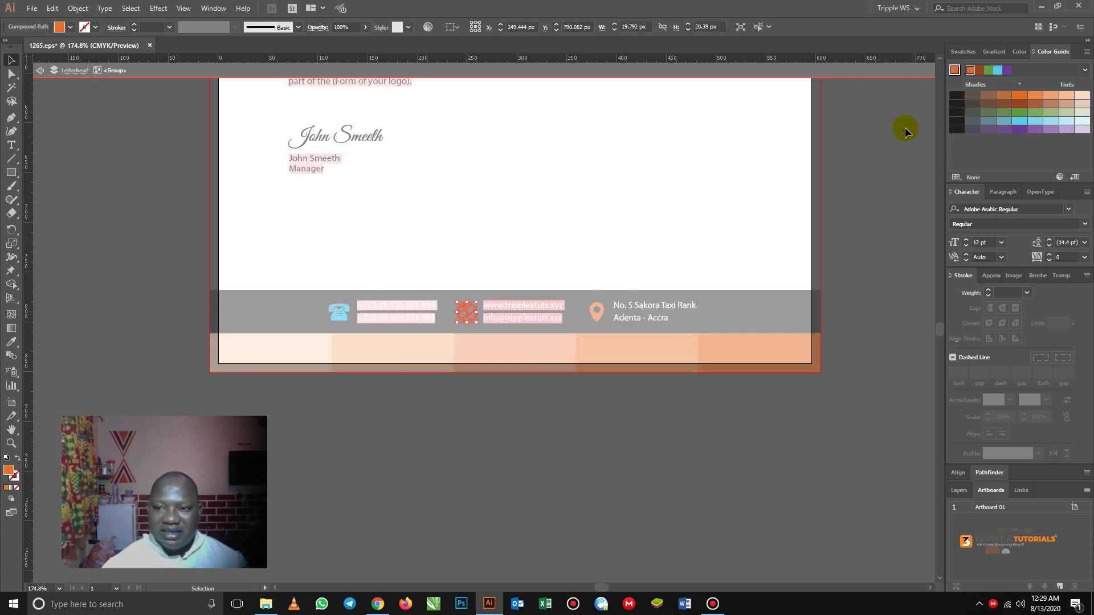
click(40, 70)
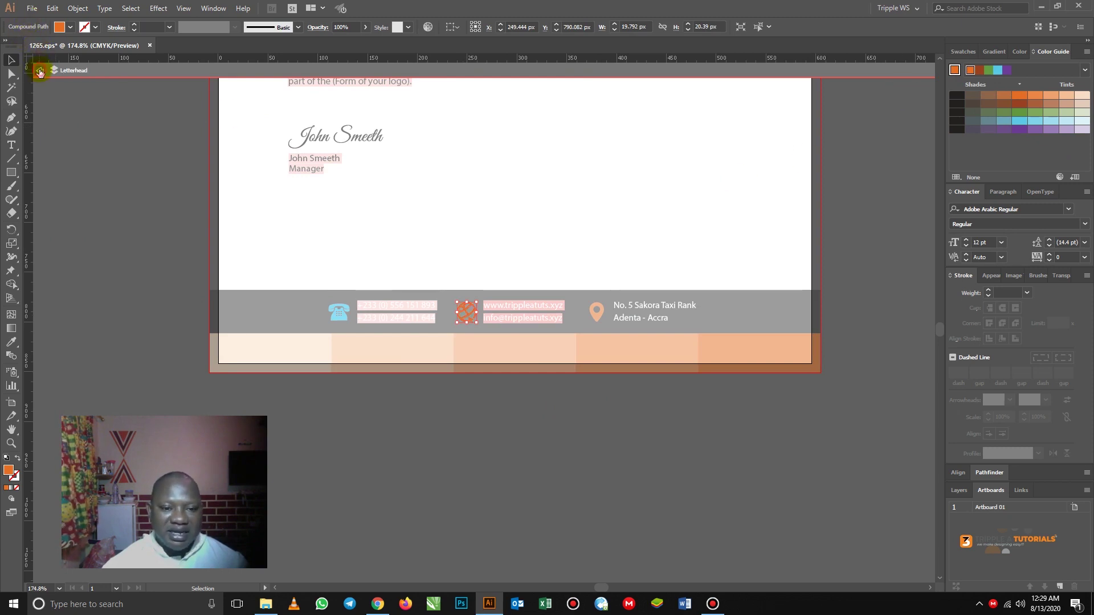
- Make the phone icon orange and exit isolation mode
double_click(338, 314)
click(1019, 120)
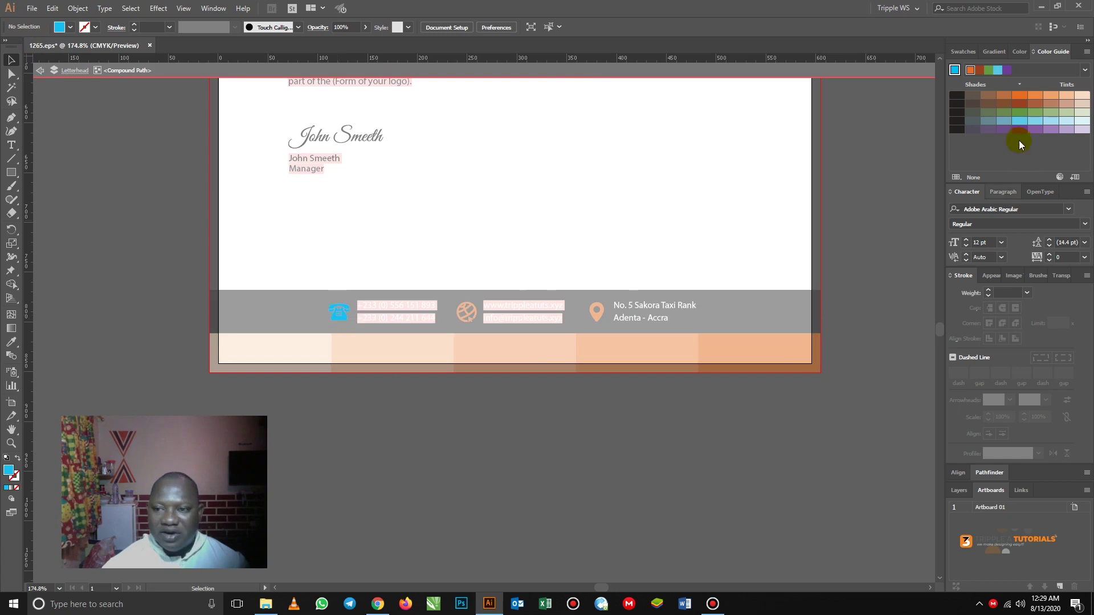
click(965, 70)
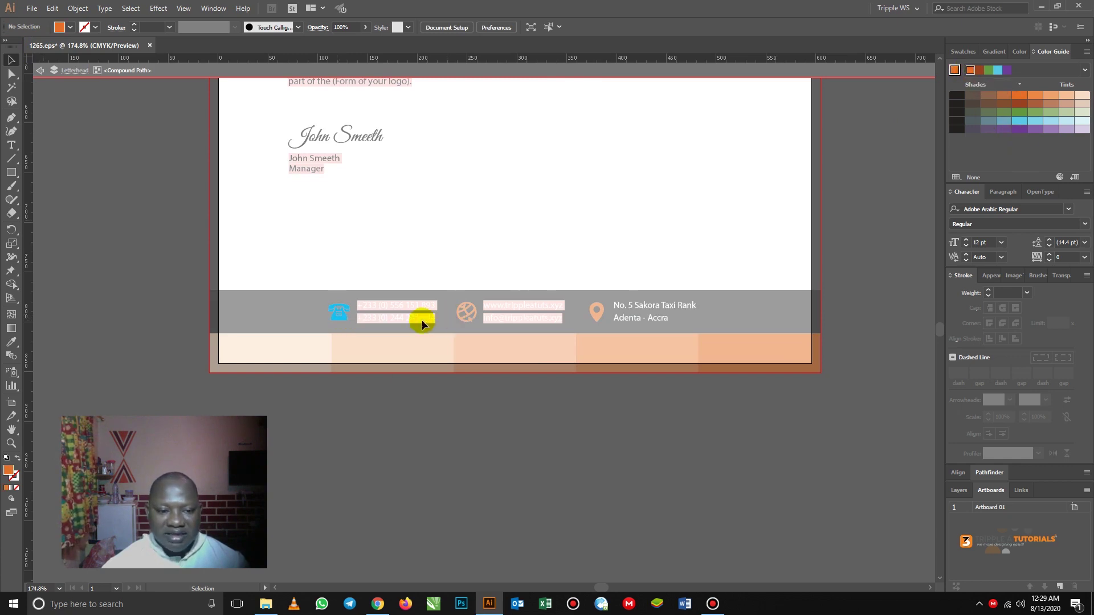
click(336, 311)
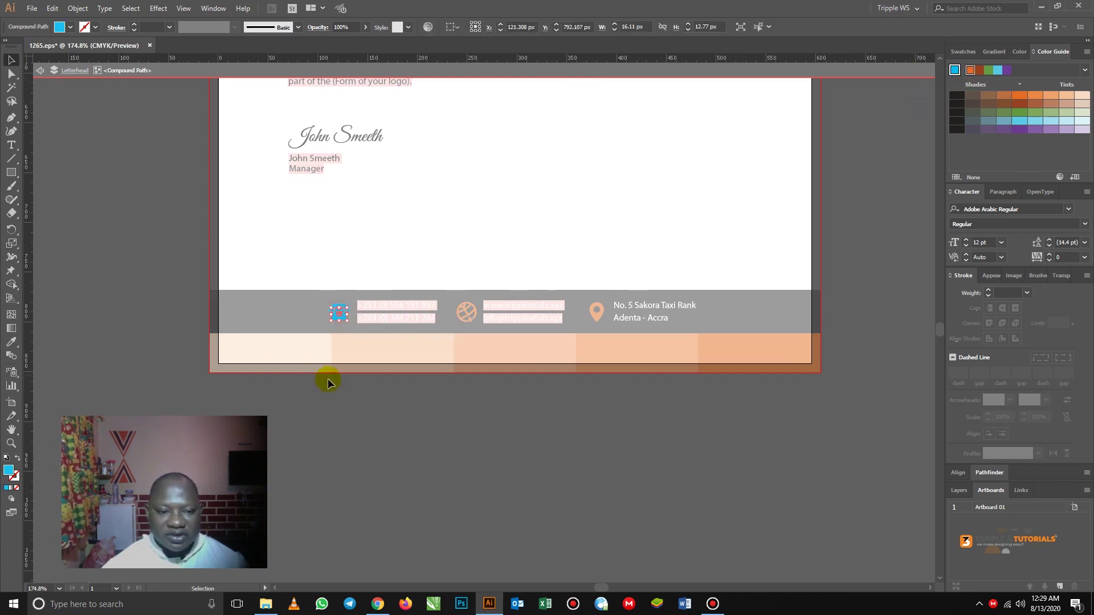
click(361, 386)
click(340, 316)
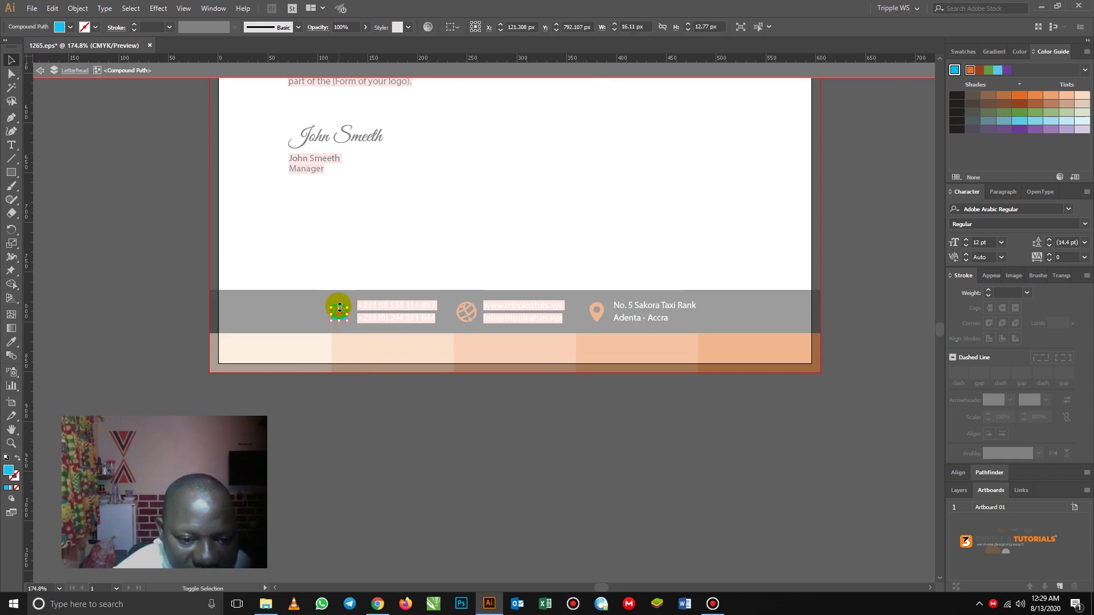
drag(359, 409, 300, 285)
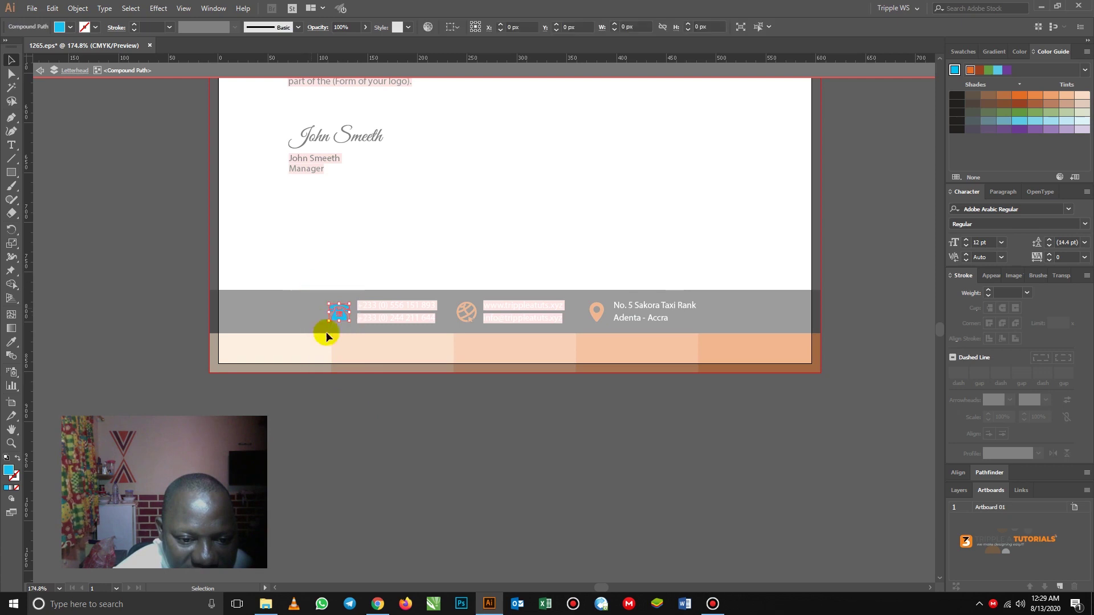
click(970, 71)
click(369, 421)
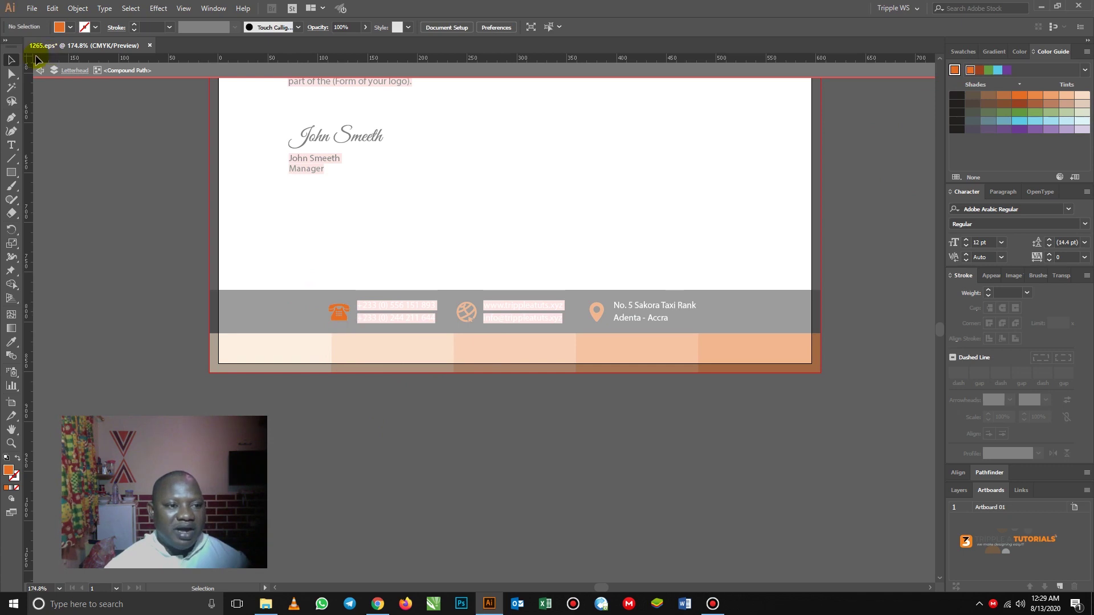
click(36, 74)
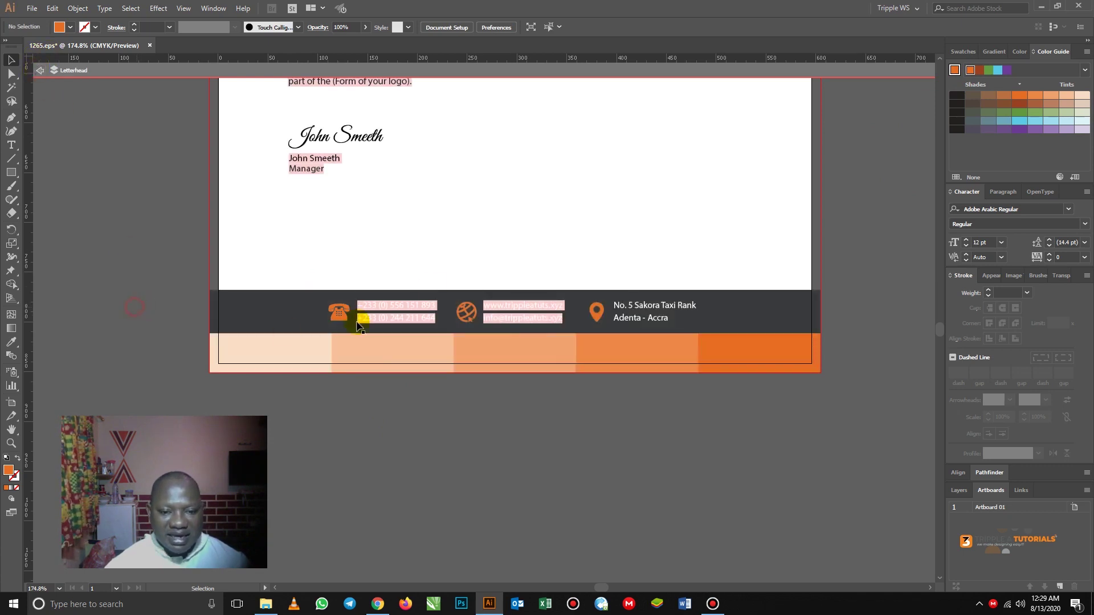
key(z)
alt+click(428, 303)
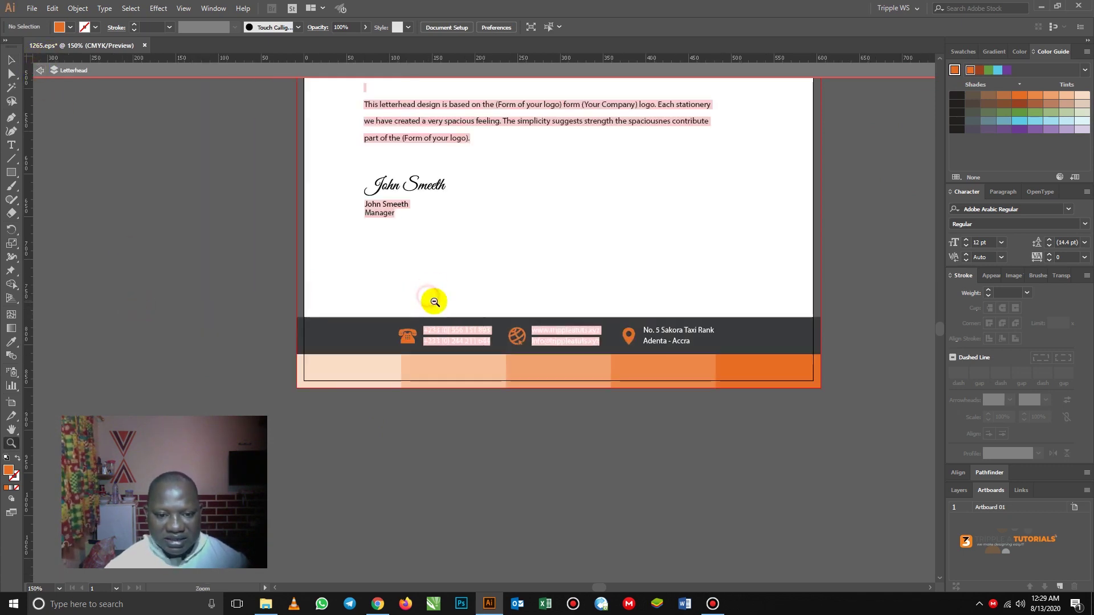
alt+click(427, 310)
alt+click(425, 313)
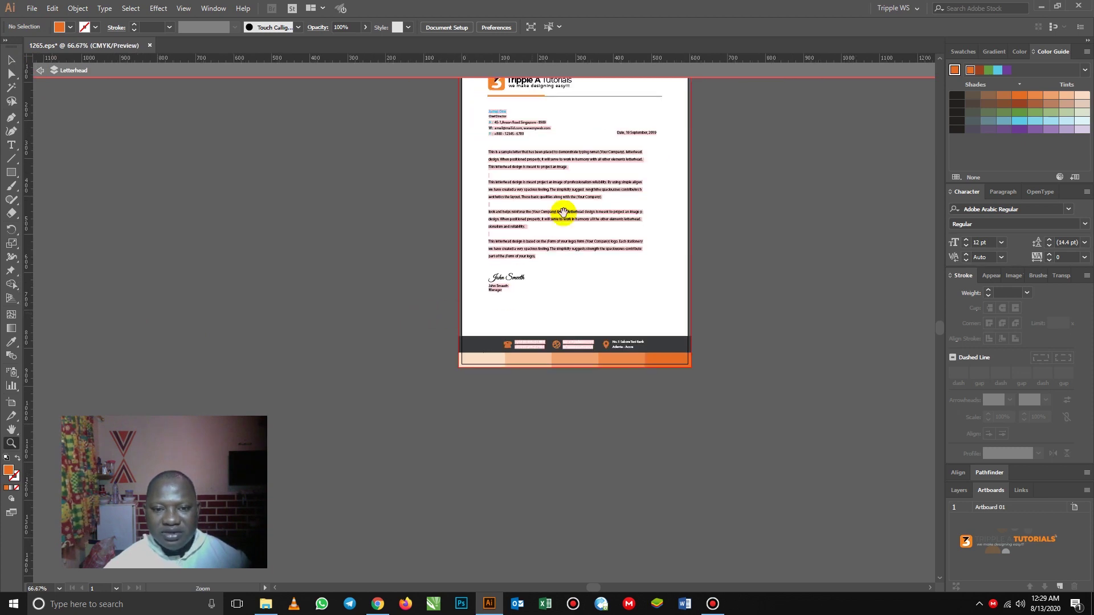
click(559, 315)
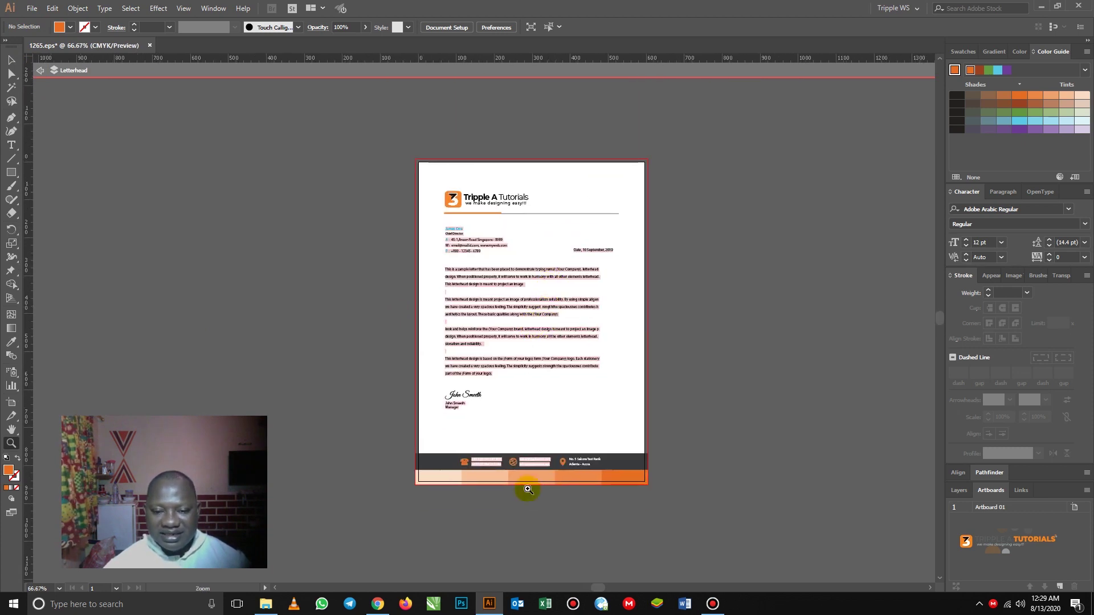
click(534, 482)
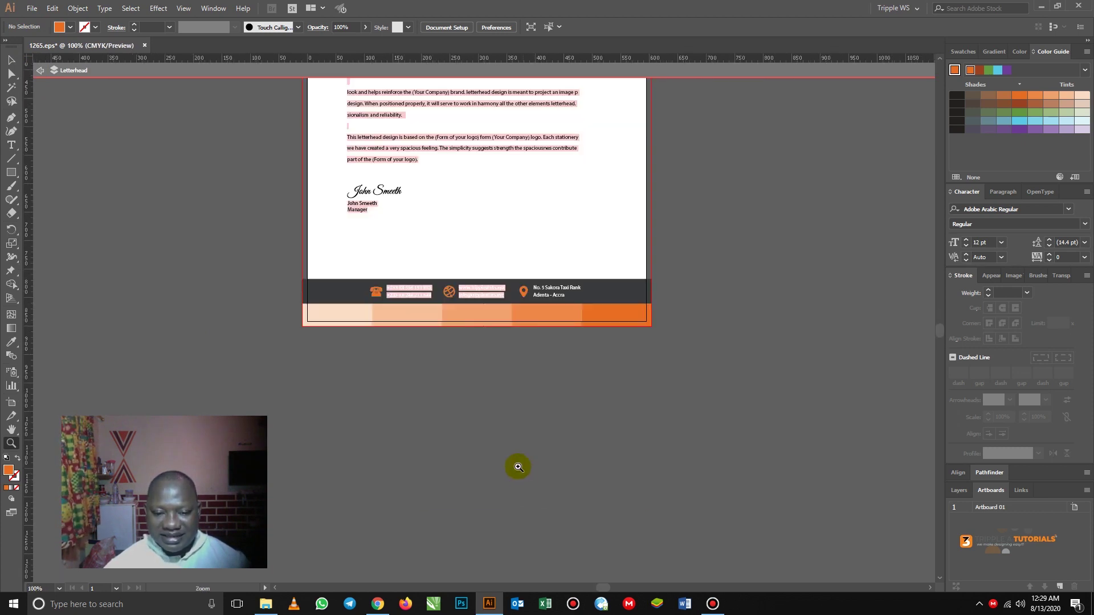
click(460, 315)
click(492, 338)
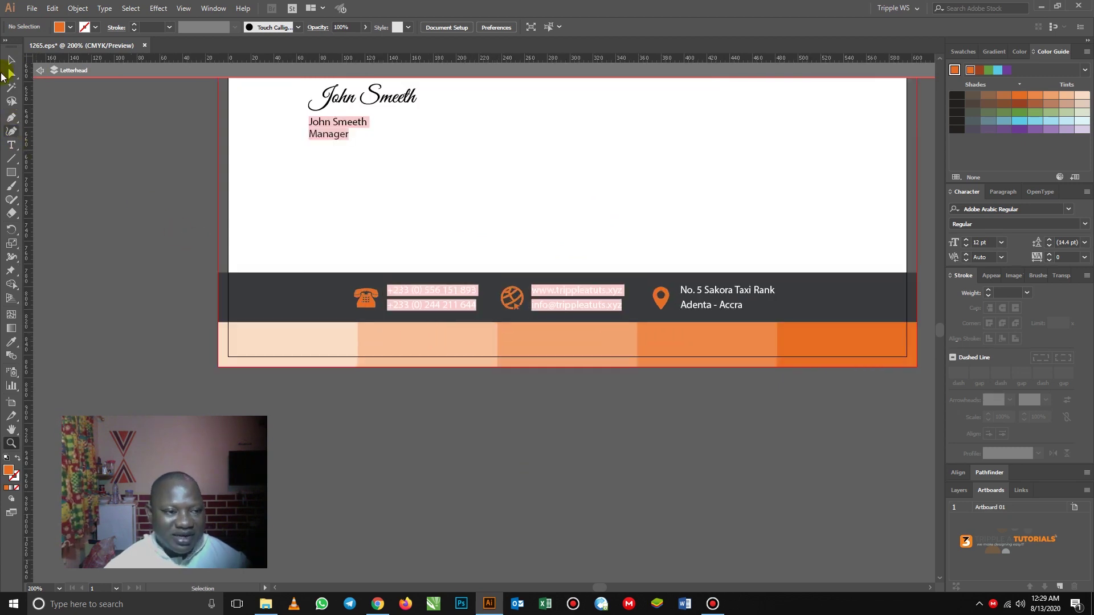
click(16, 59)
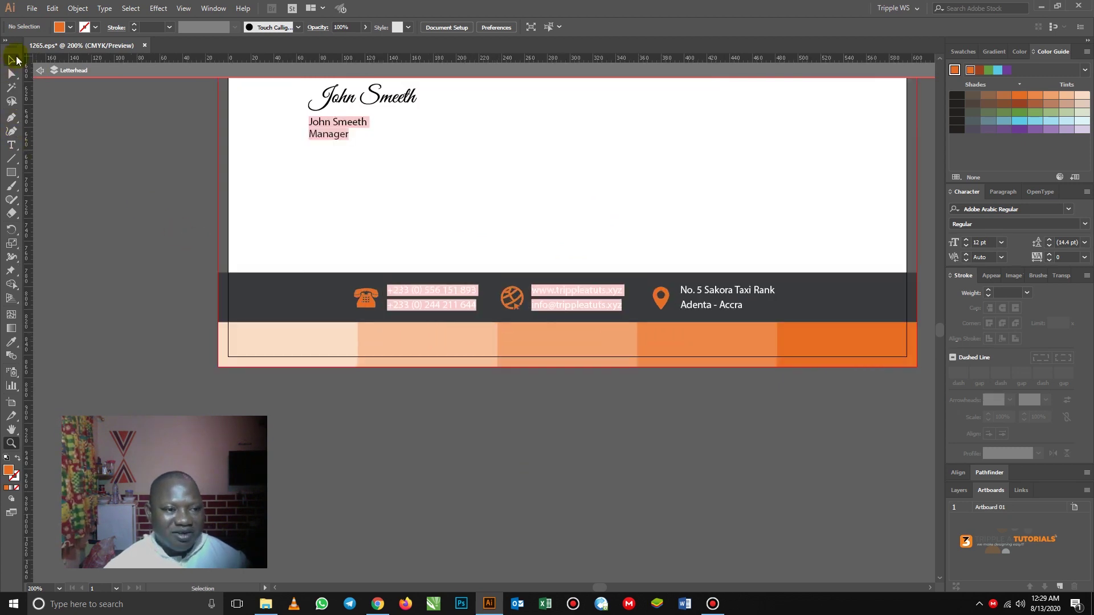
click(249, 293)
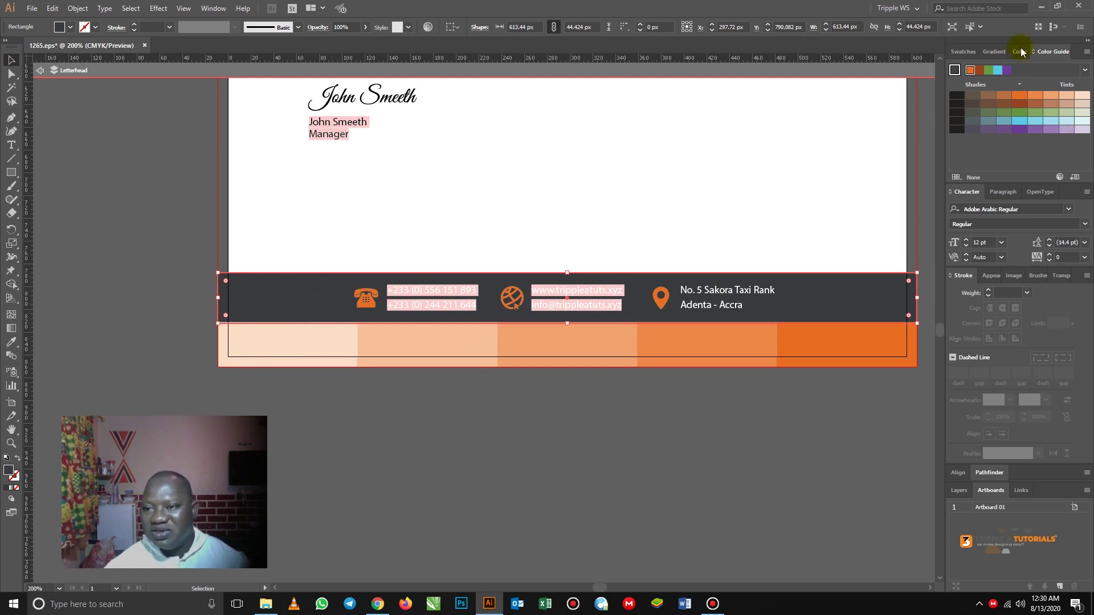
- Fill the footer contact band with pure black (#000000) via the Color Picker
click(965, 54)
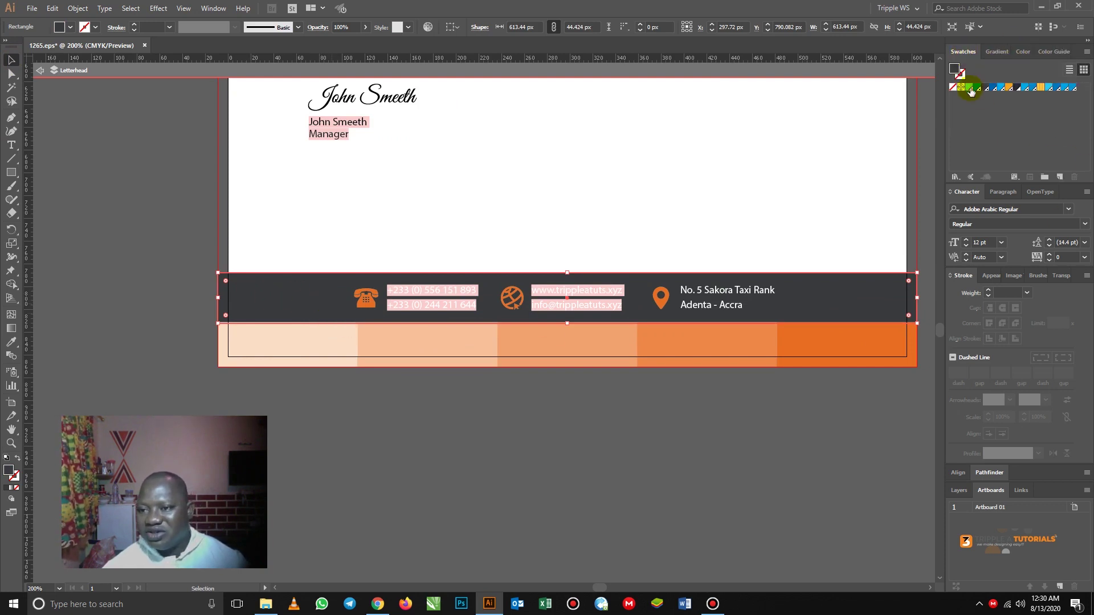
click(1017, 87)
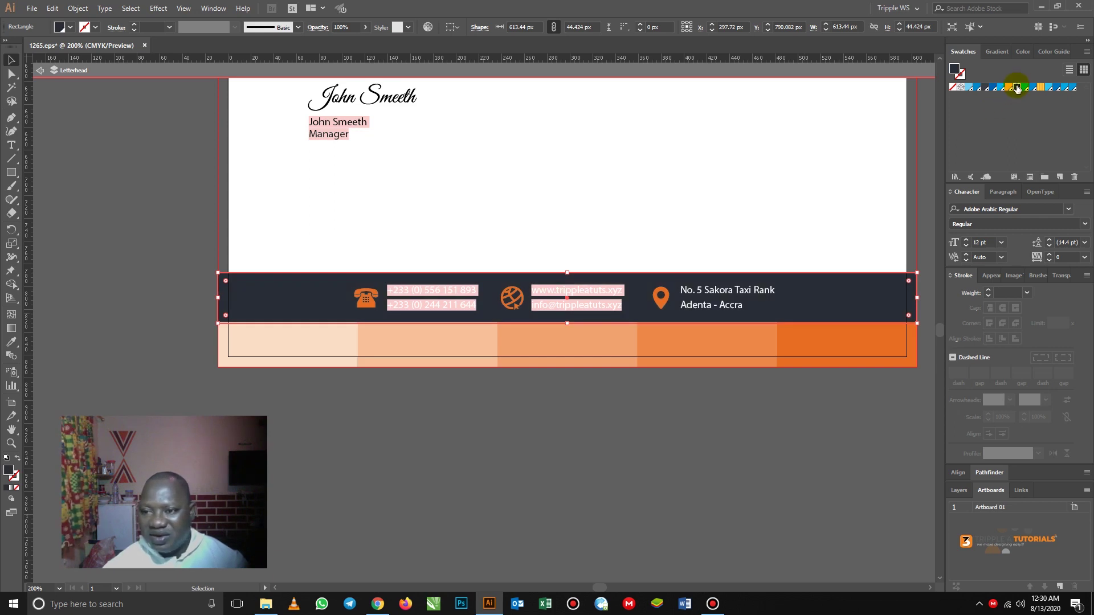
double_click(8, 471)
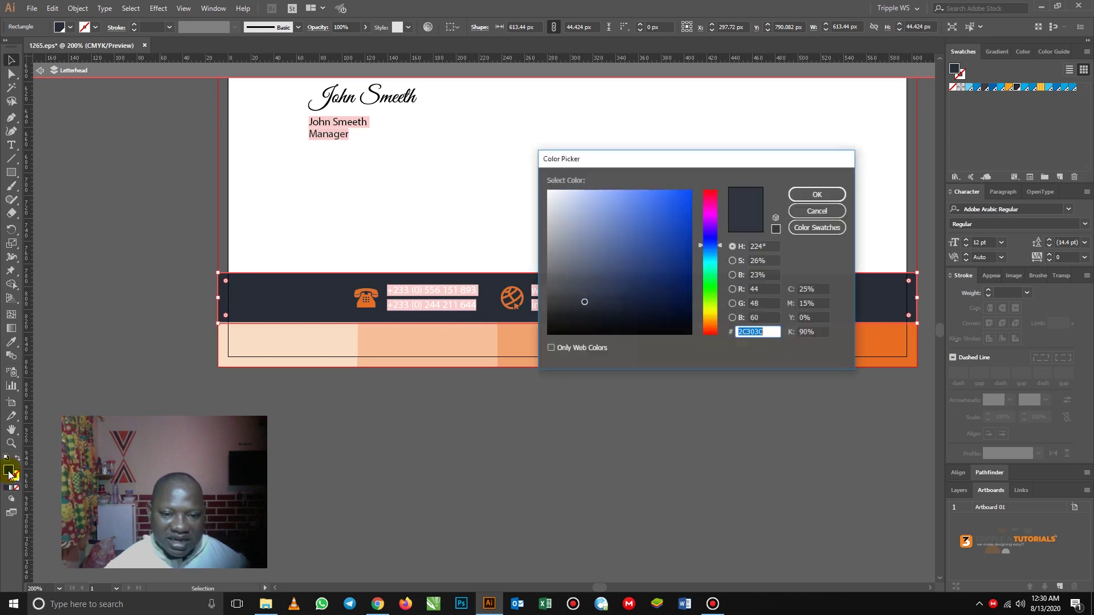
click(556, 321)
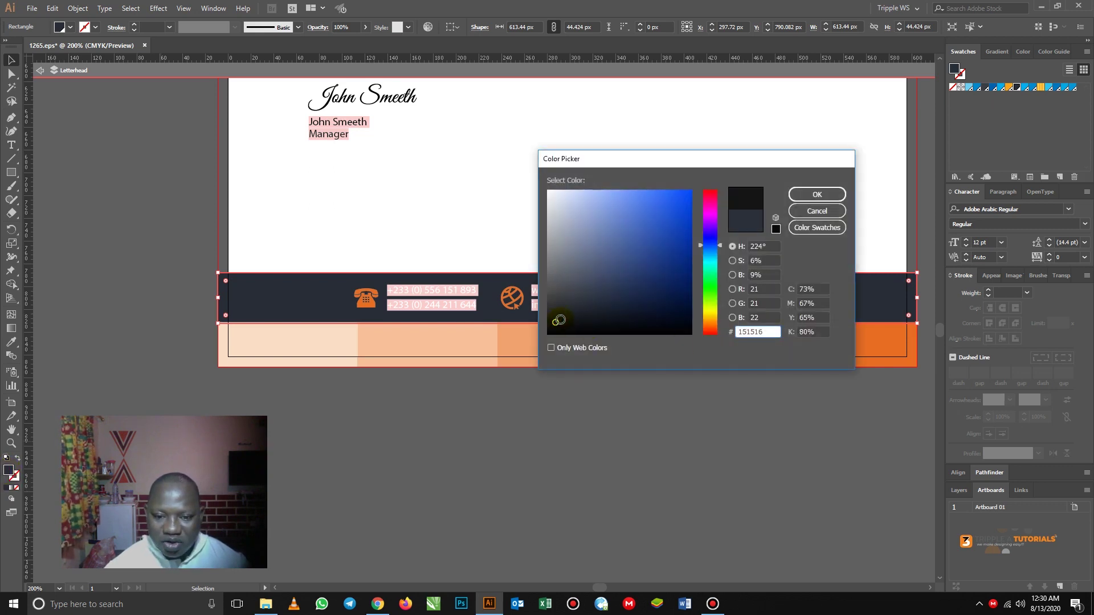
drag(558, 320, 540, 346)
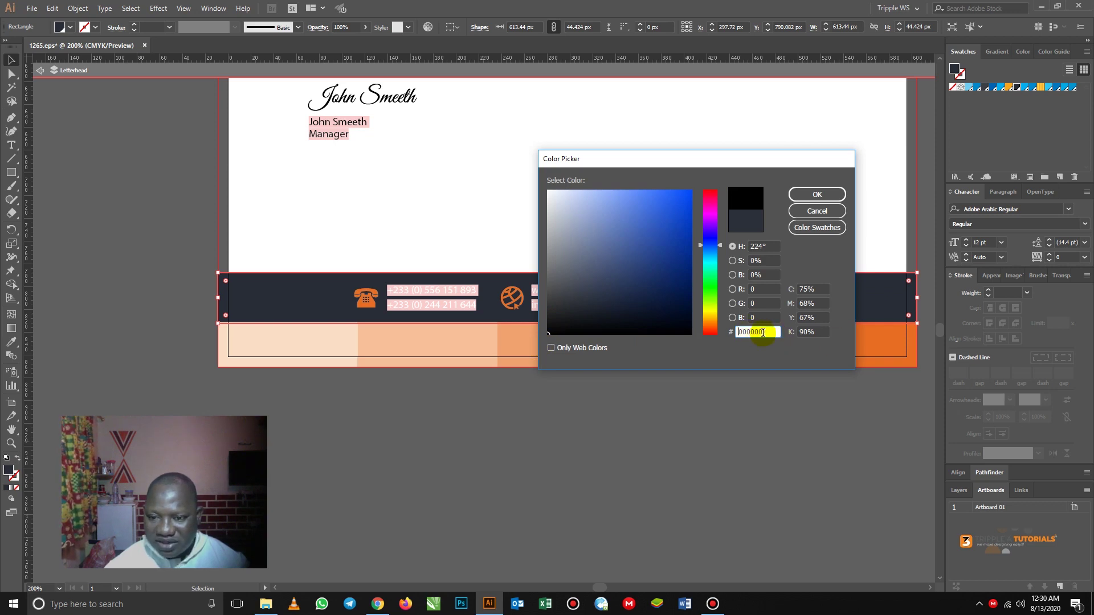
click(811, 196)
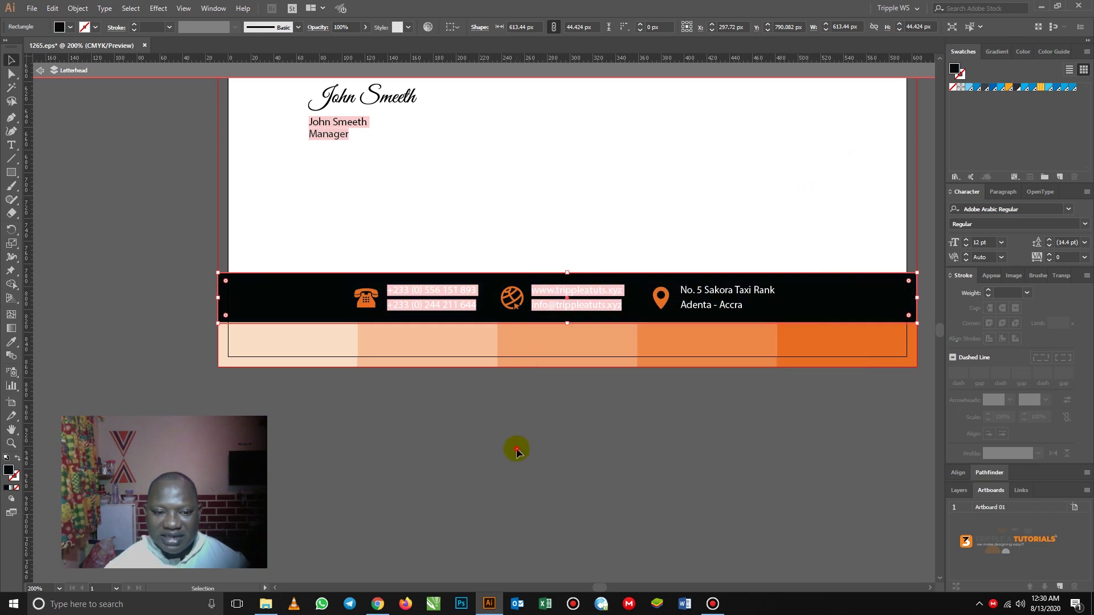
click(517, 453)
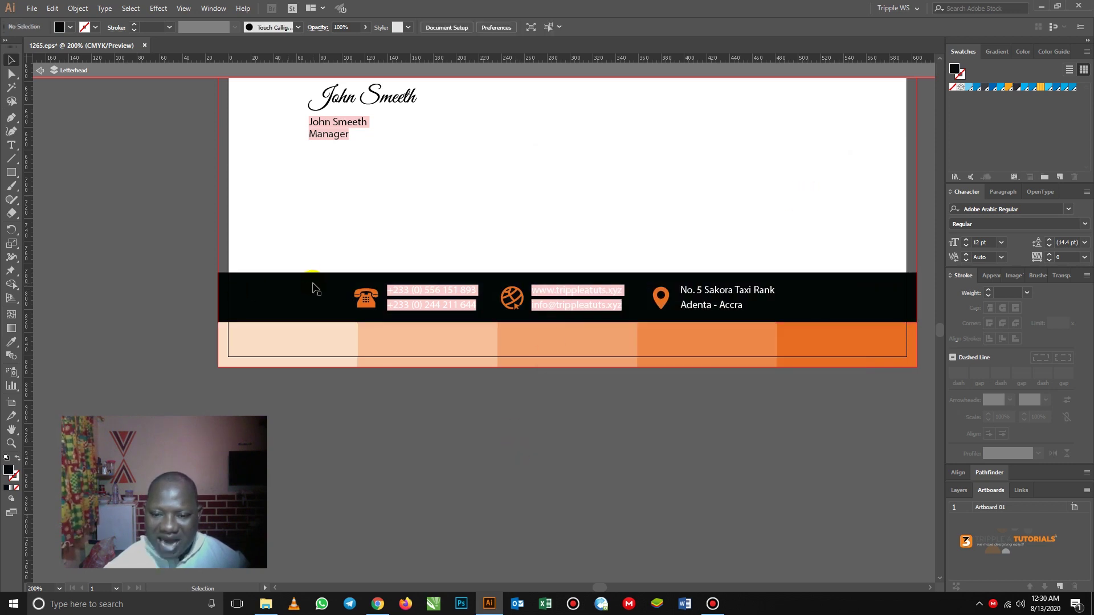
- Zoom out and pan to bring the whole letterhead page and footer into view
key(z)
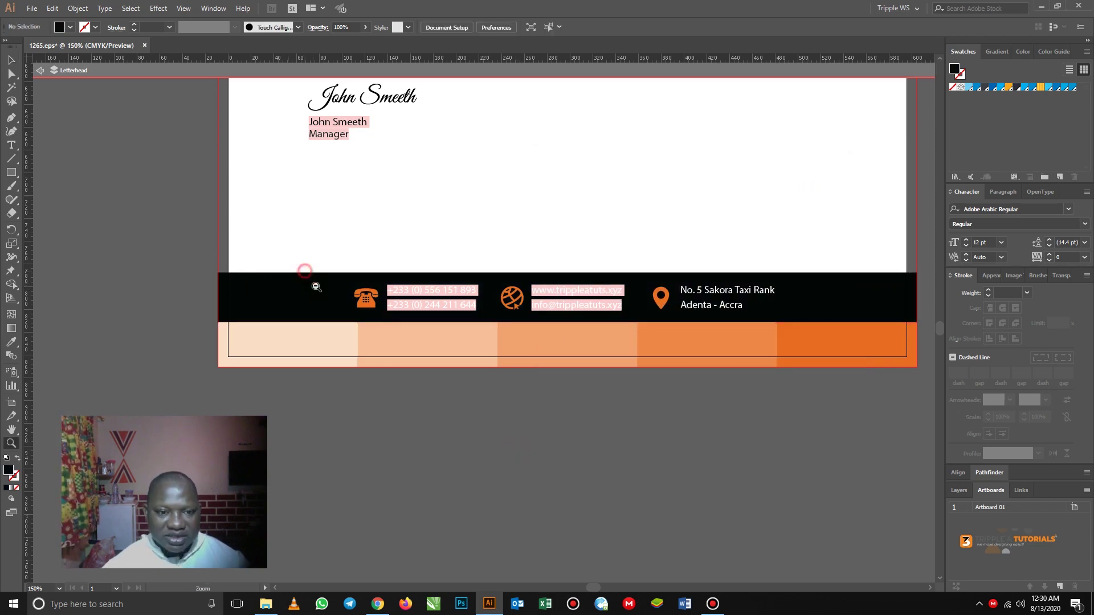
alt+click(308, 282)
alt+click(365, 306)
alt+click(406, 305)
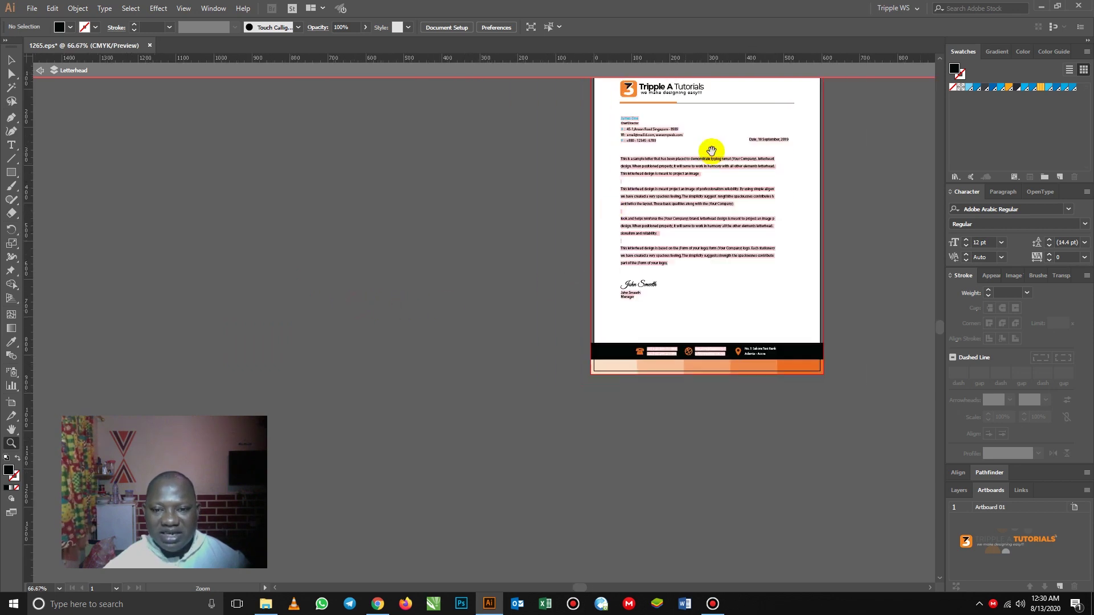
drag(618, 202, 495, 252)
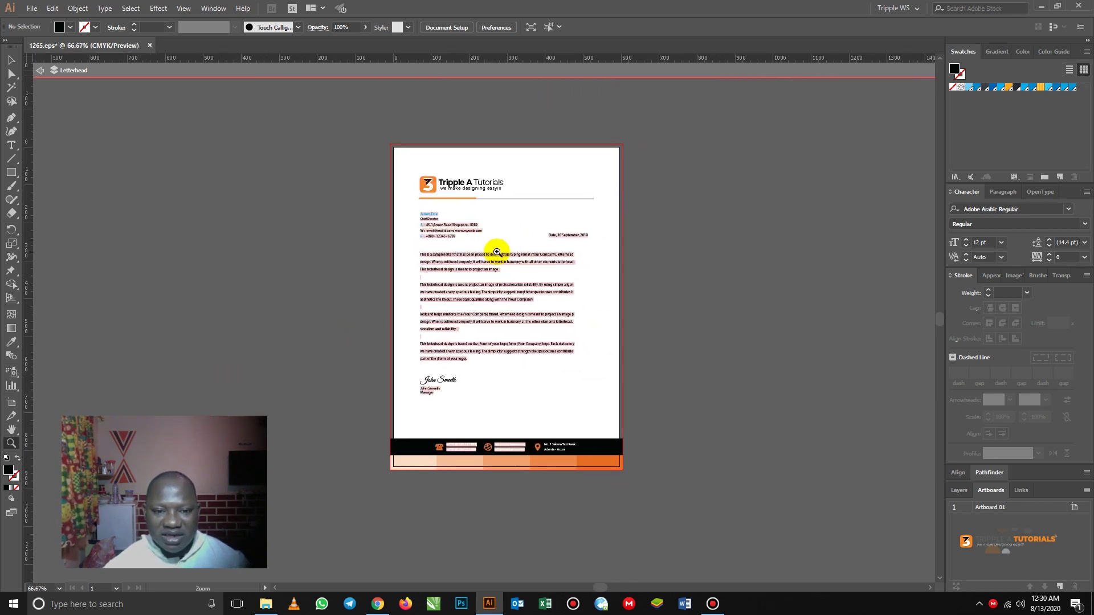
click(496, 251)
drag(500, 318, 510, 244)
scroll(510, 248, up, 1)
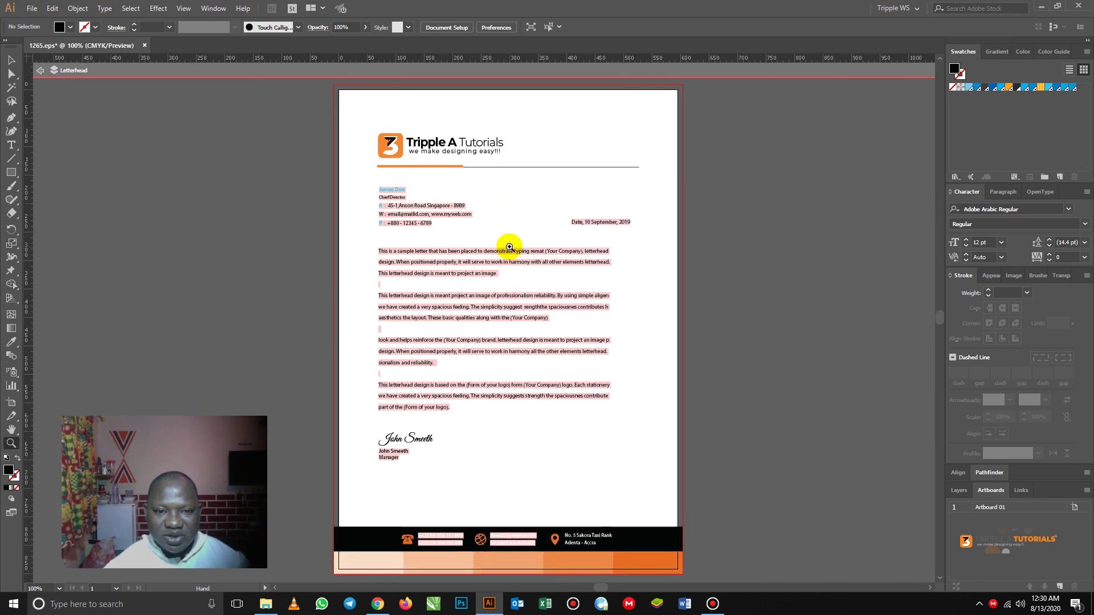
- Exit isolation mode on the Letterhead group and scroll over the finished page
click(40, 70)
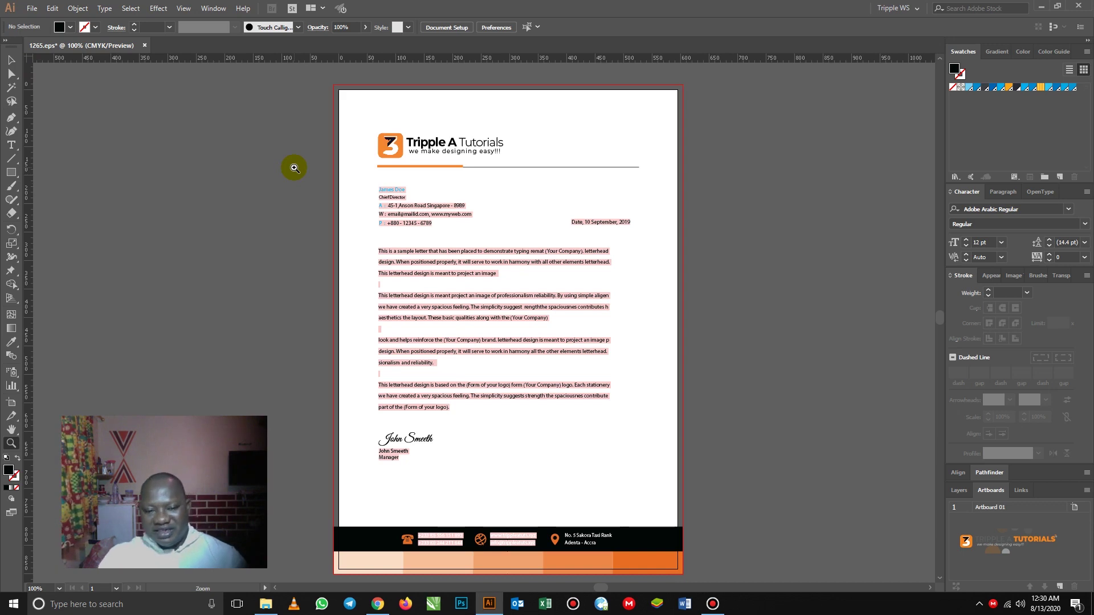
scroll(422, 200, up, 4)
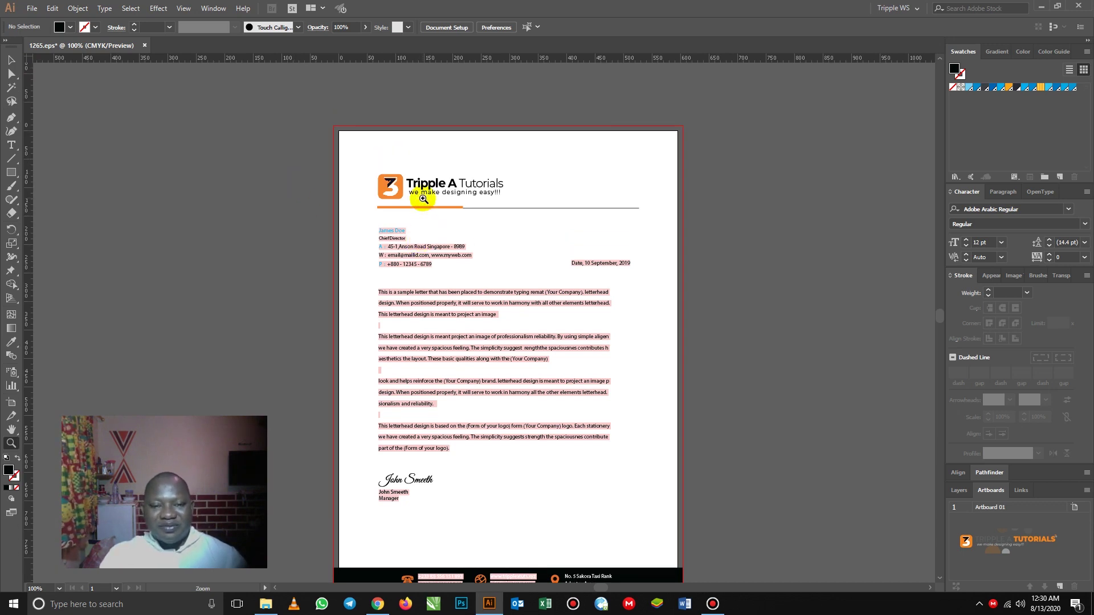
scroll(422, 199, down, 3)
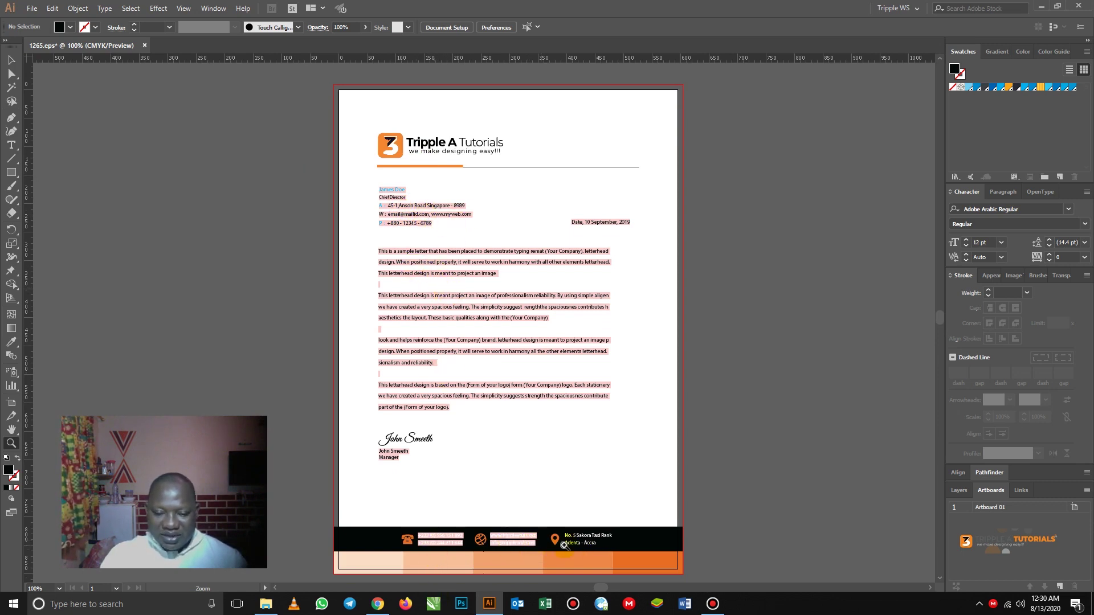
scroll(452, 239, down, 2)
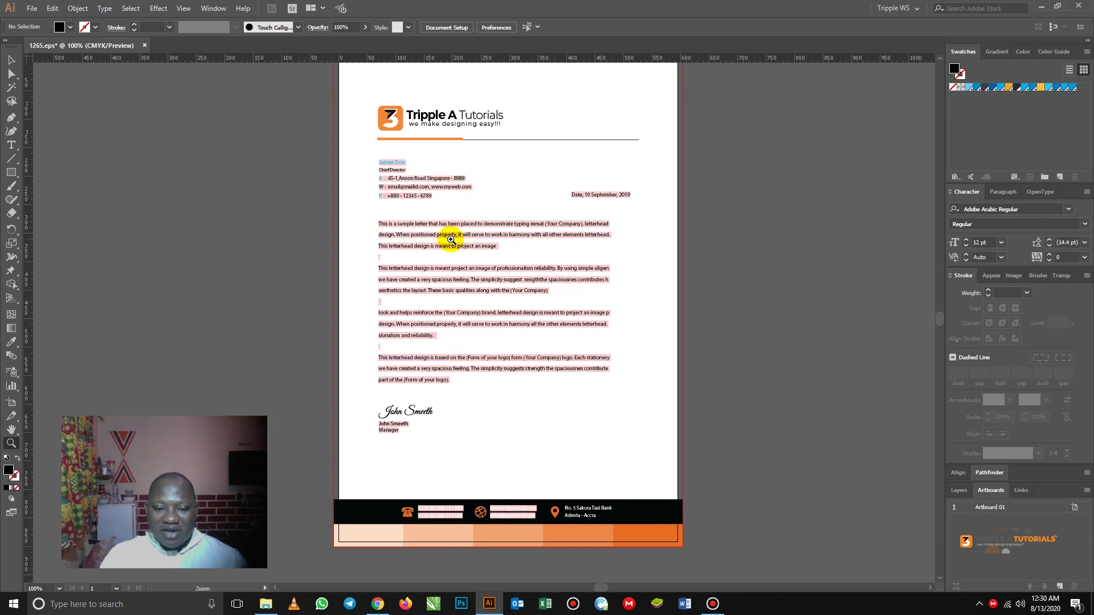
scroll(451, 238, up, 2)
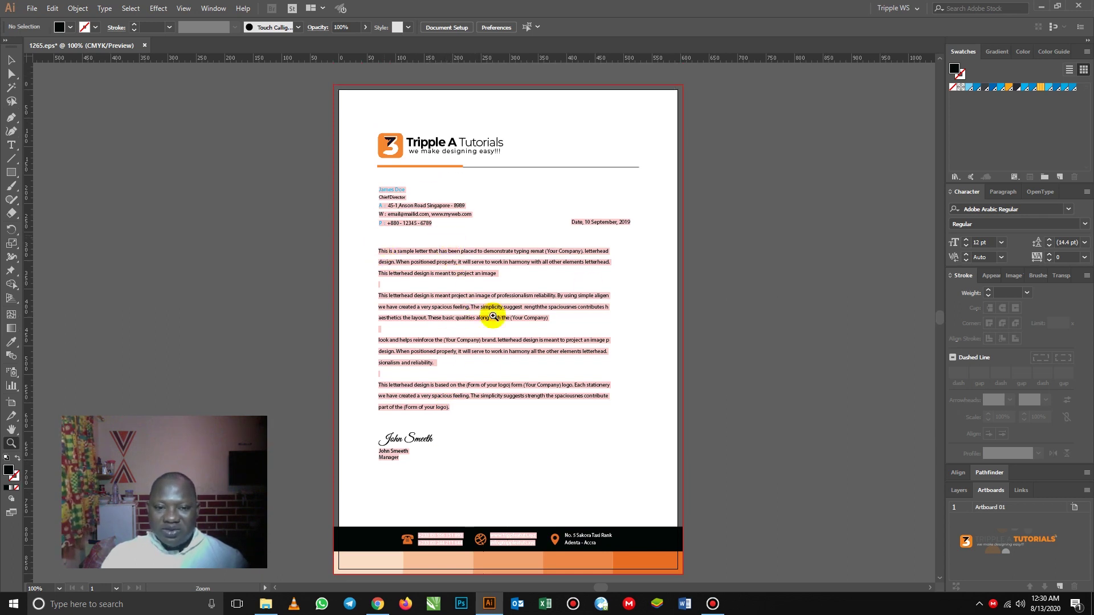
- Save the letterhead over 1265.eps in EPS format, accepting the legacy-format warning
click(32, 10)
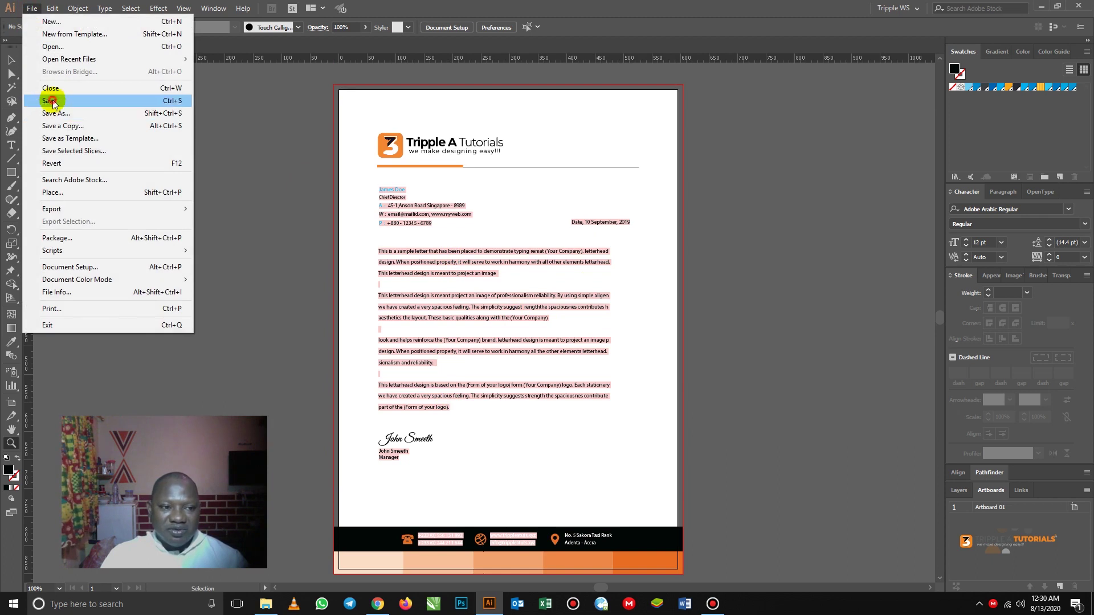
click(53, 99)
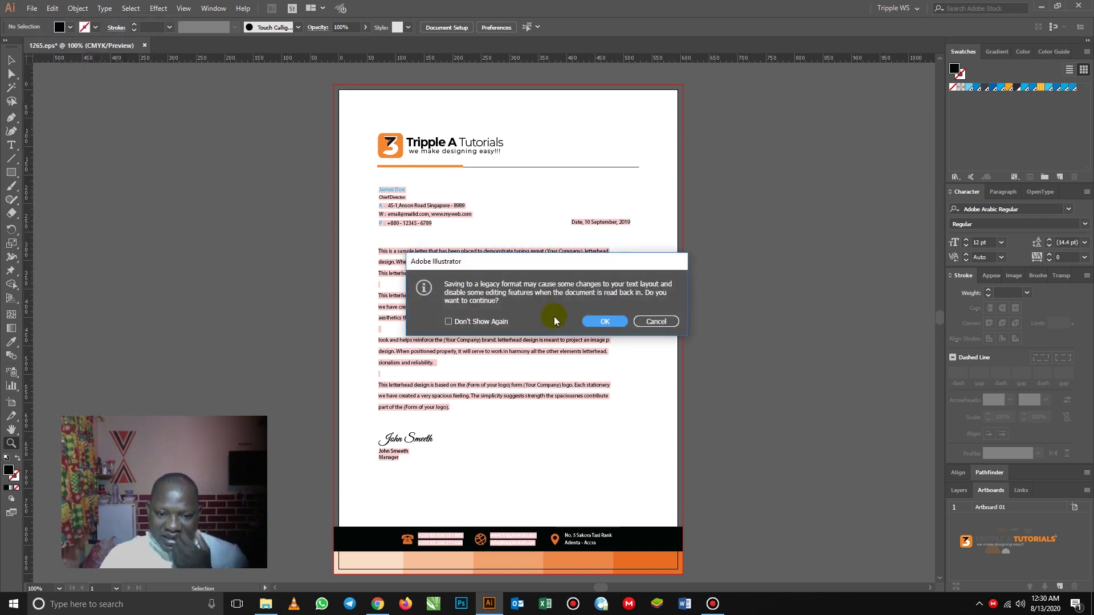
click(608, 322)
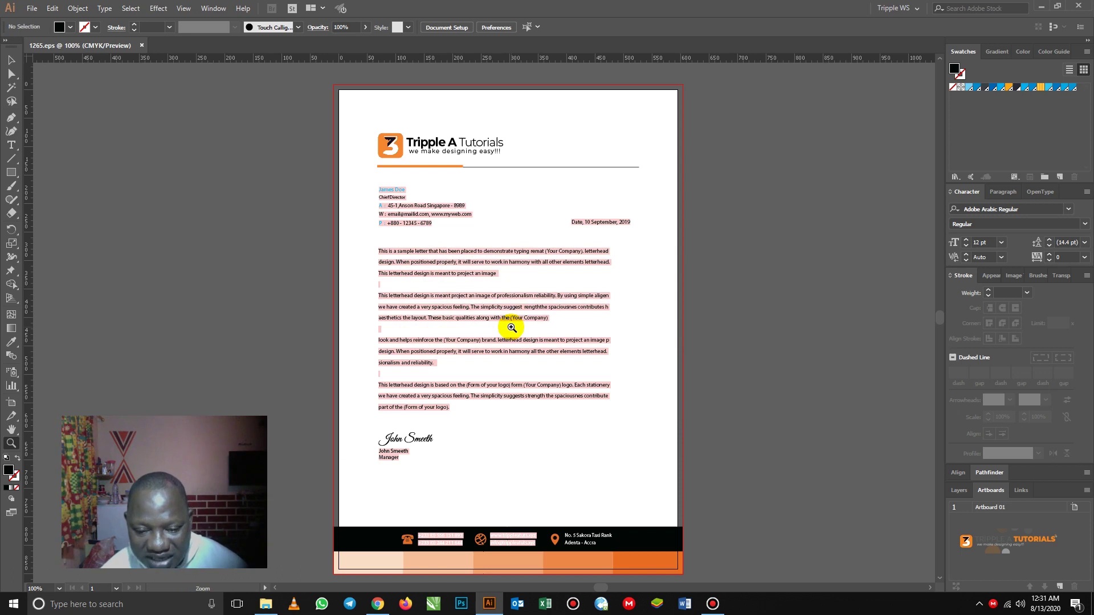
click(32, 8)
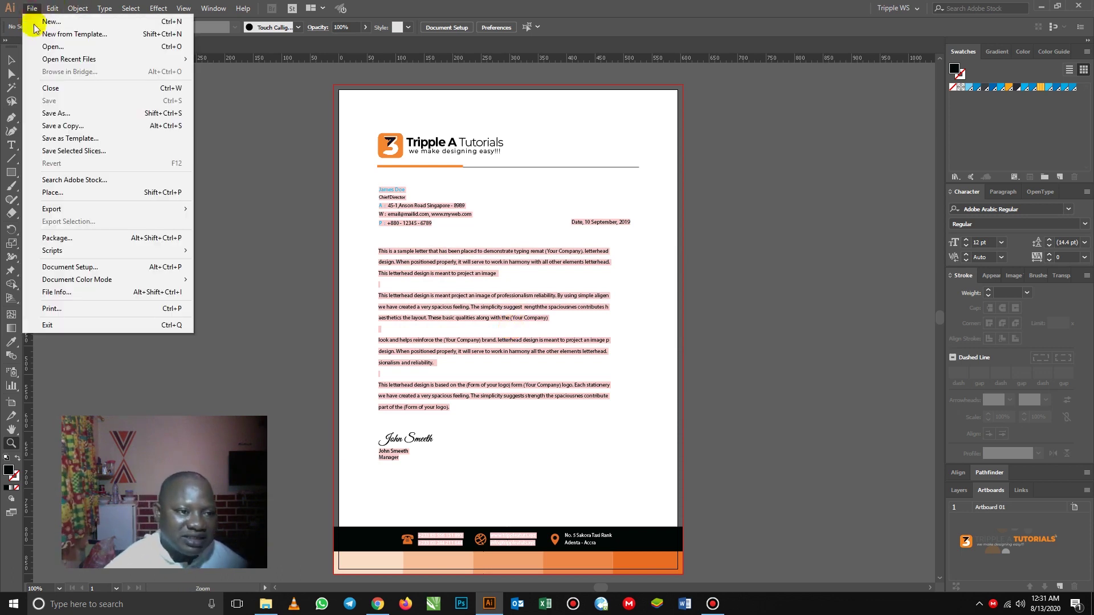
- Save the letterhead as My LetterHead.ai in Adobe Illustrator format with default options, then fit the artboard
click(61, 114)
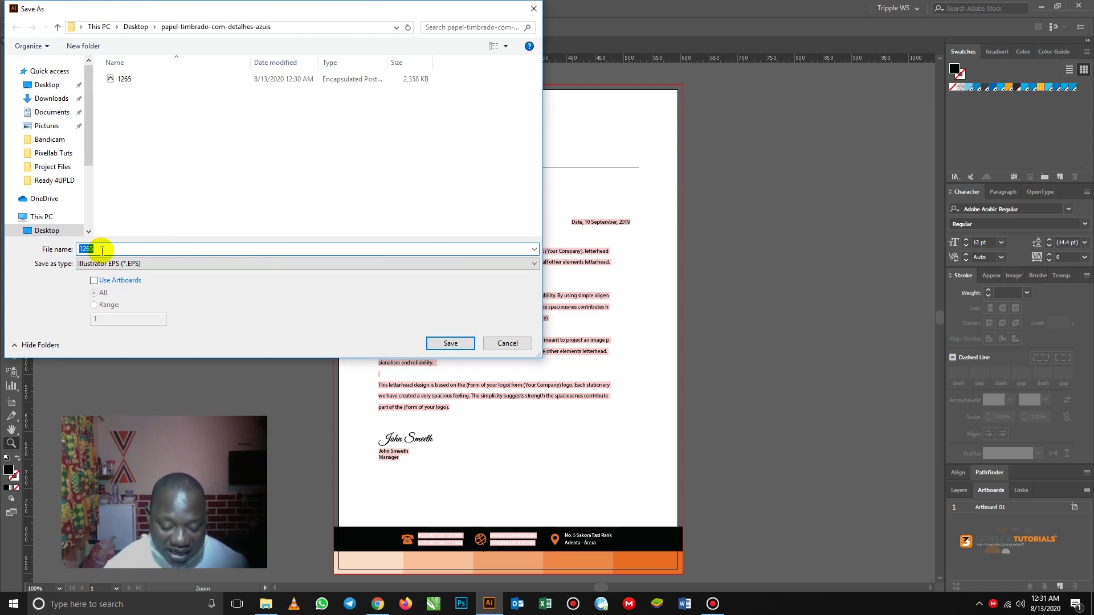
text(My Letter)
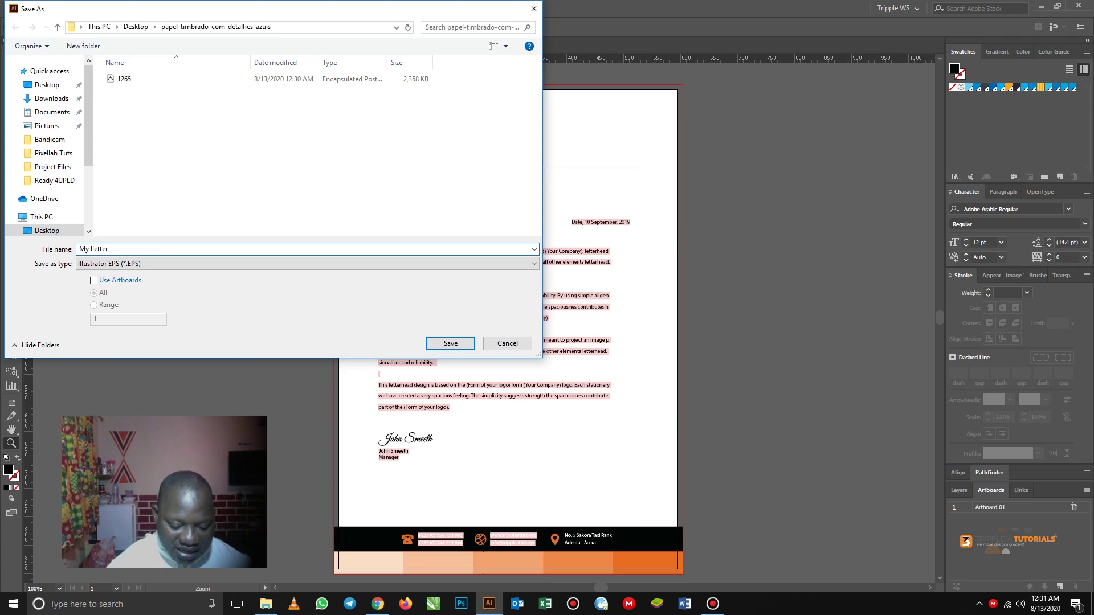
text(Head)
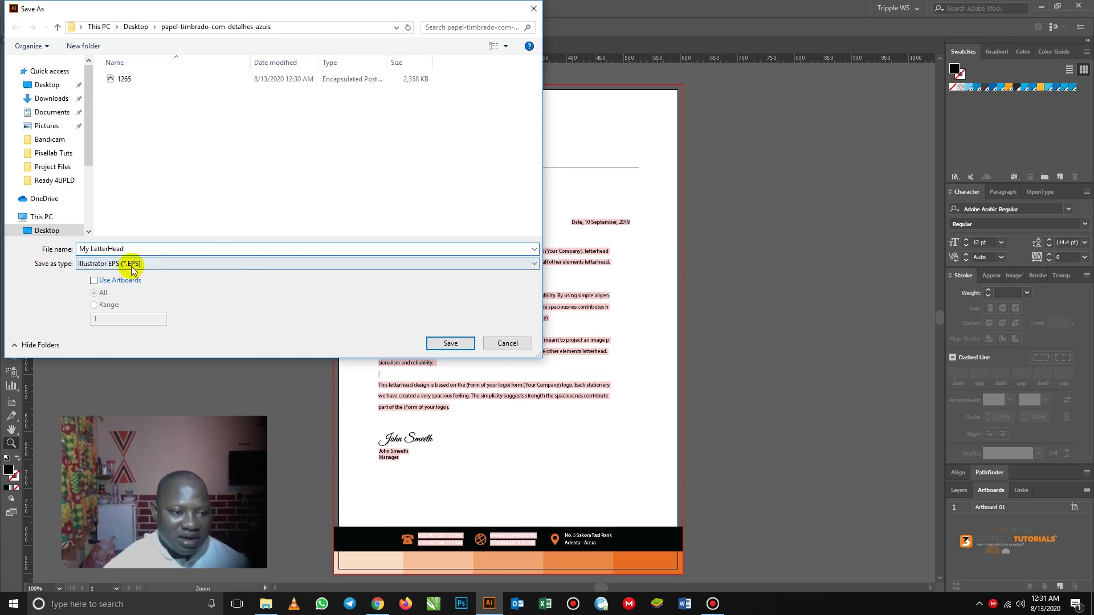
click(132, 267)
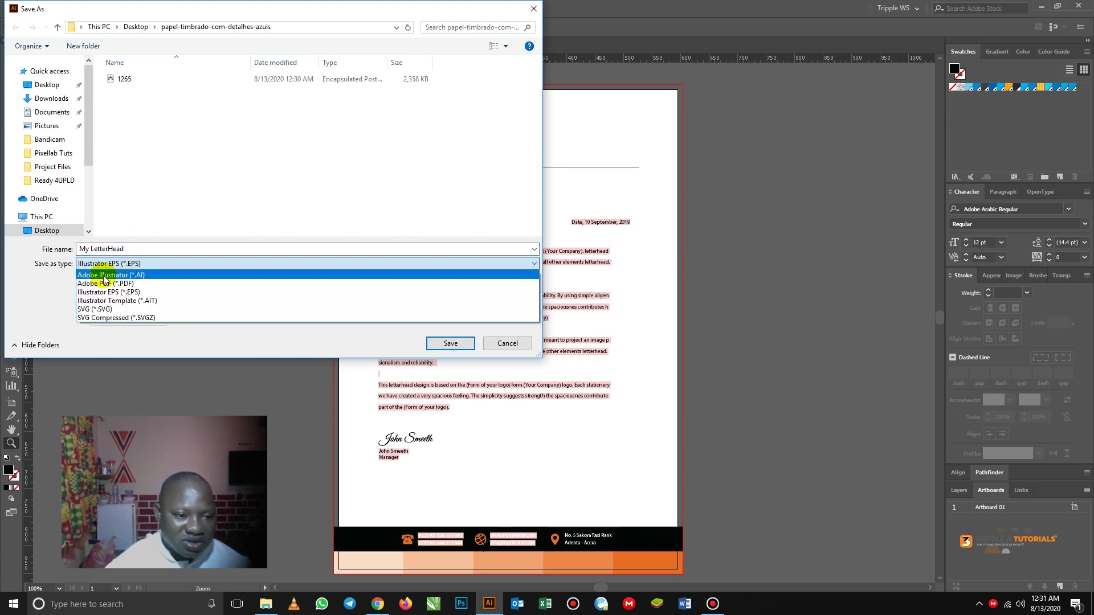
click(106, 274)
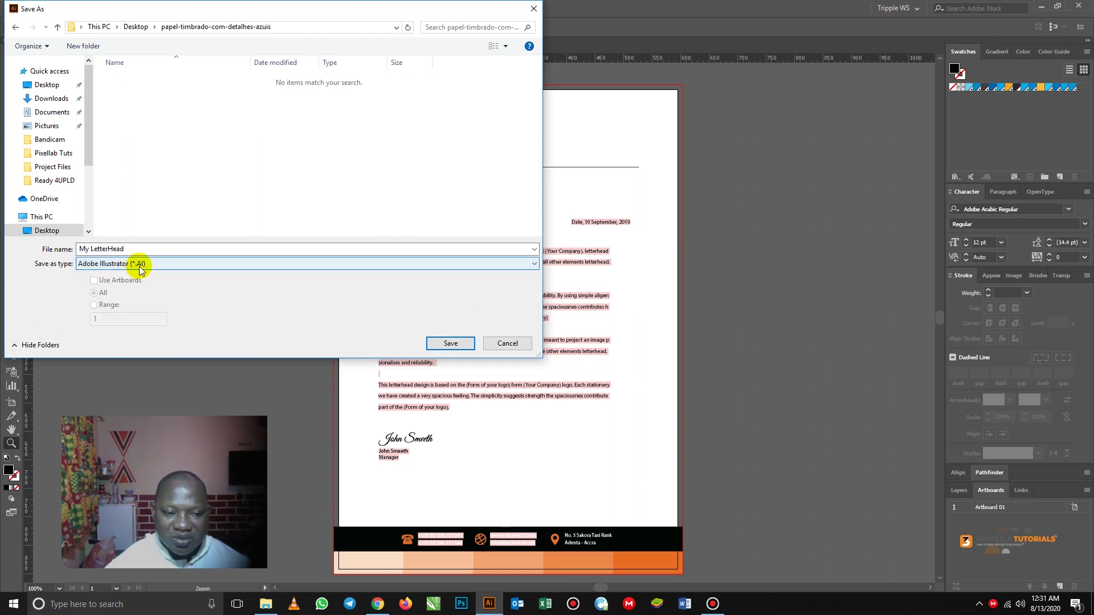
click(449, 344)
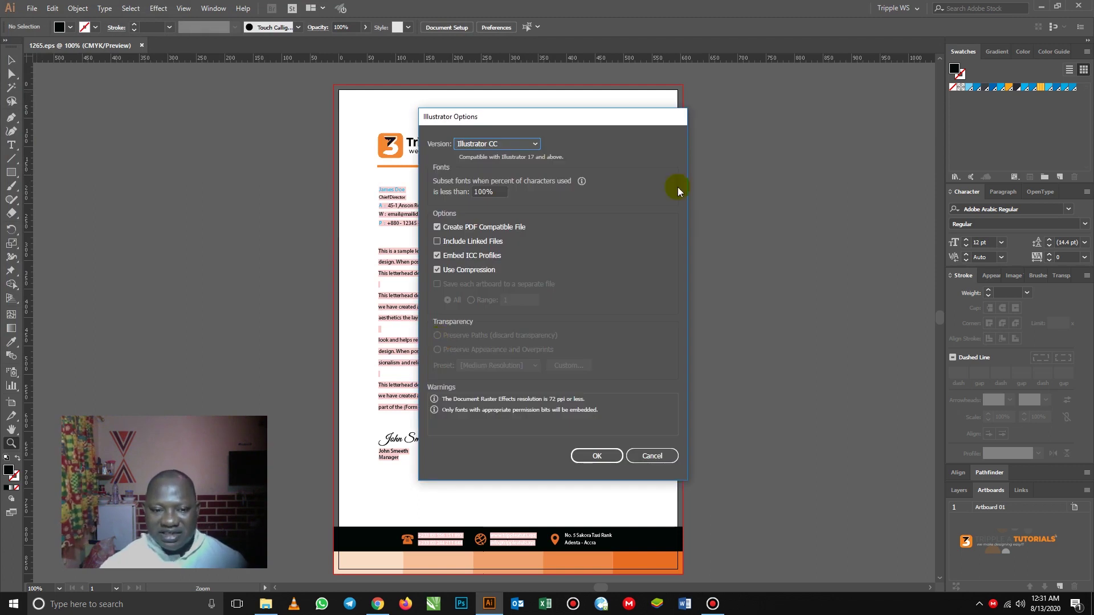
click(605, 457)
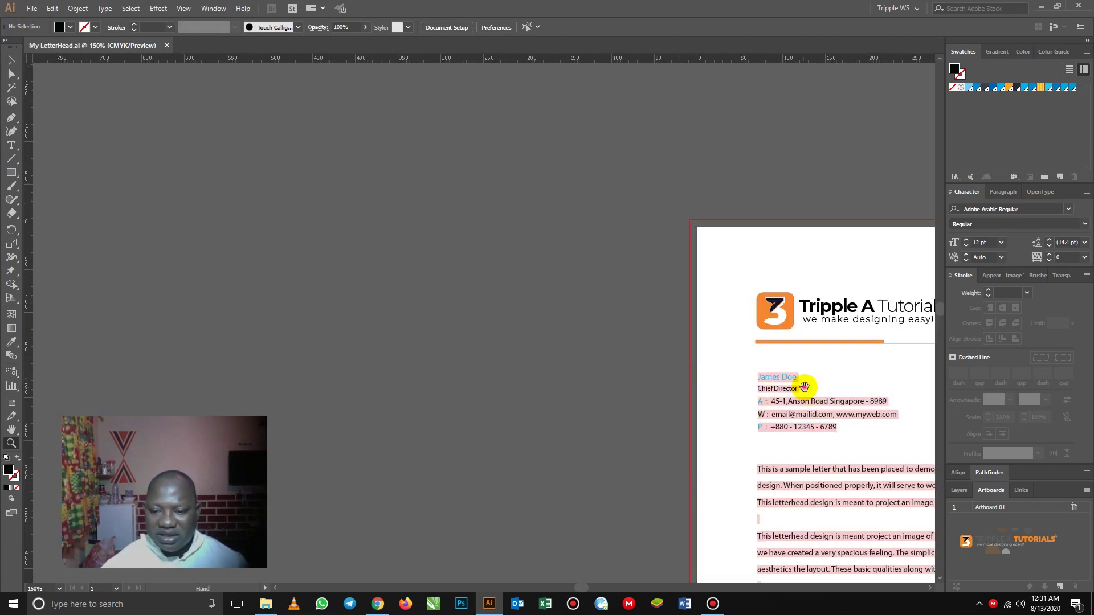
drag(805, 389, 407, 176)
key(ctrl+1)
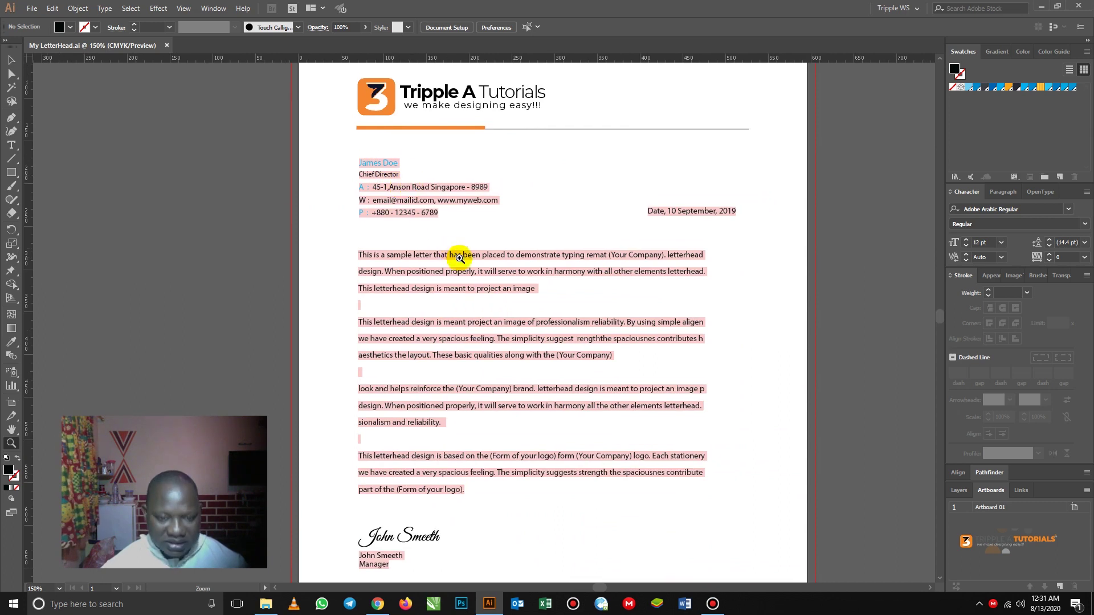
key(ctrl+0)
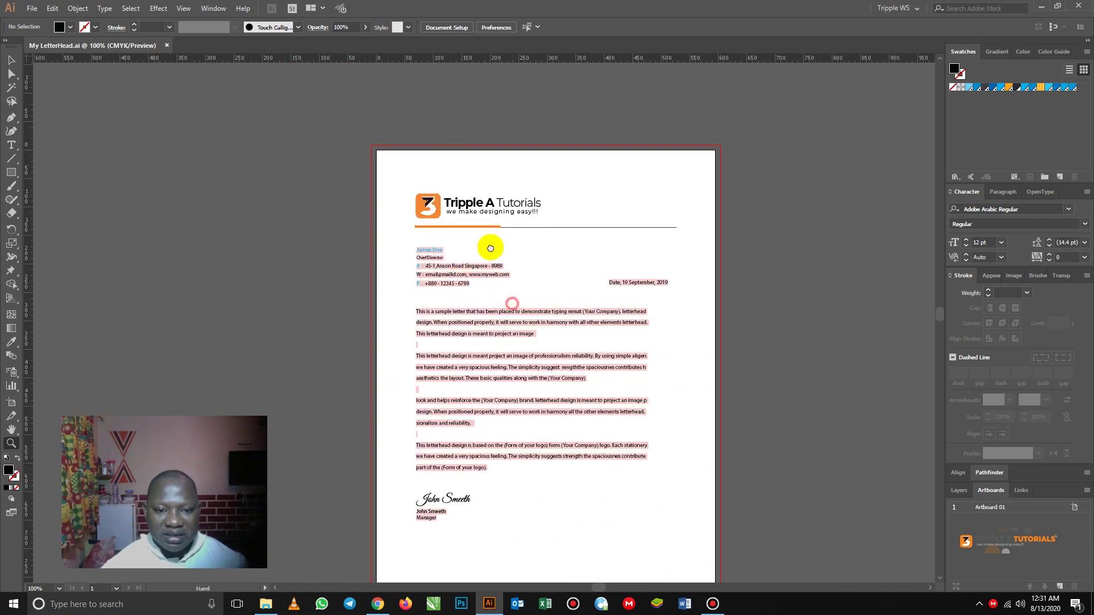
- Export the letterhead to the Desktop as JPEG 'My LetterHead' using the RGB colour model
click(31, 8)
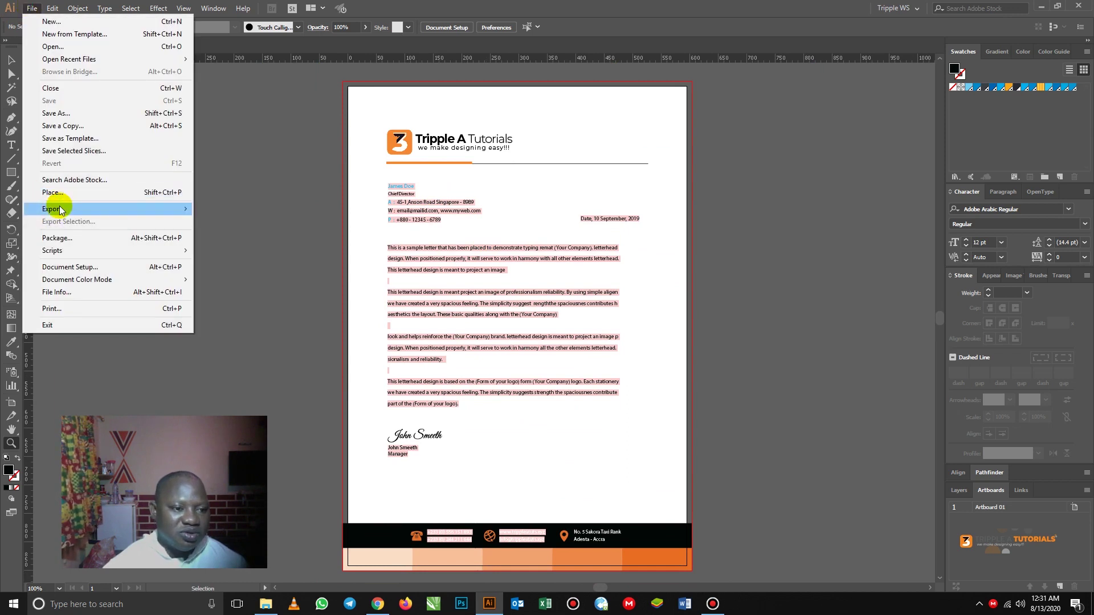
mouse_move(70, 209)
click(234, 221)
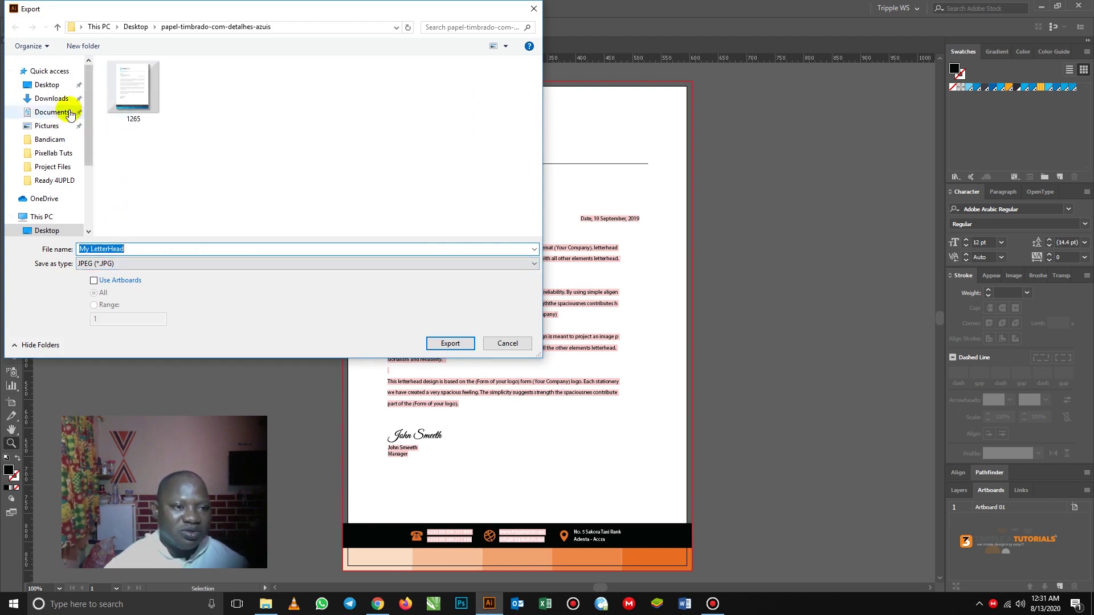
click(48, 88)
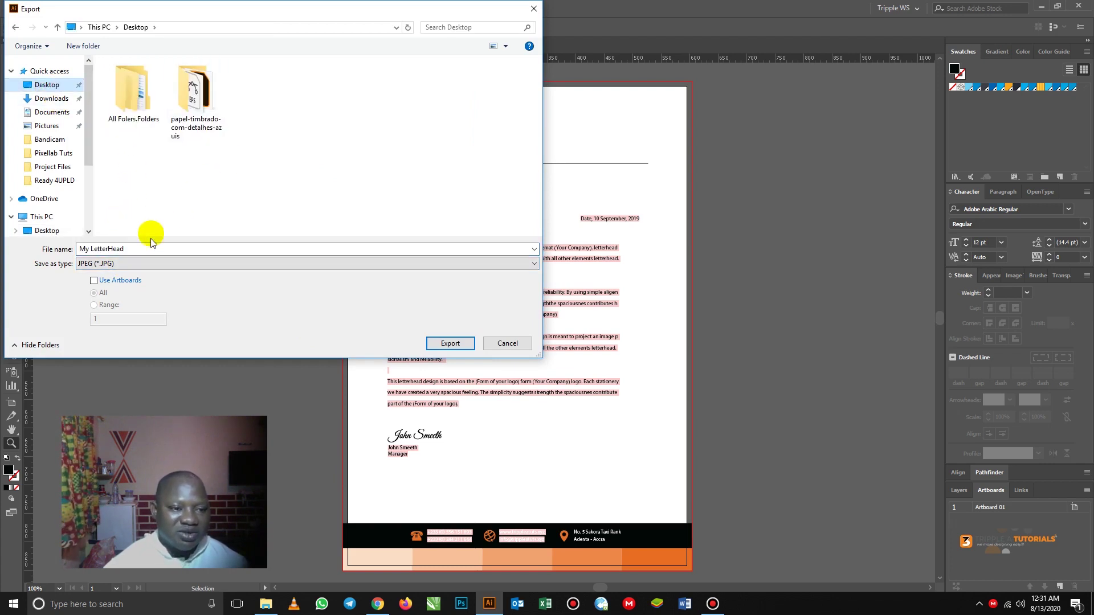
click(444, 344)
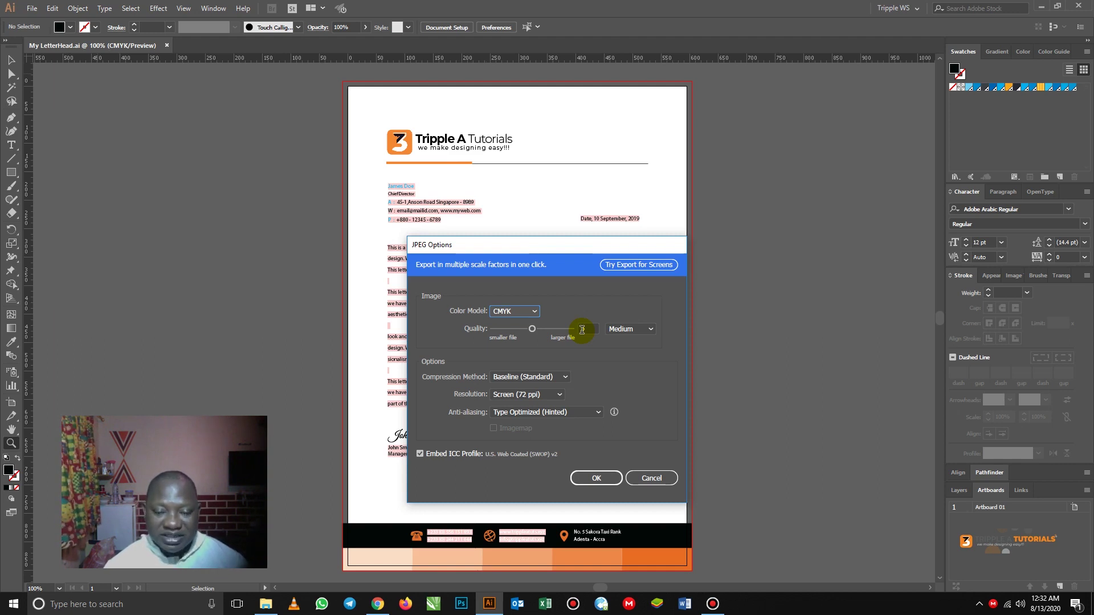
click(536, 313)
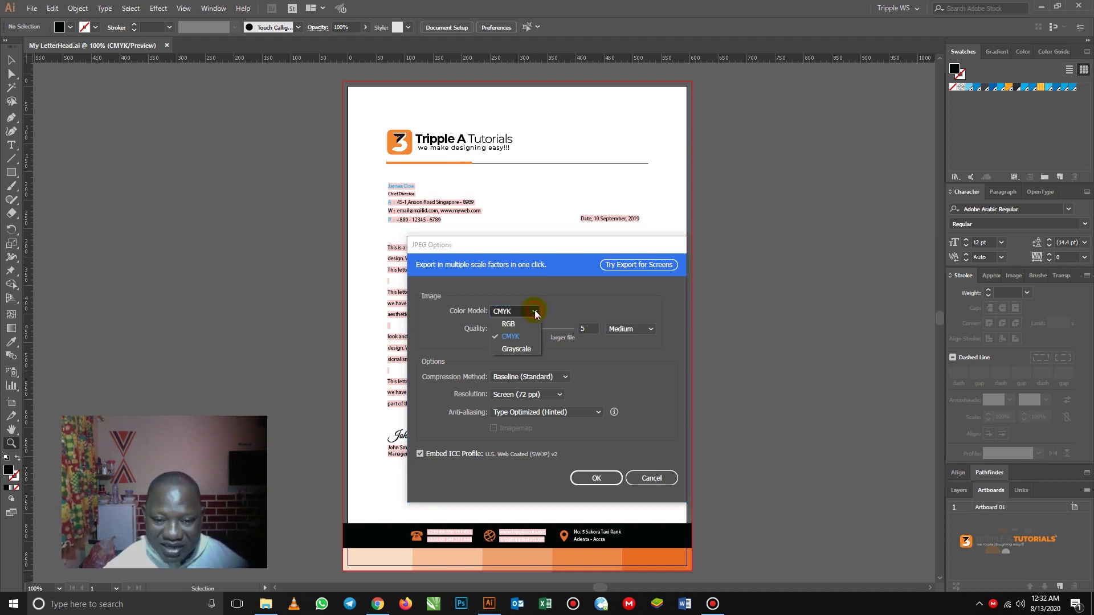
click(508, 324)
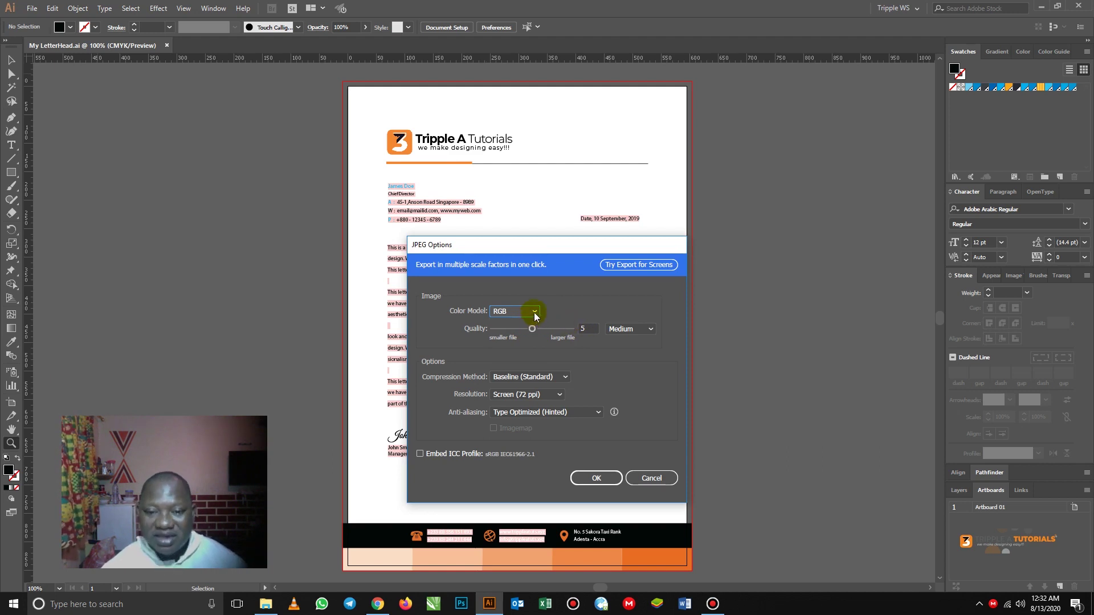
click(596, 478)
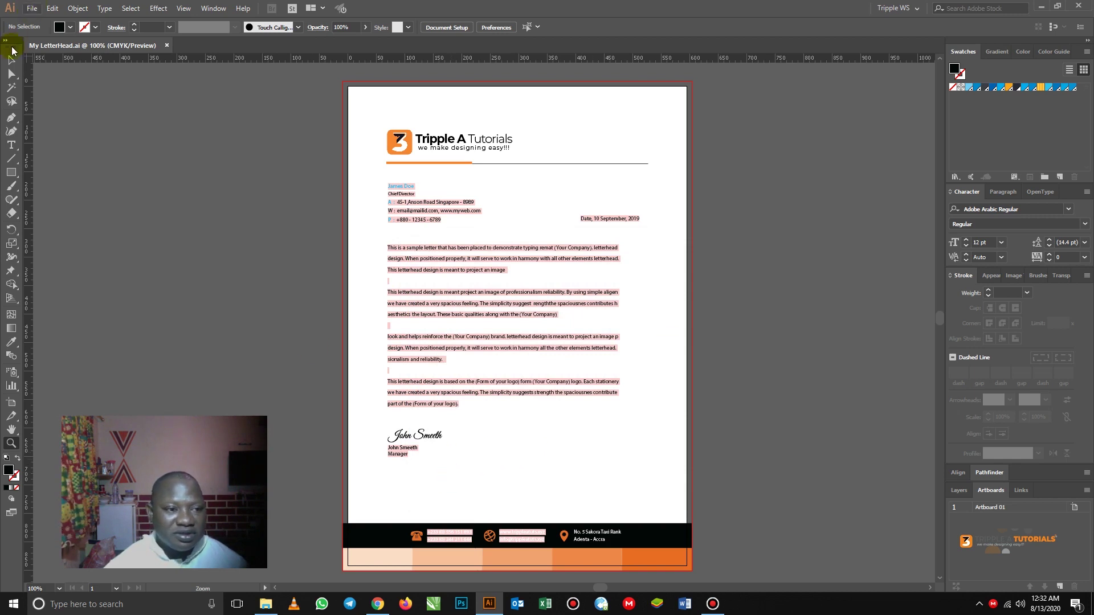
click(11, 59)
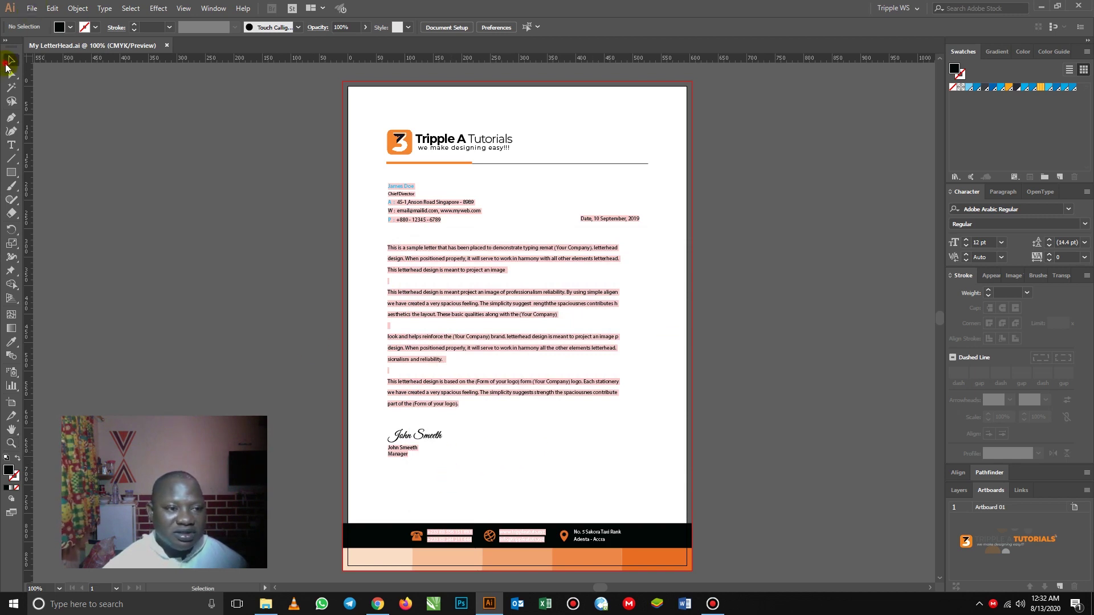
- Close the project folder window and open My LetterHead.jpg from the desktop in the picture viewer
click(1039, 11)
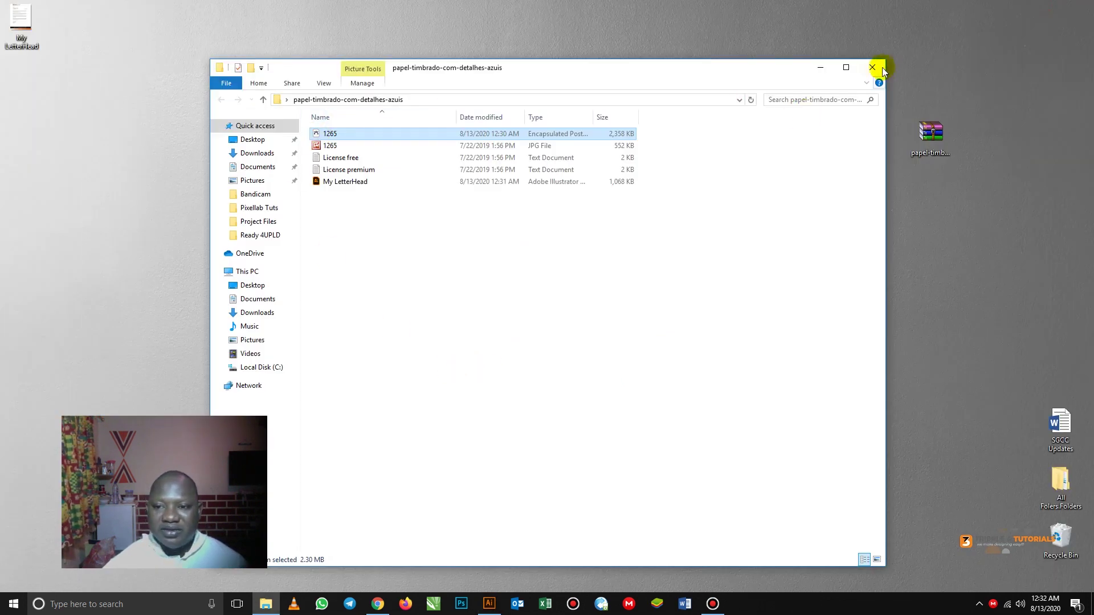
click(875, 68)
drag(18, 22, 280, 143)
double_click(281, 134)
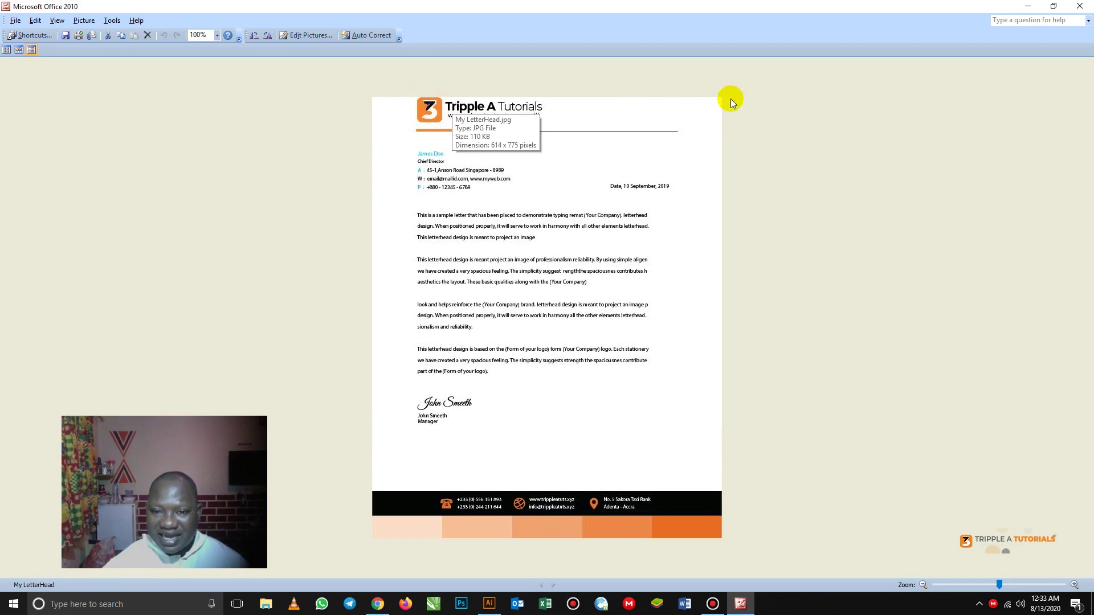
- Close the Picture Manager preview of the letterhead JPEG, returning to My LetterHead.ai in Illustrator
click(489, 604)
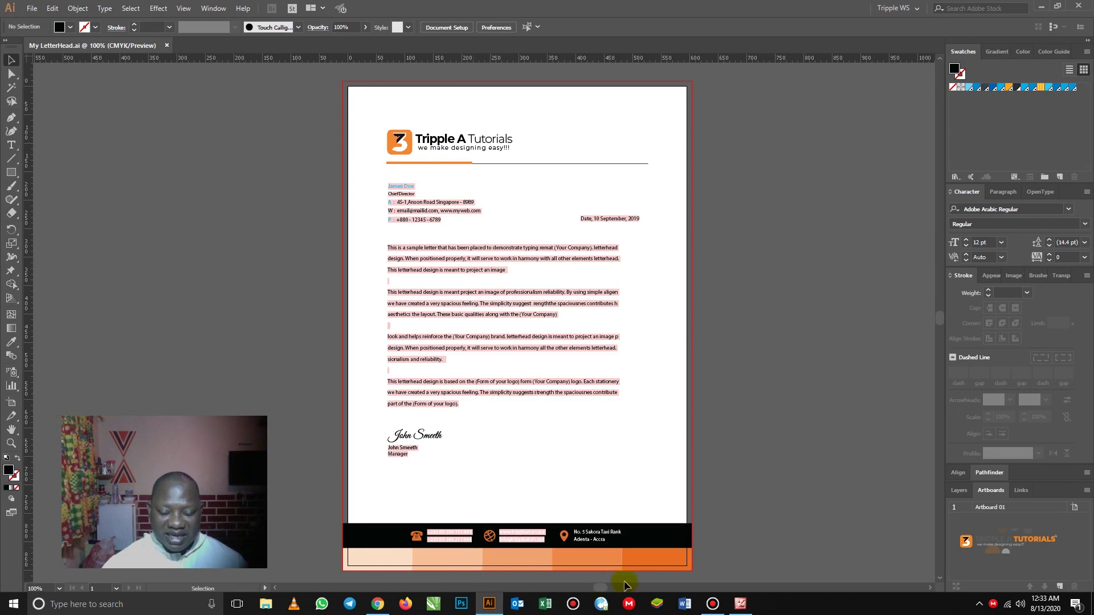
click(740, 604)
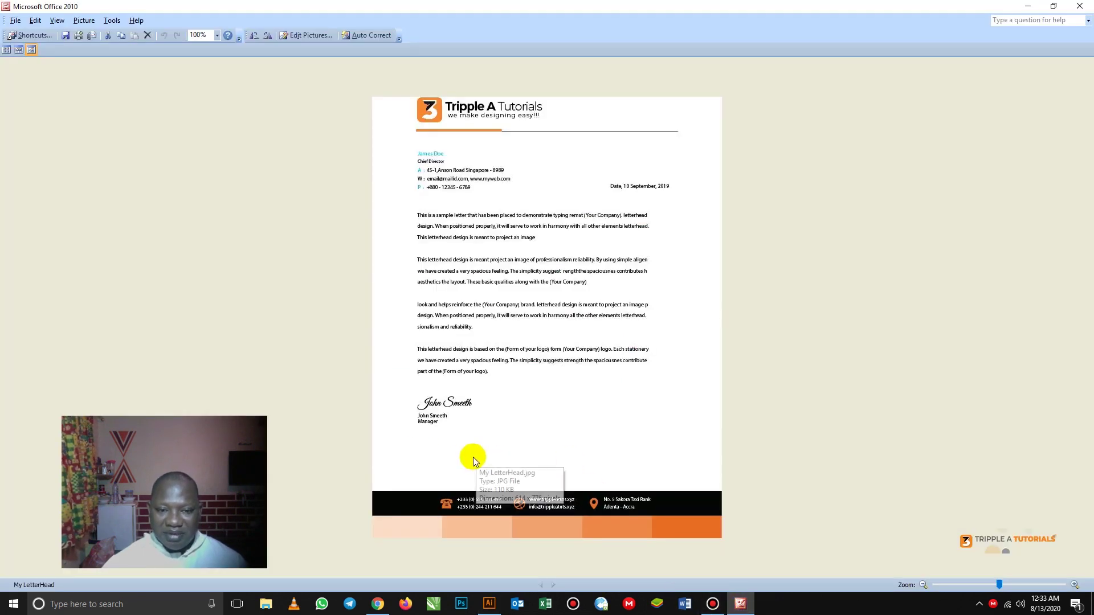
click(1080, 5)
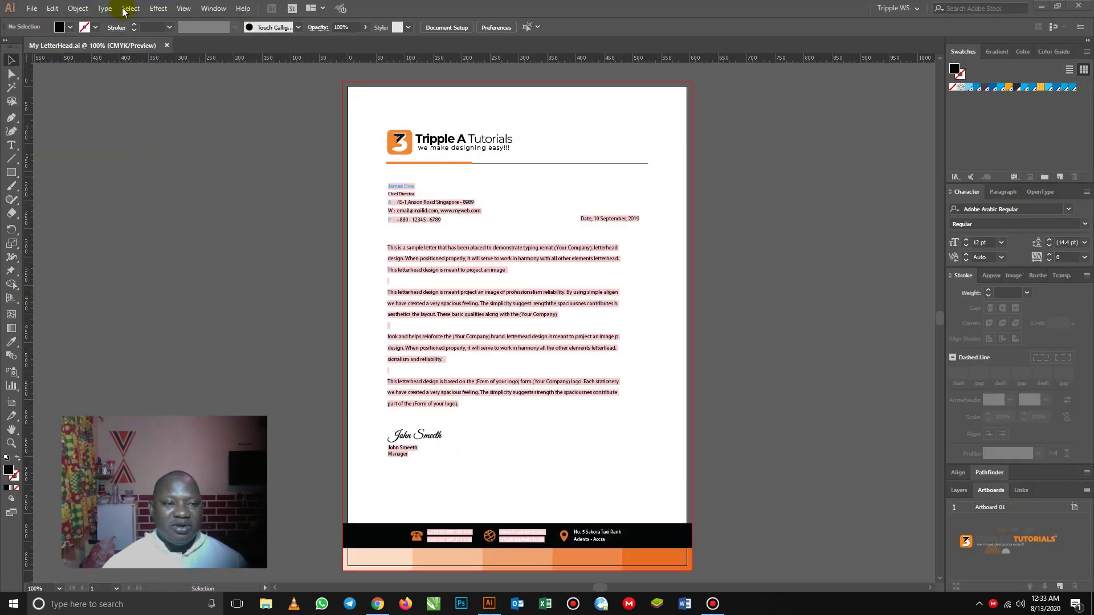
- Export the artboard to the Desktop as JPEG 'My LetterHead 1' with Use Artboards and default JPEG options
click(31, 8)
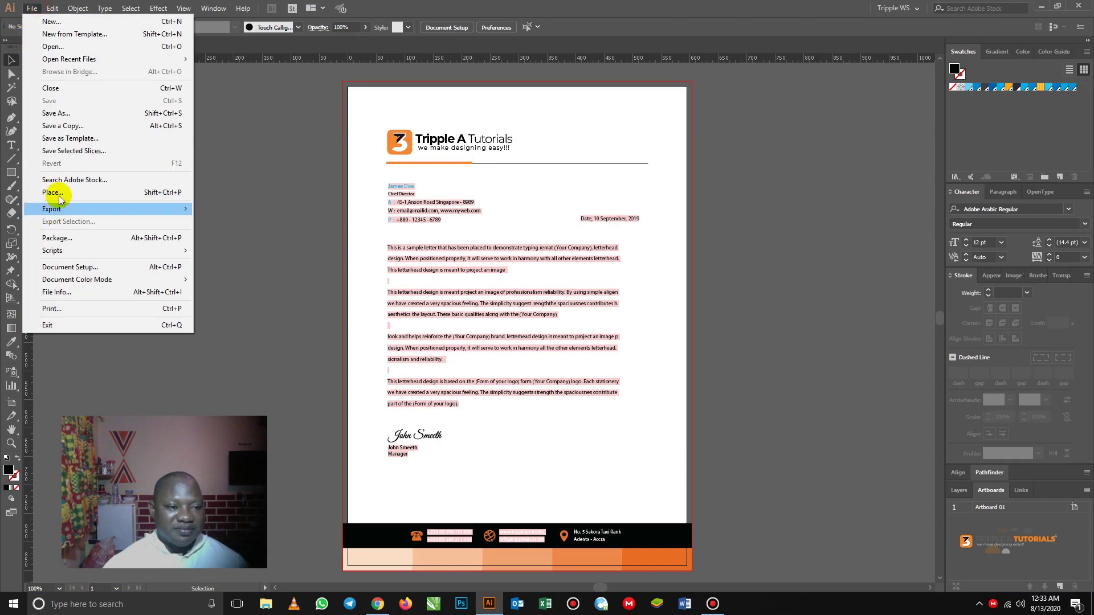
mouse_move(60, 210)
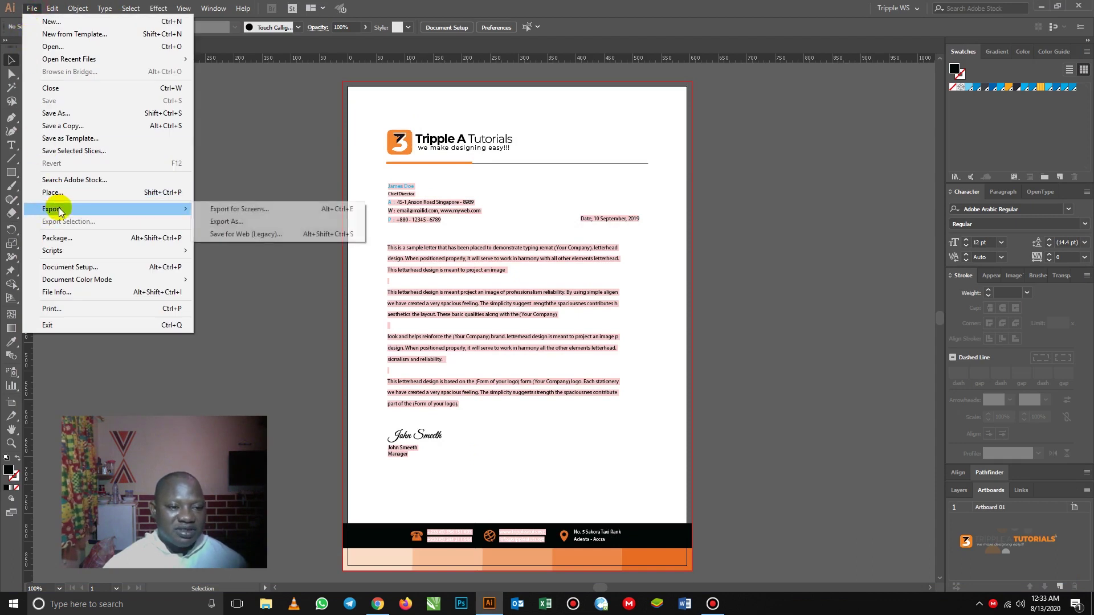
click(239, 221)
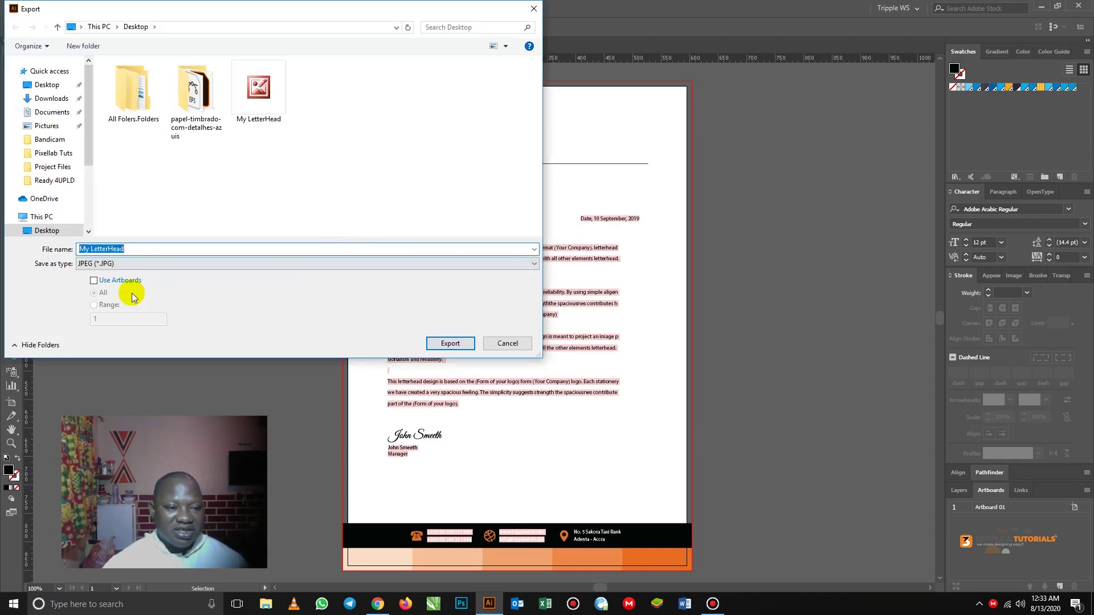
click(94, 280)
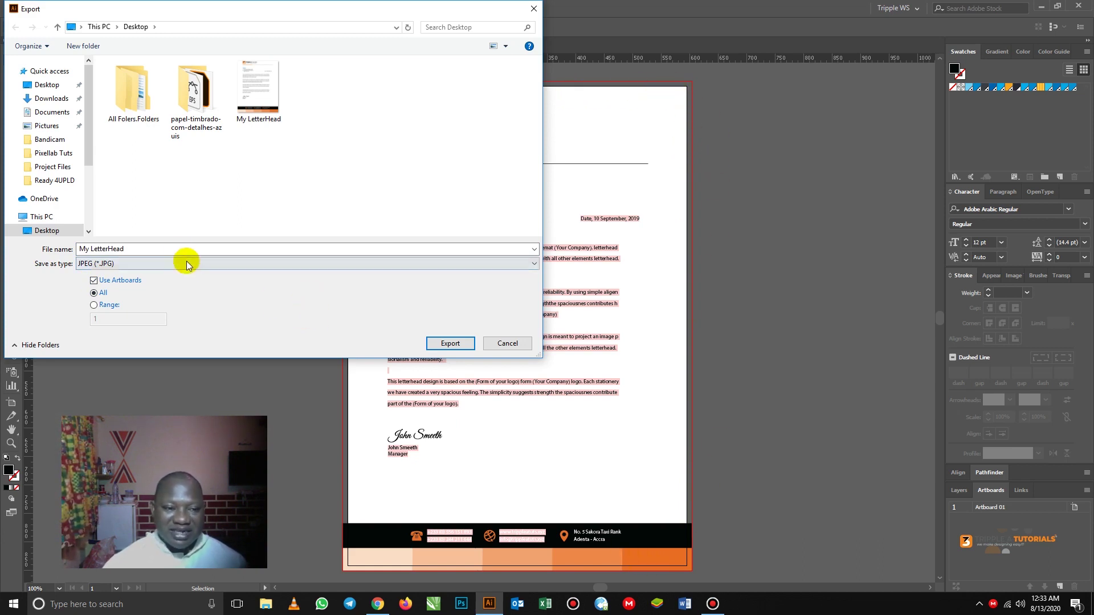
click(176, 246)
click(157, 247)
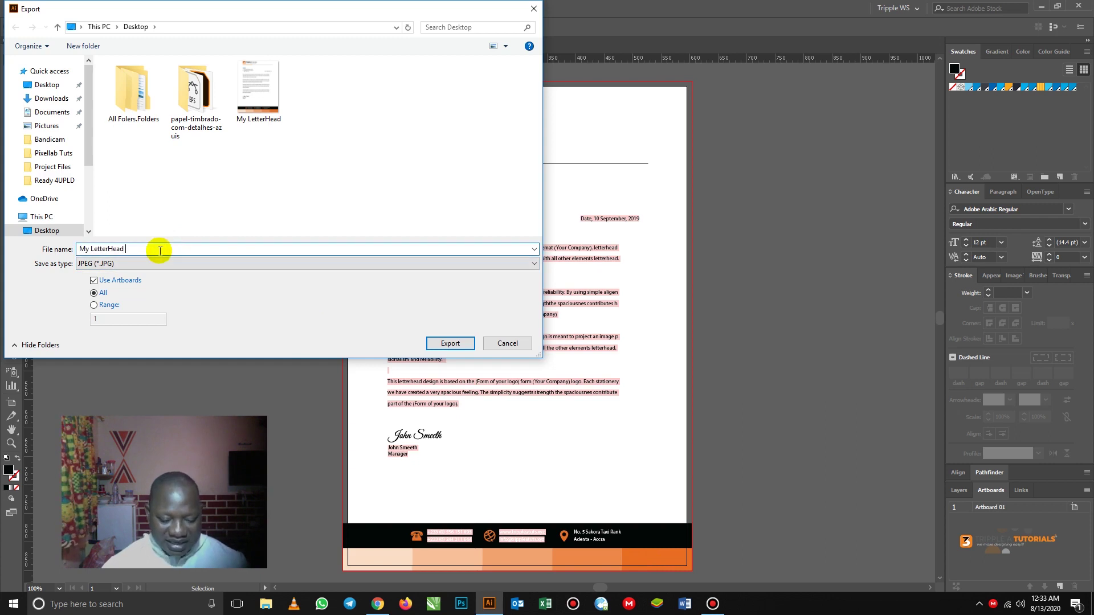
click(448, 344)
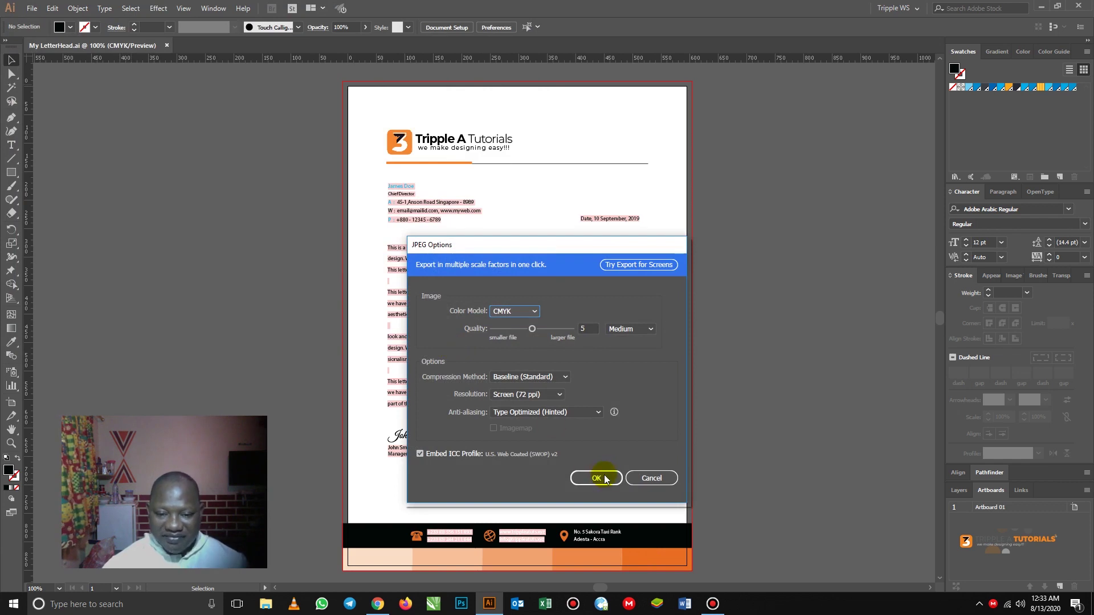
click(595, 477)
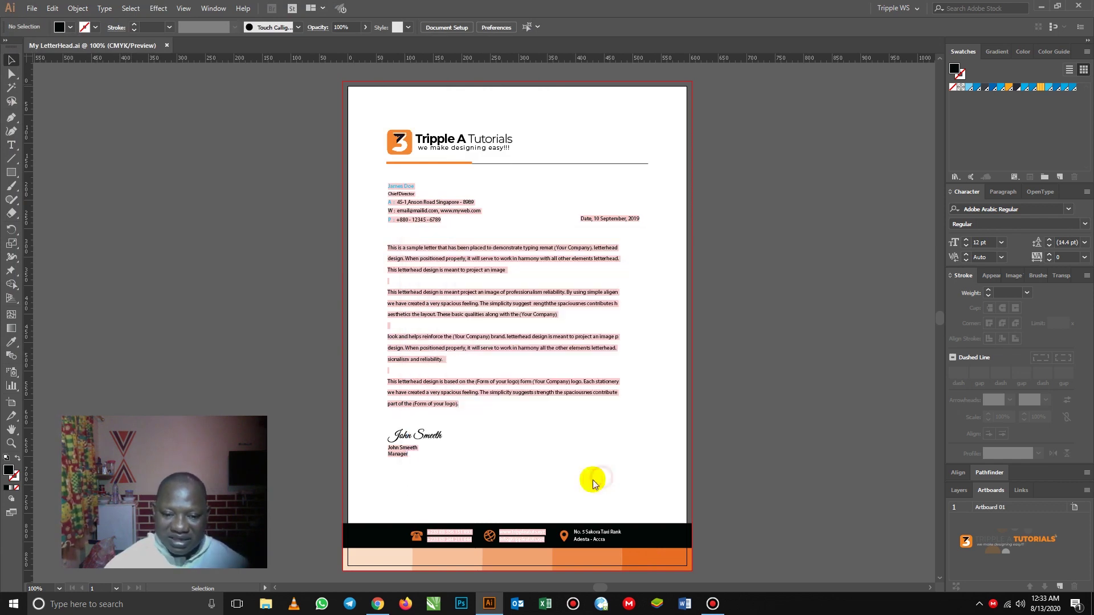
- Move My LetterHead 1_Artboard 01.jpg beside My LetterHead on the desktop and open it
click(1041, 6)
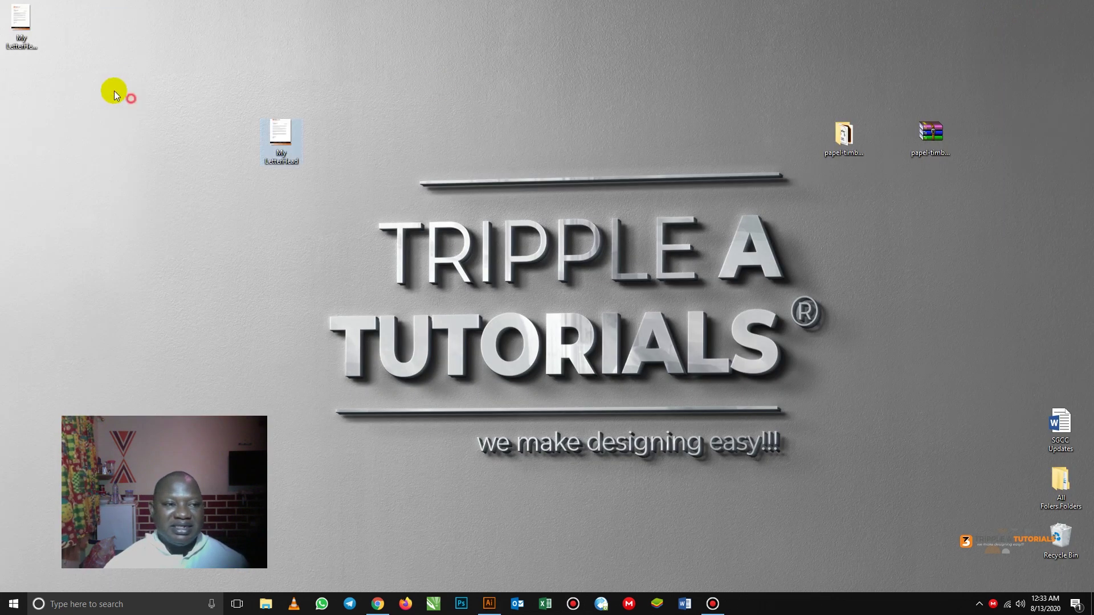
click(22, 20)
drag(263, 133, 322, 134)
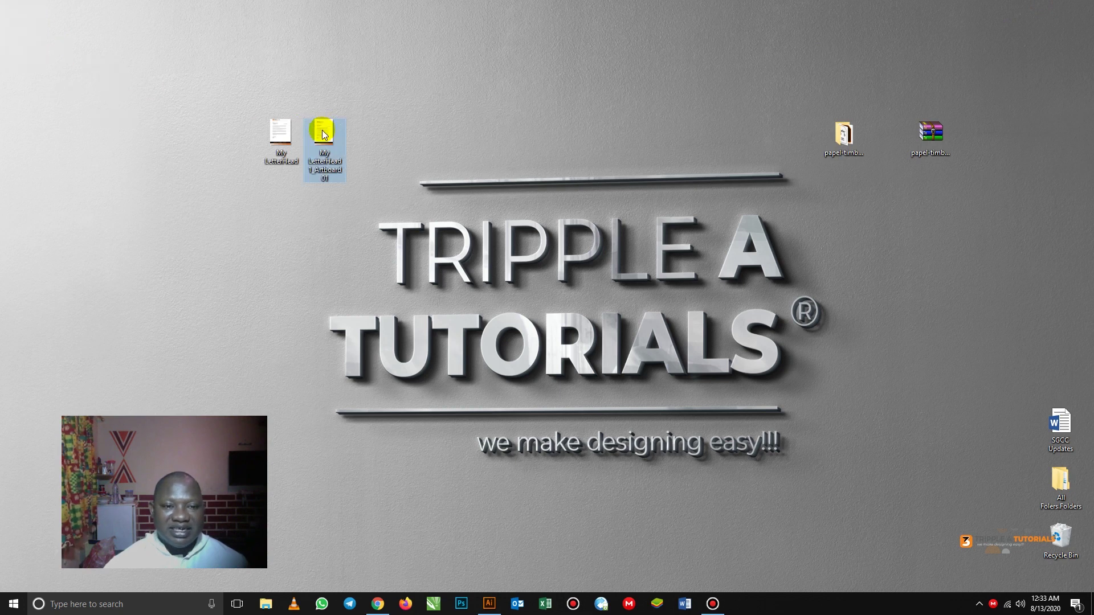
double_click(322, 134)
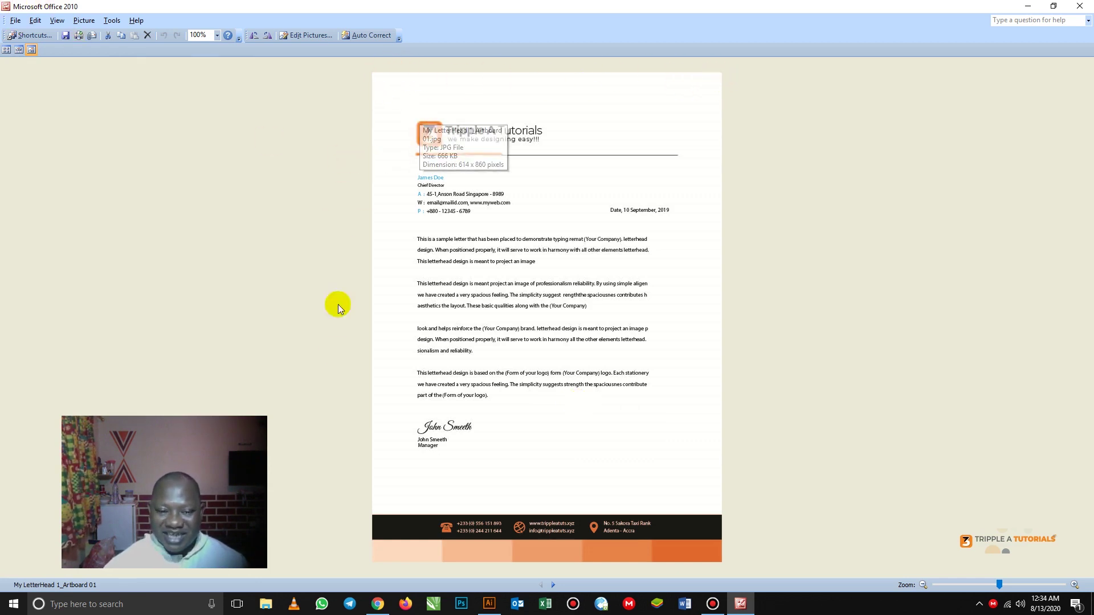
- Show the earlier My LetterHead image in Picture Manager to compare it with the artboard export
click(552, 586)
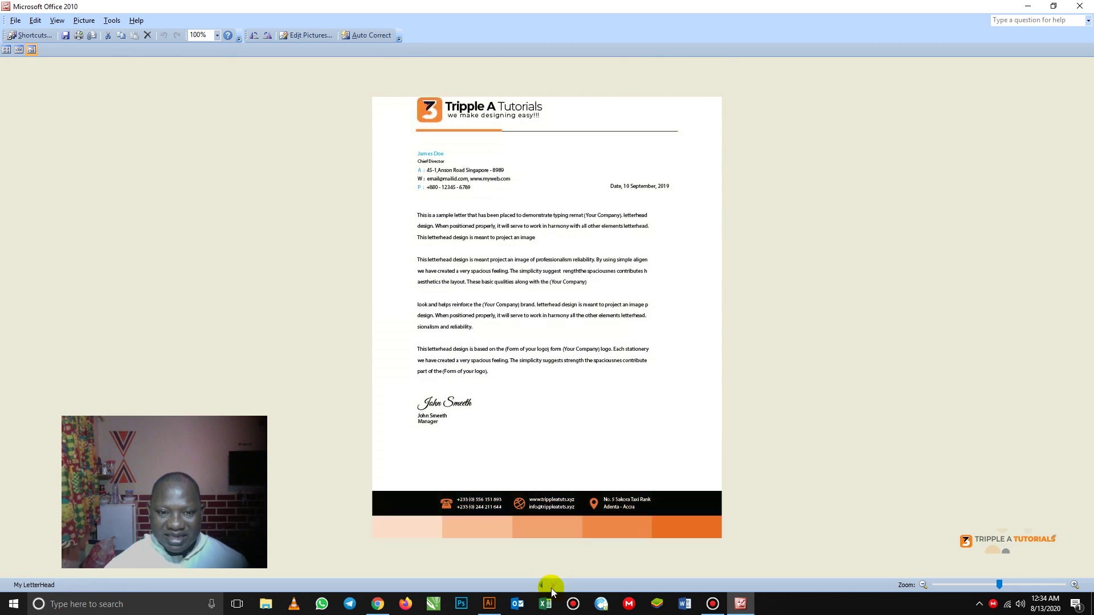